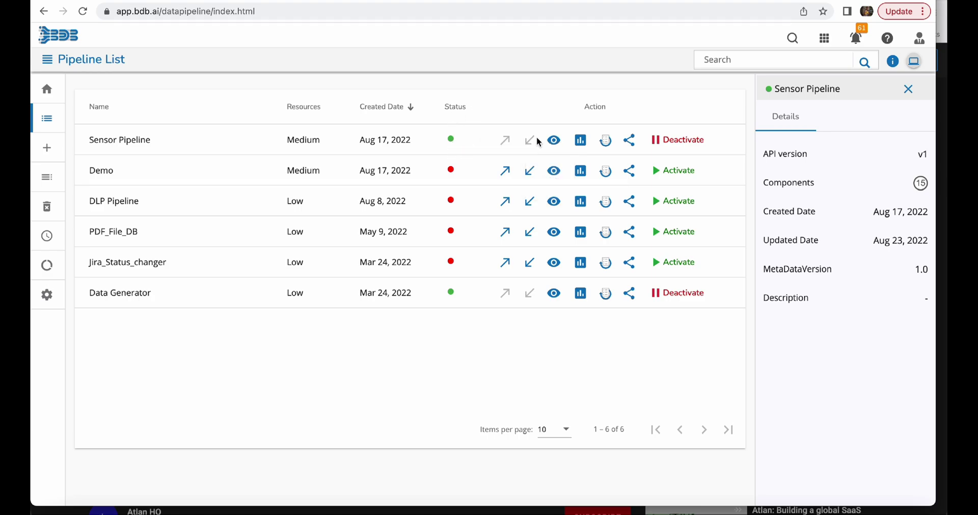
- Open the Sensor Pipeline workflow and examine its logs, the object browser and its private events
{"action": "left_click", "coordinate": [557, 141]}
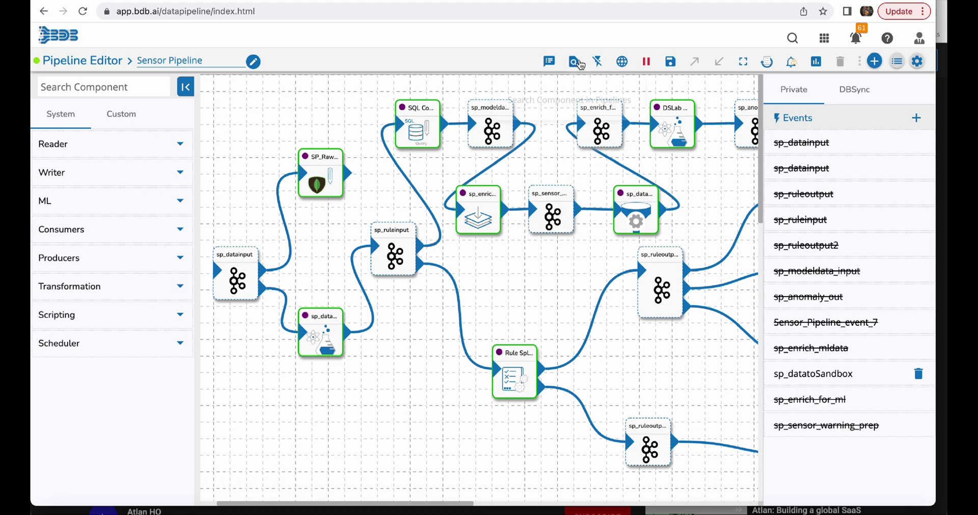
{"action": "left_click", "coordinate": [598, 62]}
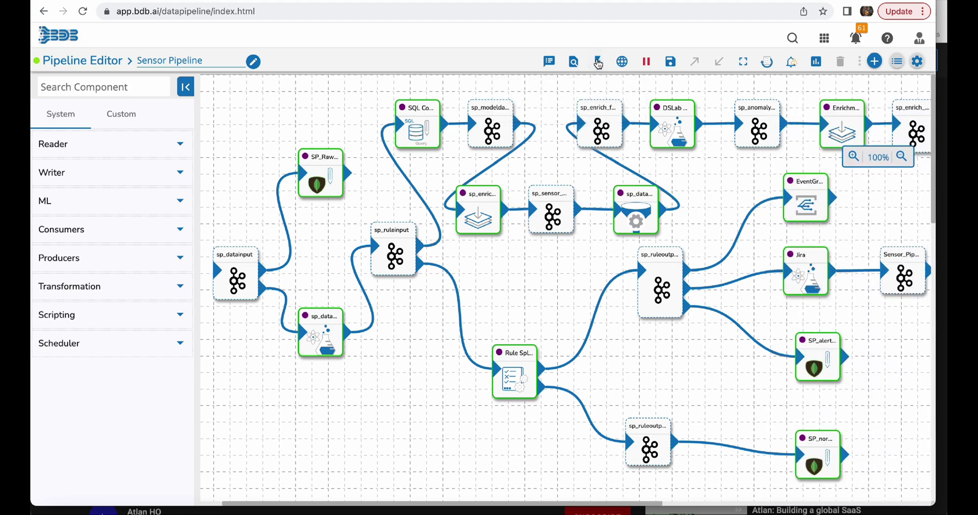
{"action": "left_click", "coordinate": [549, 62]}
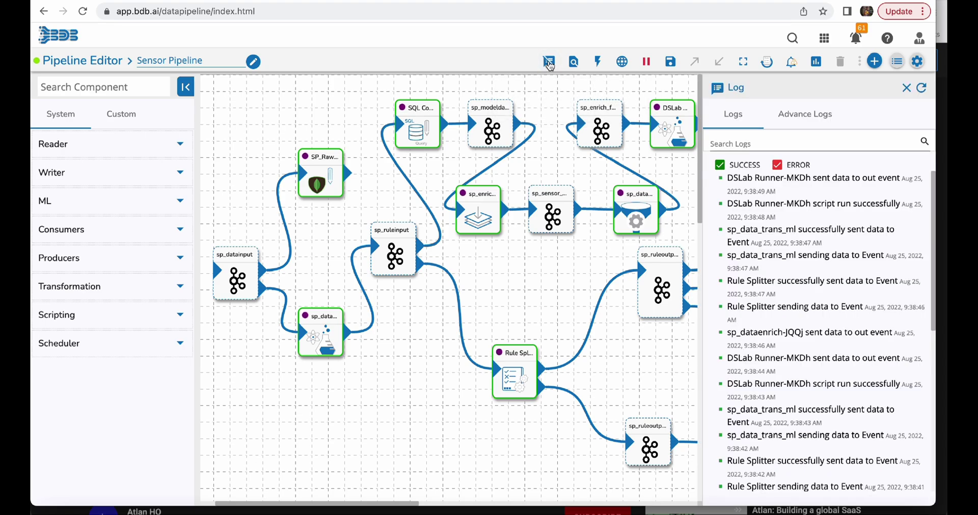
{"action": "left_click", "coordinate": [573, 62]}
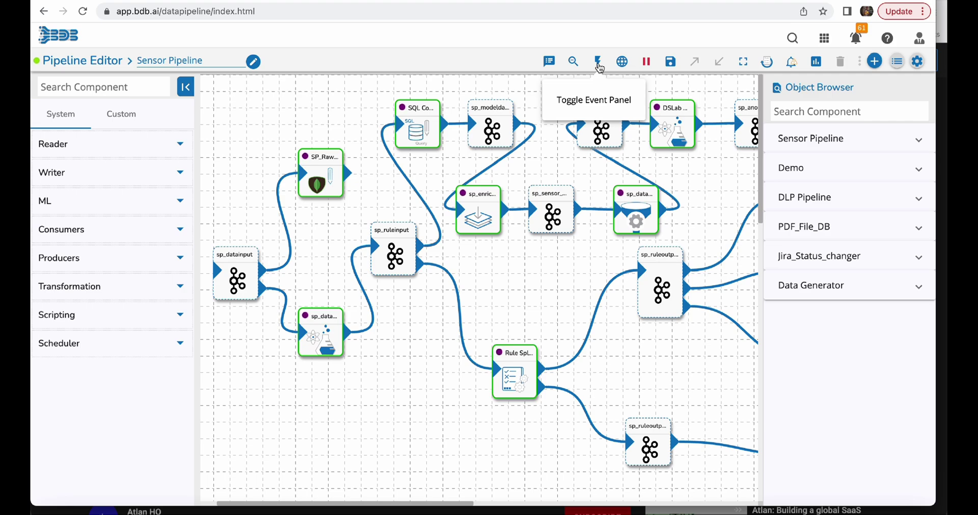
{"action": "left_click", "coordinate": [599, 66]}
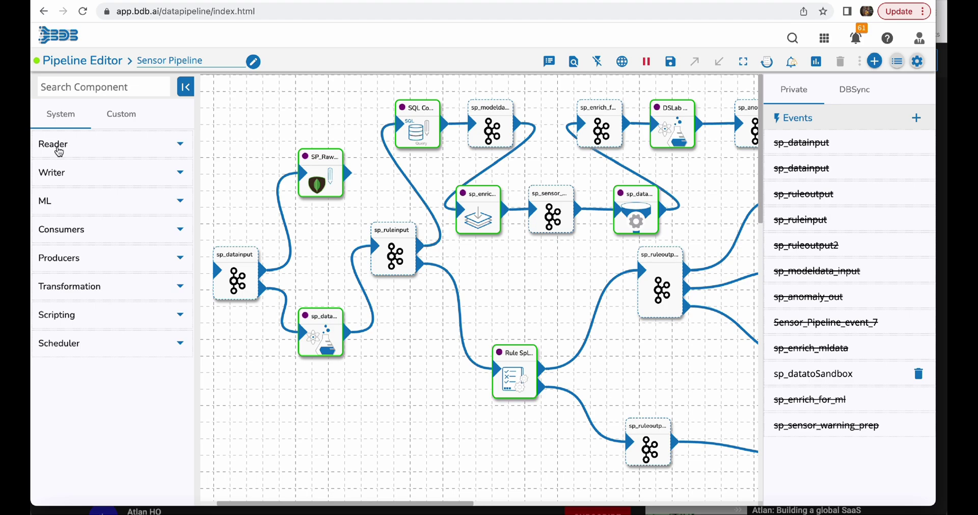
- Examine the system components in every category from Reader through Scheduler, then collapse the component list
{"action": "left_click", "coordinate": [60, 148]}
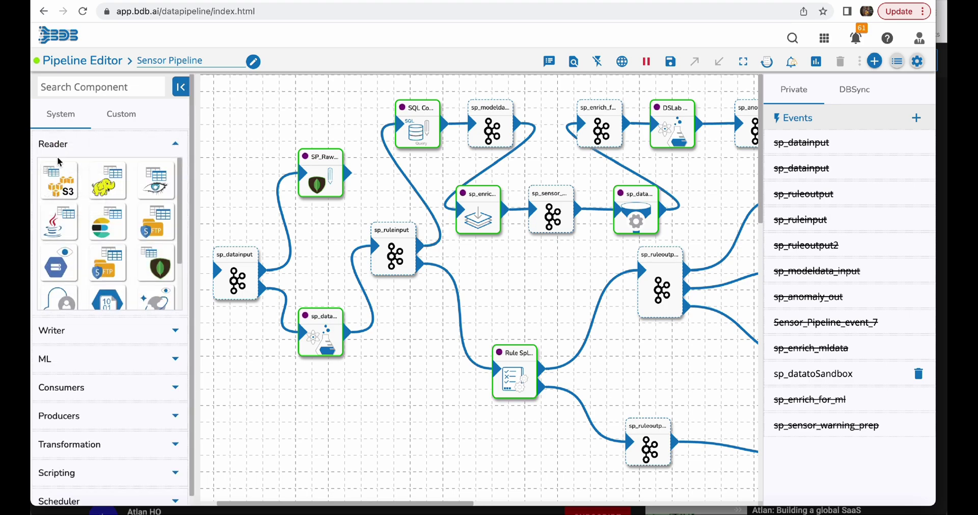
{"action": "scroll", "coordinate": [74, 220], "scroll_direction": "down", "scroll_amount": 1}
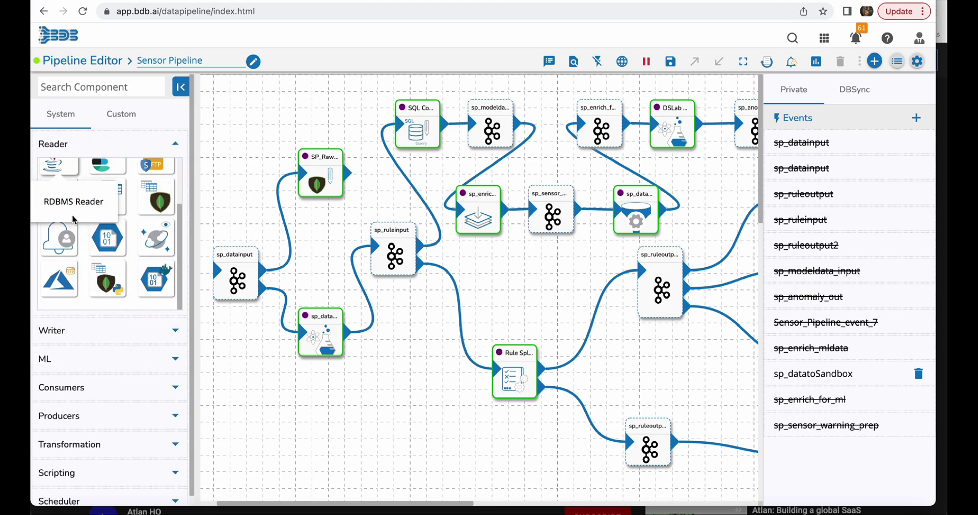
{"action": "left_click", "coordinate": [53, 331]}
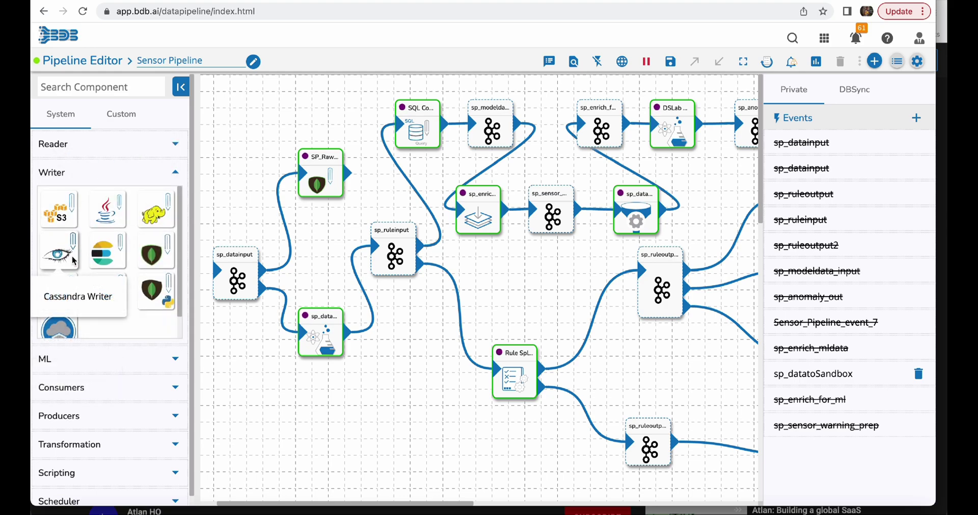
{"action": "left_click", "coordinate": [57, 364]}
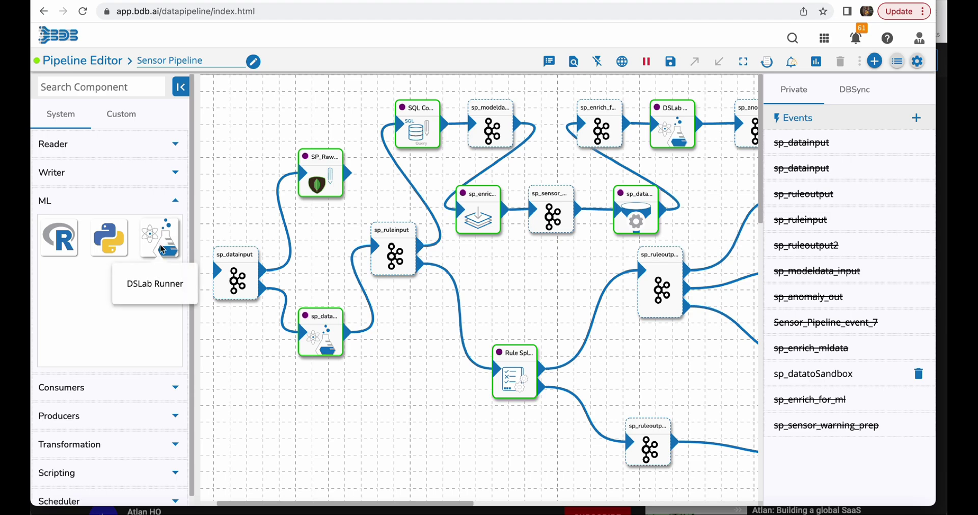
{"action": "left_click", "coordinate": [83, 395]}
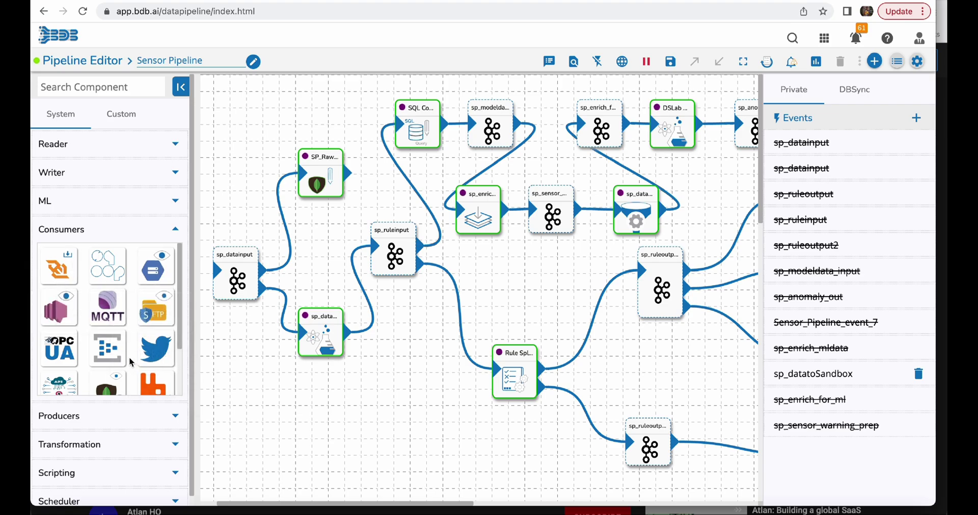
{"action": "scroll", "coordinate": [130, 362], "scroll_direction": "down", "scroll_amount": 3}
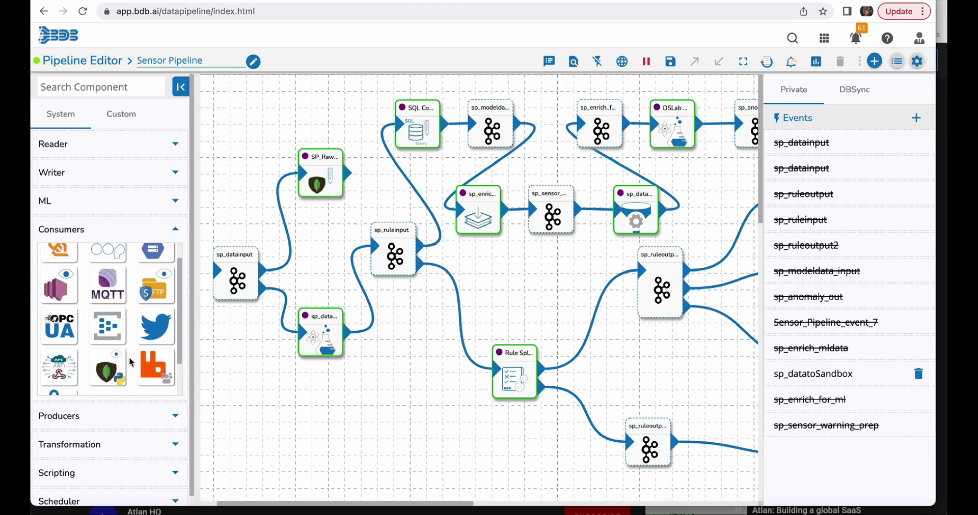
{"action": "left_click", "coordinate": [82, 420]}
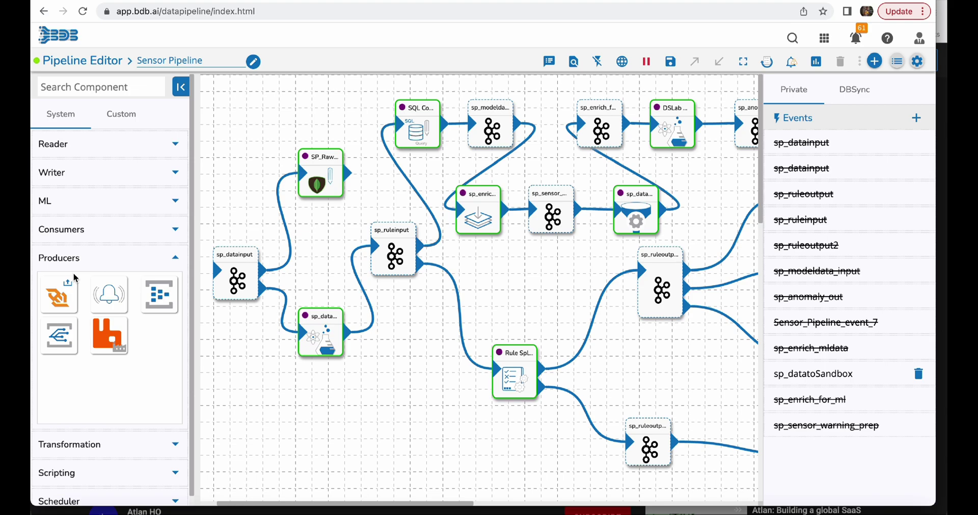
{"action": "left_click", "coordinate": [71, 446]}
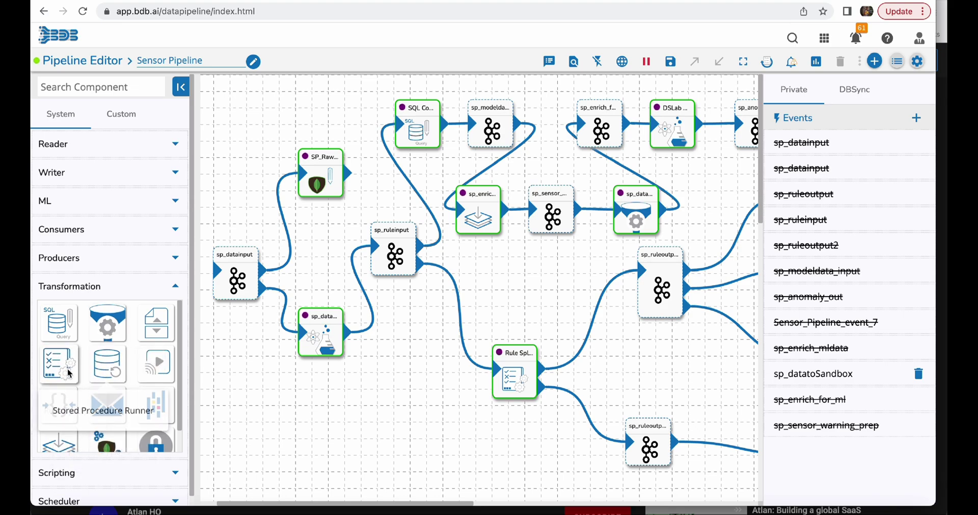
{"action": "scroll", "coordinate": [141, 411], "scroll_direction": "down", "scroll_amount": 1}
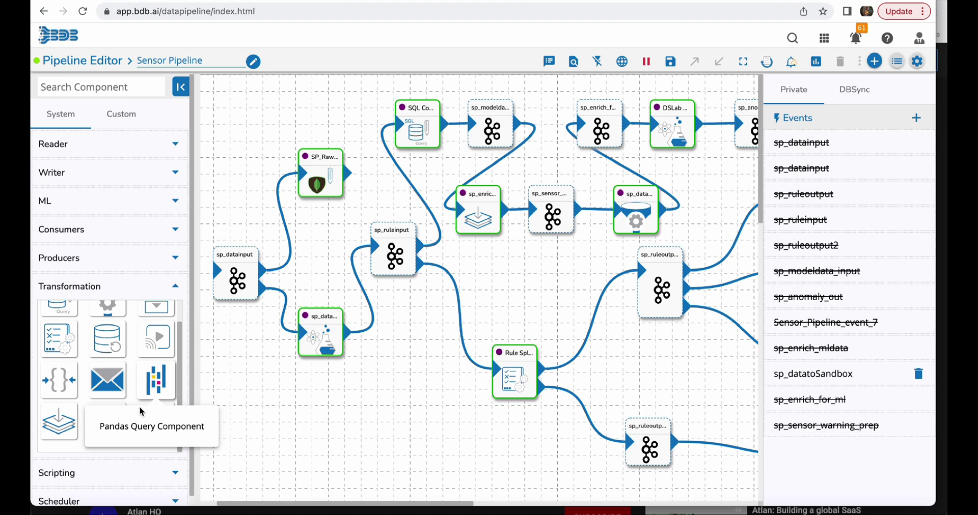
{"action": "left_click", "coordinate": [72, 474]}
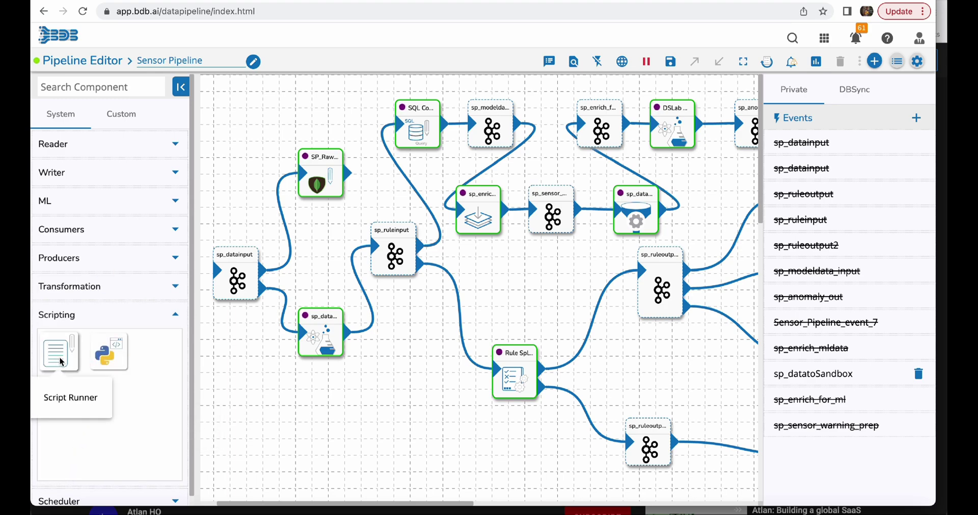
{"action": "left_click", "coordinate": [59, 501]}
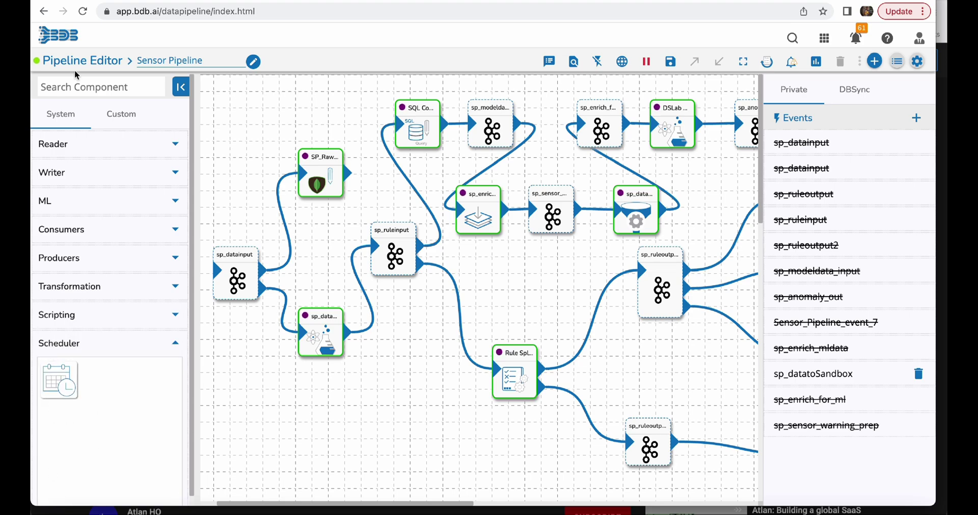
{"action": "left_click", "coordinate": [179, 90]}
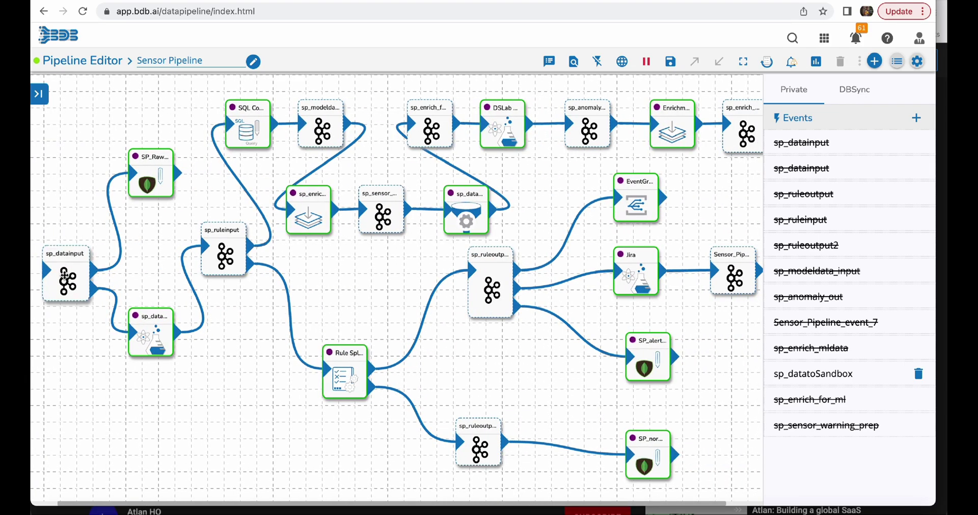
- View the basic info of the sp_datainput event and the New Event form, closing the form without adding an event
{"action": "left_click", "coordinate": [64, 275]}
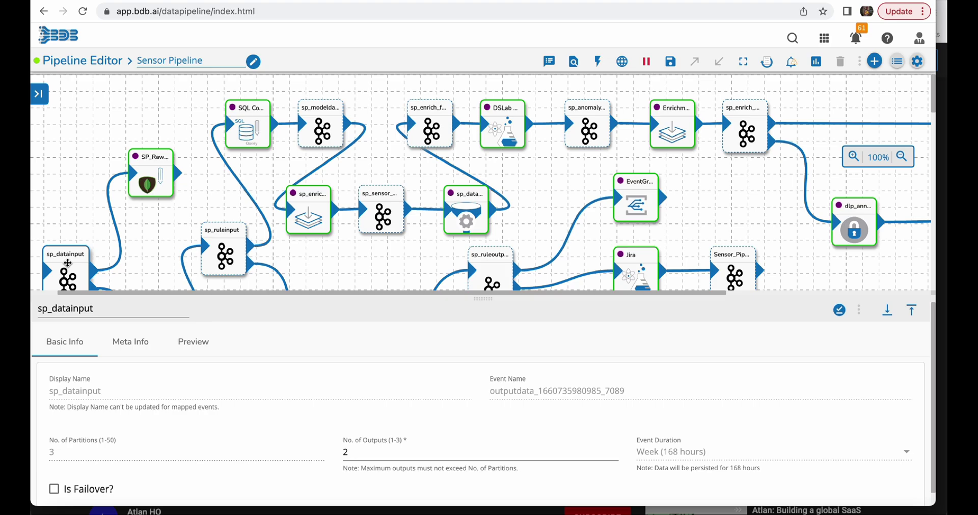
{"action": "left_click", "coordinate": [597, 62]}
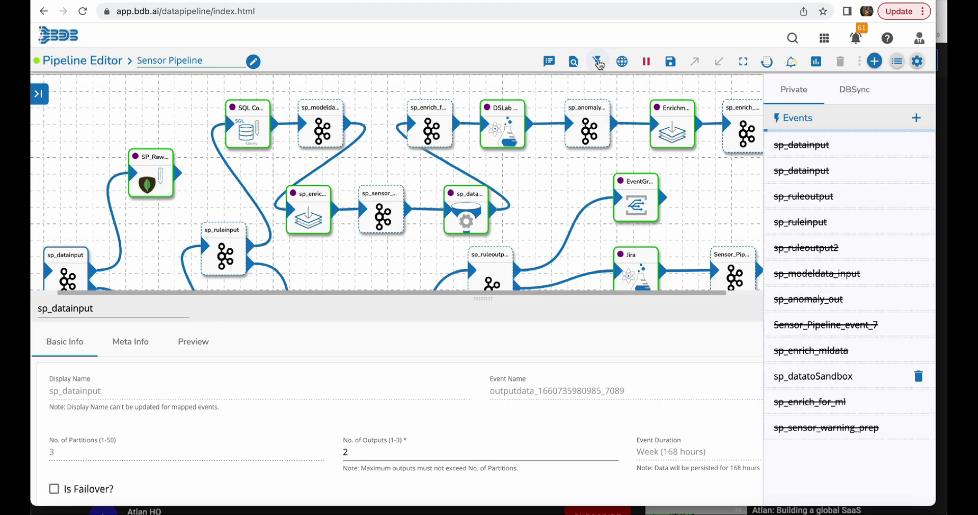
{"action": "left_click", "coordinate": [916, 118]}
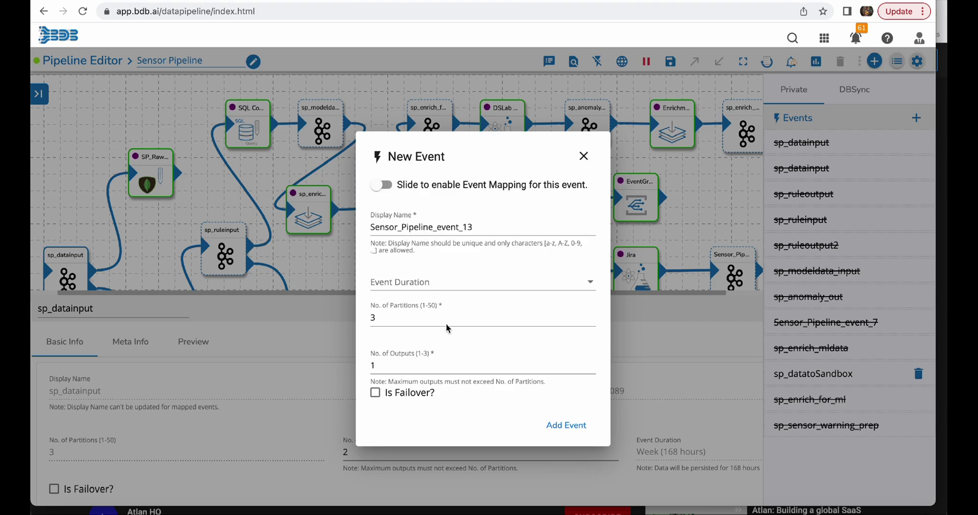
{"action": "left_click", "coordinate": [584, 155]}
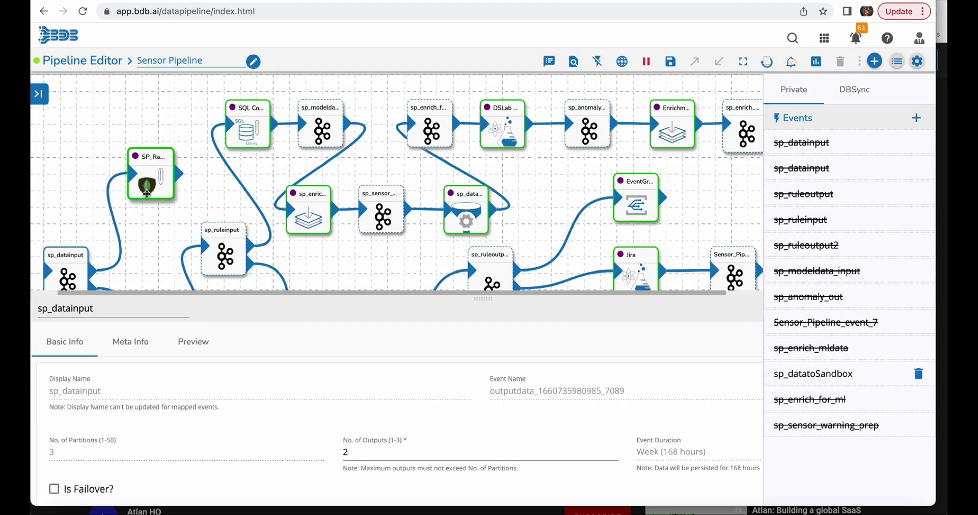
- With the sp_datainput event selected, look through the Consumers components down to Kafka Consumer and collapse the component list
{"action": "left_click", "coordinate": [64, 260]}
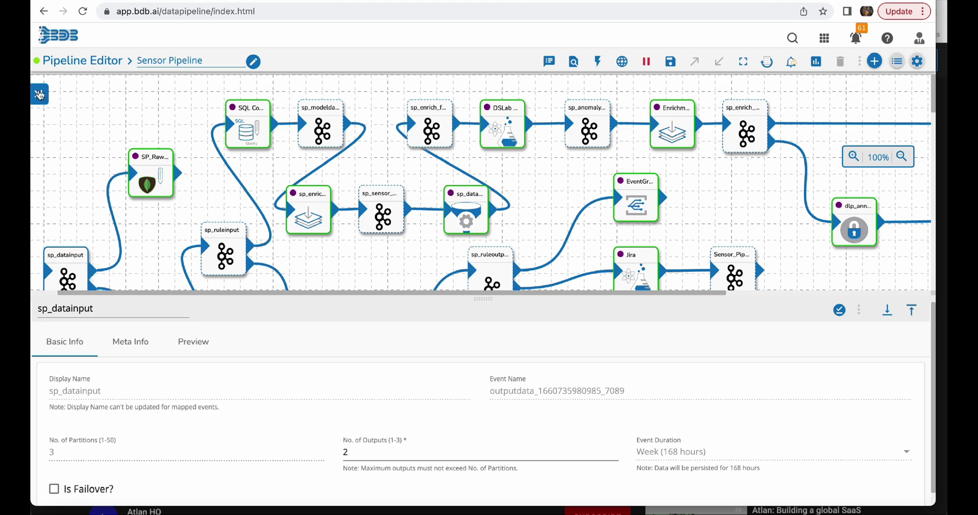
{"action": "left_click", "coordinate": [39, 94]}
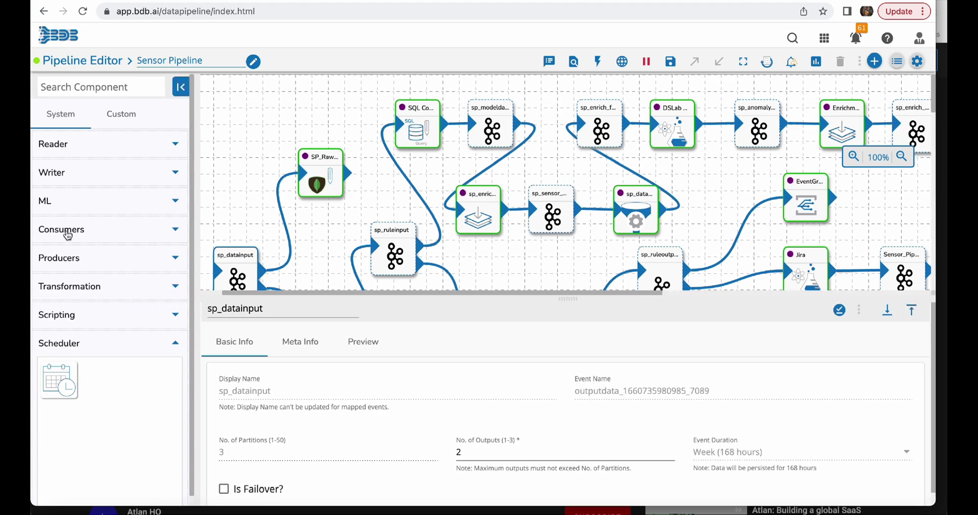
{"action": "left_click", "coordinate": [64, 229]}
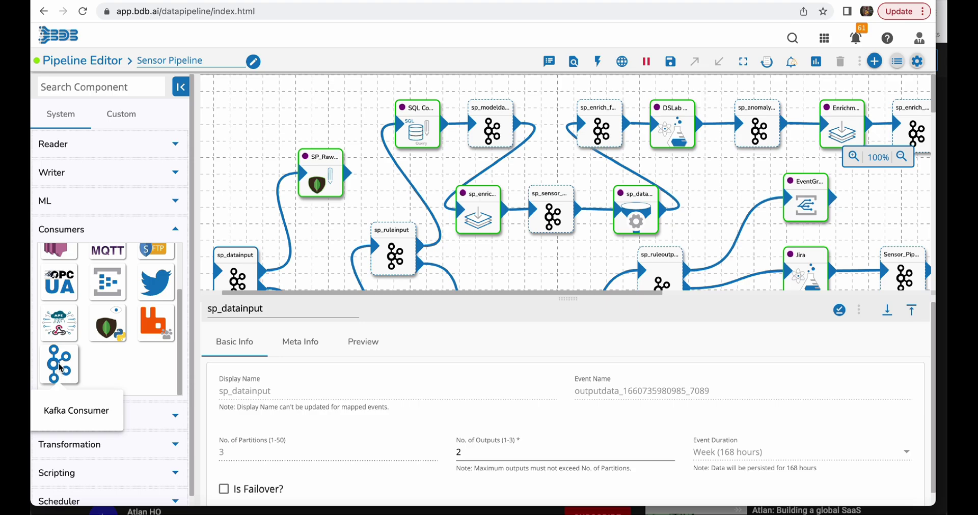
{"action": "left_click", "coordinate": [181, 87]}
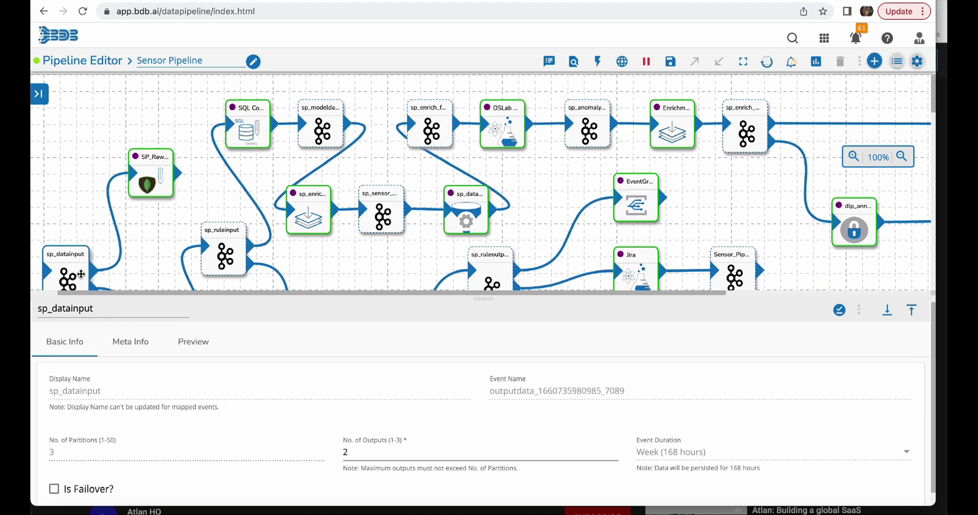
- Examine the sp_datainput event's partition meta info and its data preview, including the first record's sensor metadata, and minimize the event details
{"action": "left_click", "coordinate": [61, 265]}
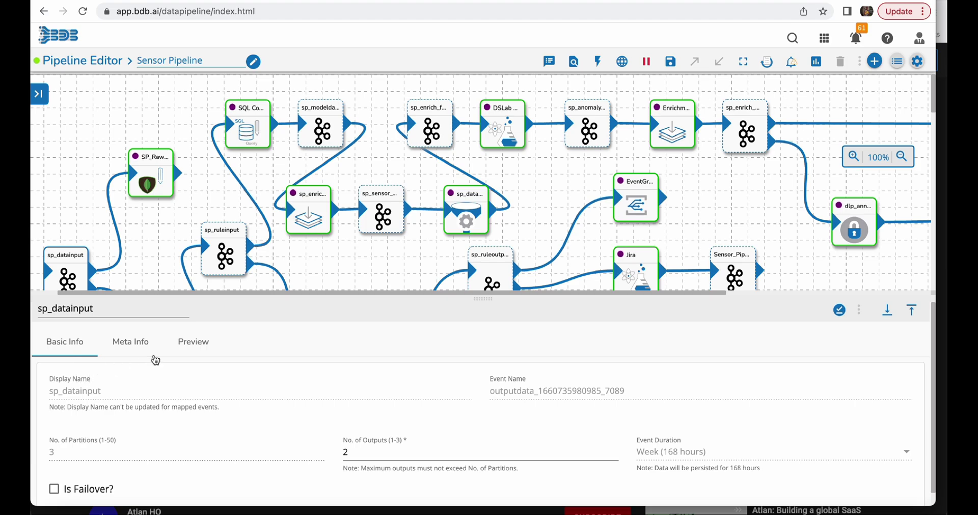
{"action": "left_click", "coordinate": [139, 346]}
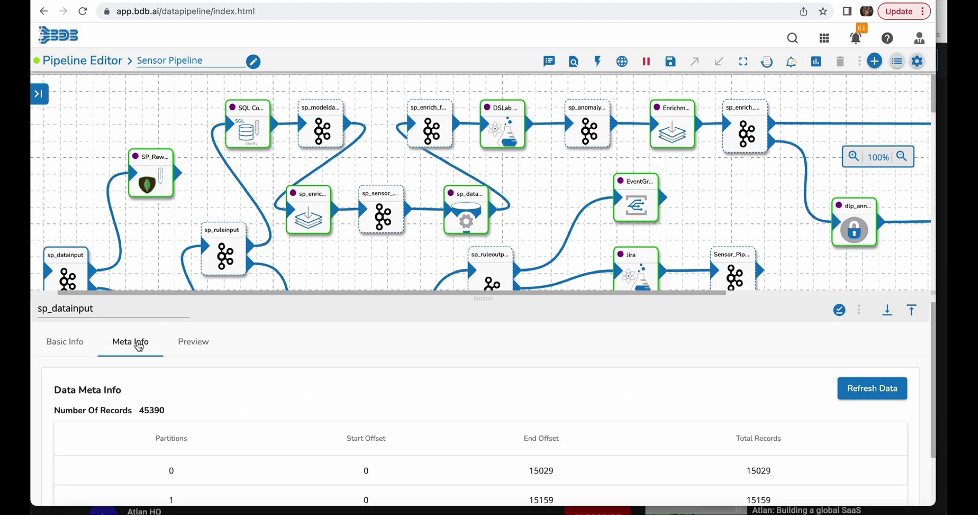
{"action": "scroll", "coordinate": [192, 443], "scroll_direction": "down", "scroll_amount": 2}
{"action": "scroll", "coordinate": [193, 444], "scroll_direction": "up", "scroll_amount": 2}
{"action": "left_click", "coordinate": [193, 344]}
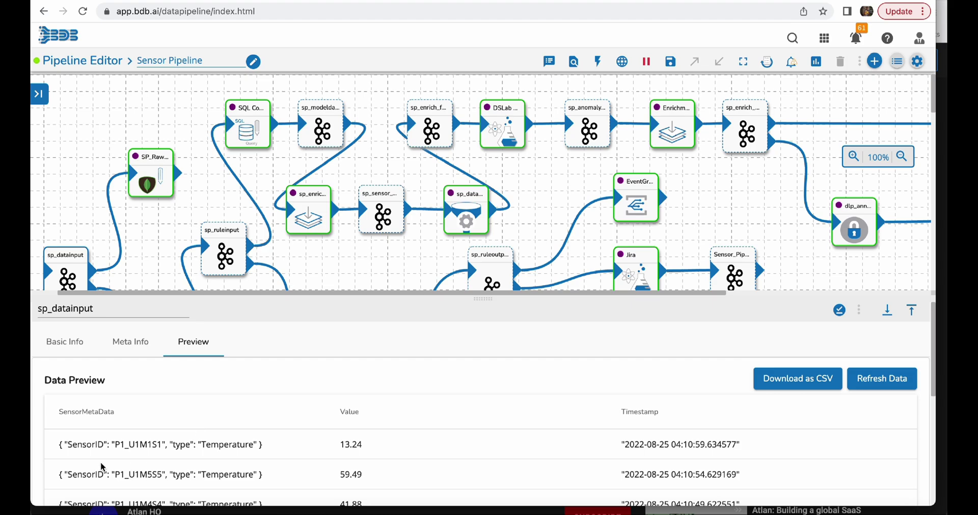
{"action": "left_click_drag", "start_coordinate": [62, 445], "coordinate": [266, 449]}
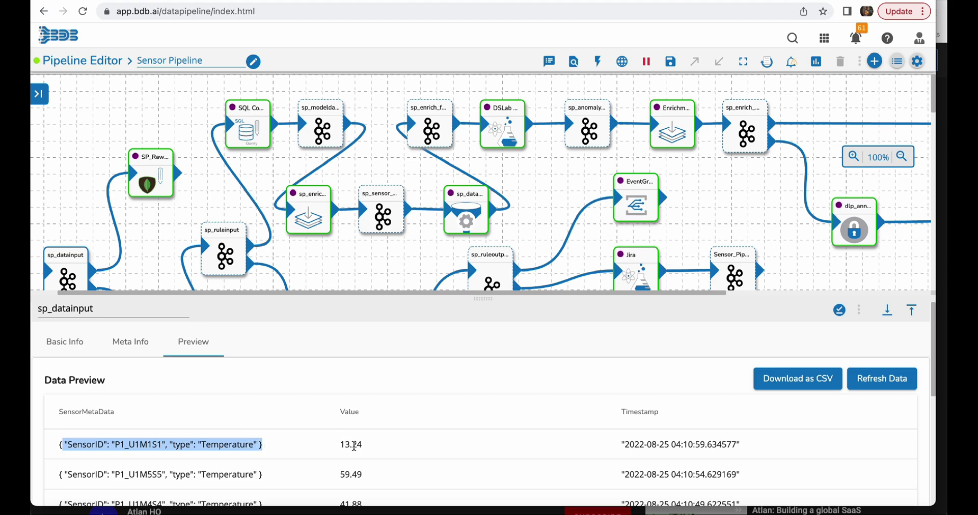
{"action": "left_click", "coordinate": [886, 310]}
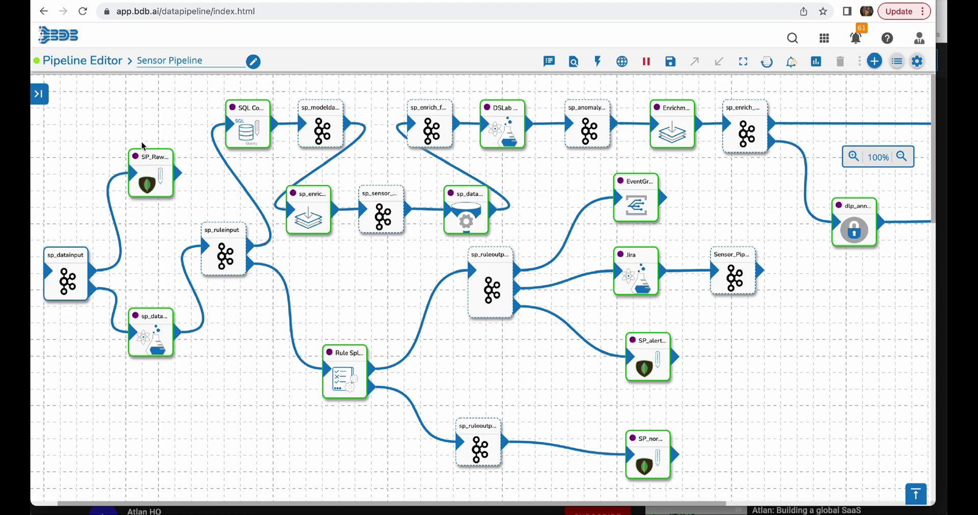
- Examine the SP_RawIngest_MongoDB writer's meta information down to the column selection, checking the available Writer components along the way
{"action": "left_click", "coordinate": [149, 170]}
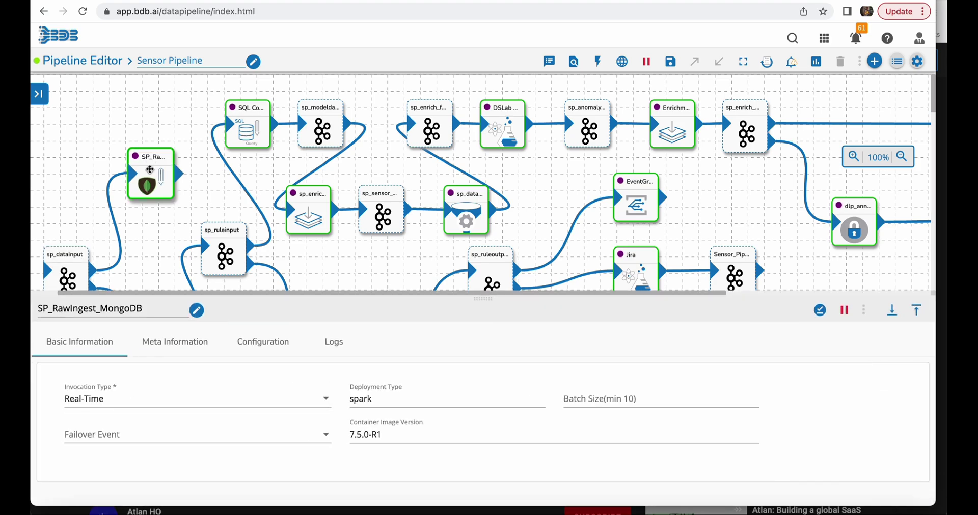
{"action": "left_click", "coordinate": [170, 344]}
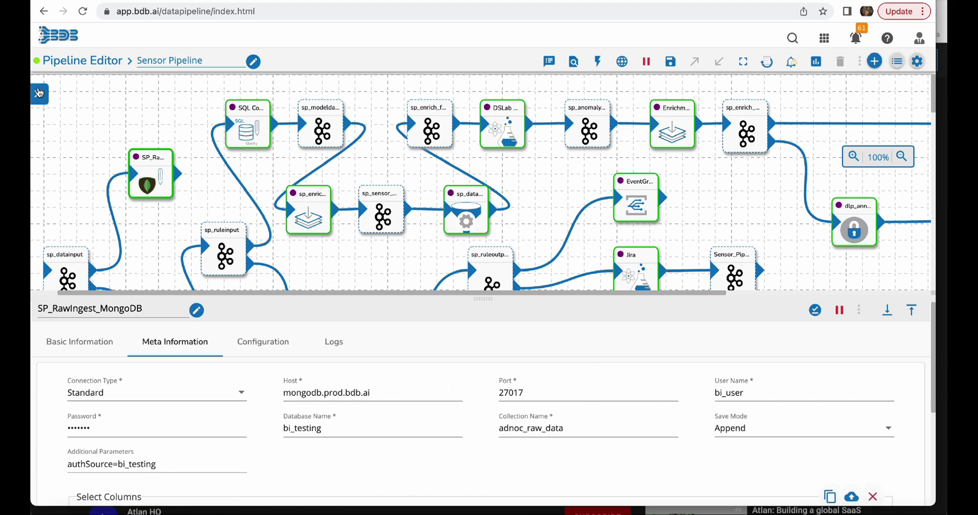
{"action": "left_click", "coordinate": [39, 93]}
{"action": "left_click", "coordinate": [57, 173]}
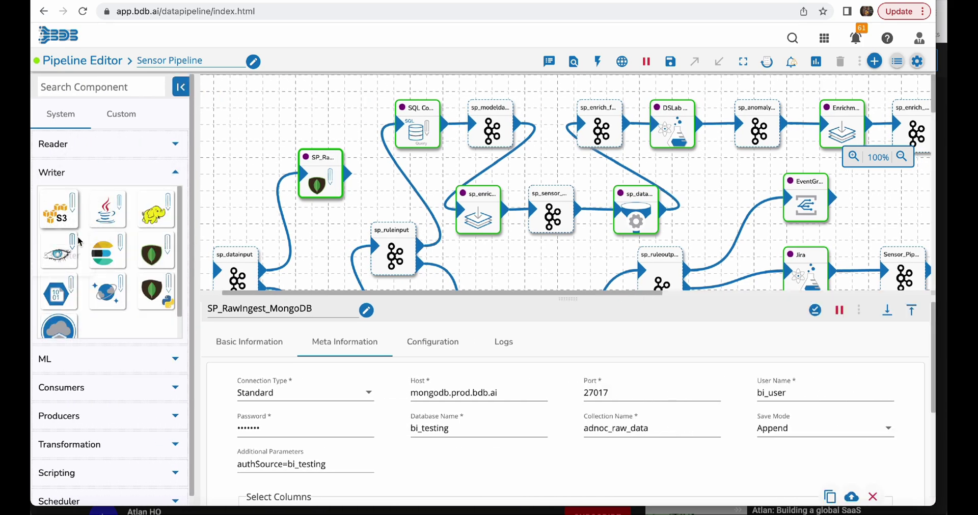
{"action": "left_click", "coordinate": [58, 172]}
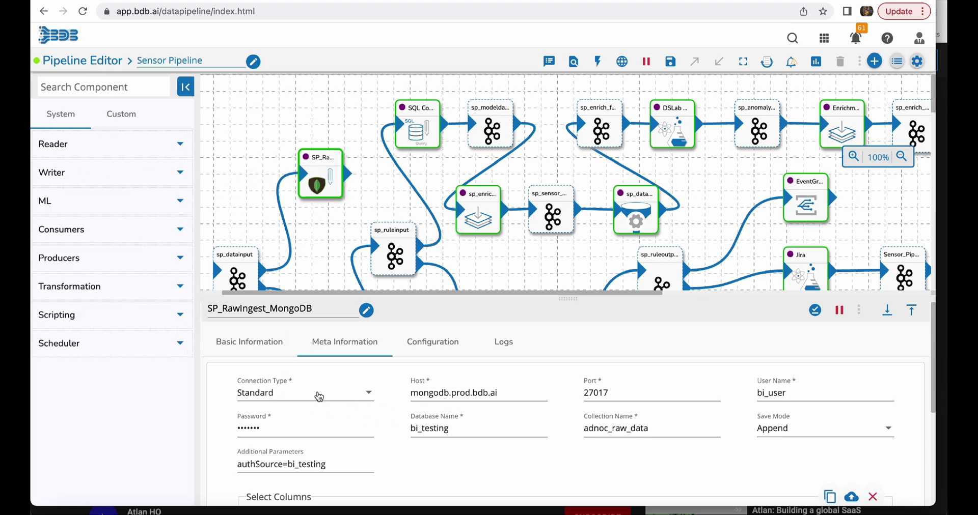
{"action": "scroll", "coordinate": [282, 441], "scroll_direction": "down", "scroll_amount": 3}
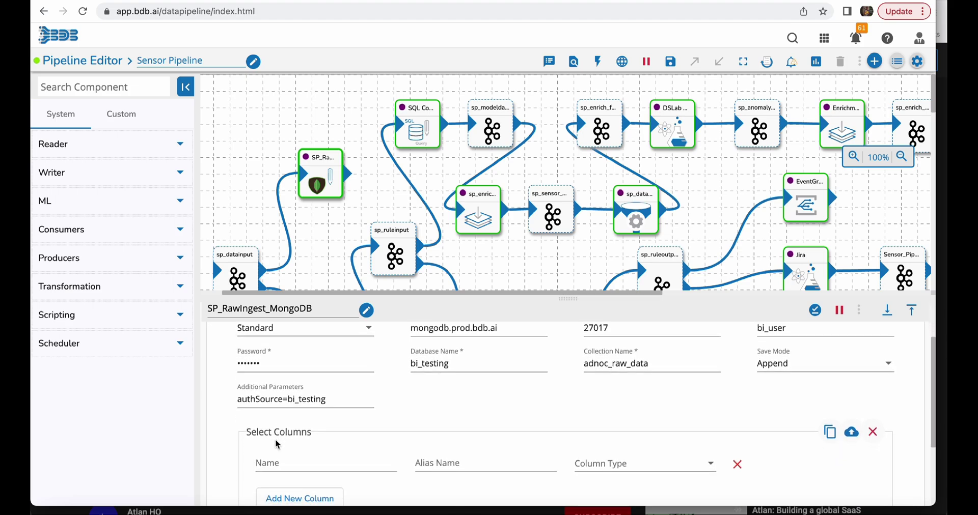
- Check the SP_RawIngest_MongoDB writer's save mode options, keeping Append, examine its driver and executor configuration, and minimize the component details
{"action": "left_click", "coordinate": [774, 365]}
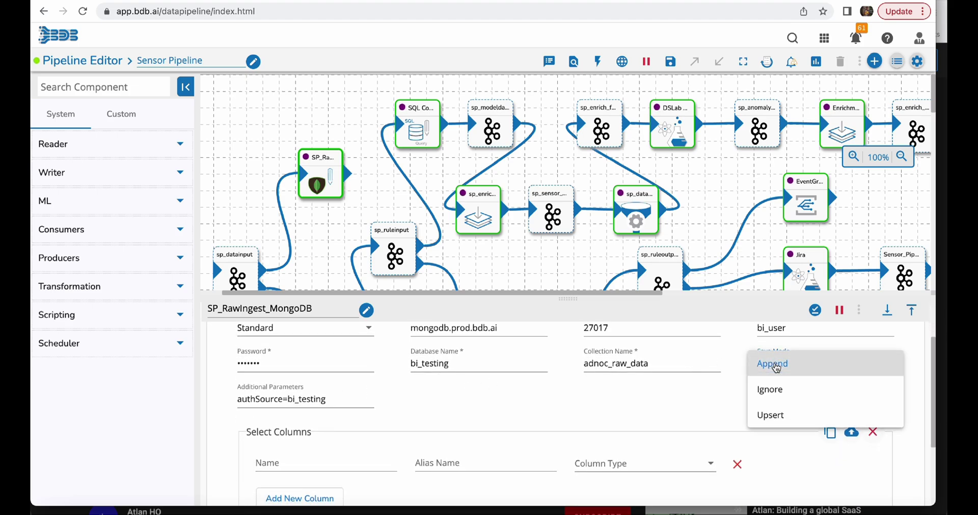
{"action": "left_click", "coordinate": [775, 366]}
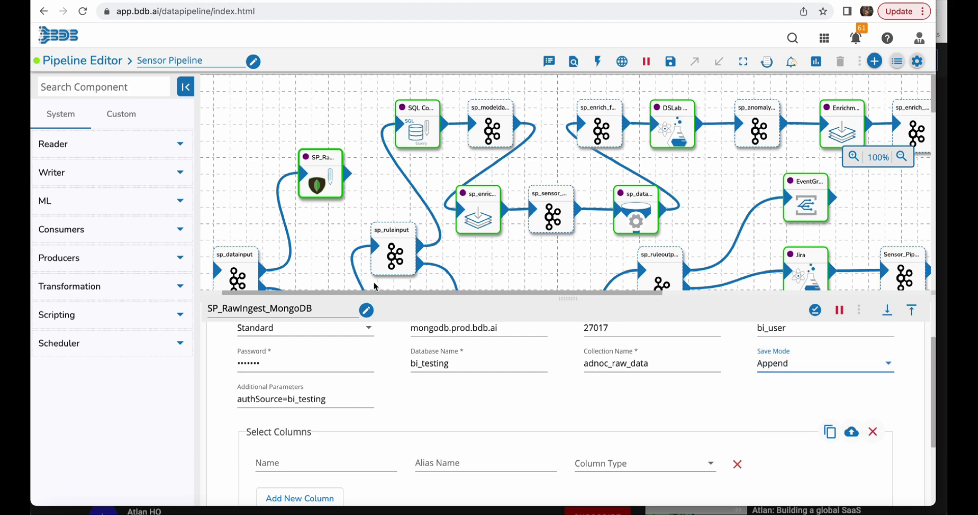
{"action": "scroll", "coordinate": [392, 367], "scroll_direction": "up", "scroll_amount": 2}
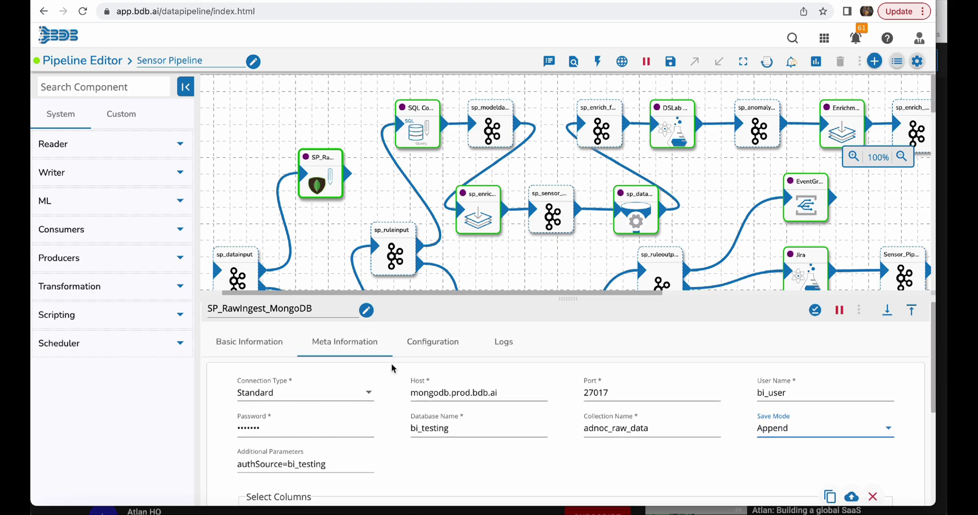
{"action": "left_click", "coordinate": [434, 342]}
{"action": "scroll", "coordinate": [351, 442], "scroll_direction": "down", "scroll_amount": 2}
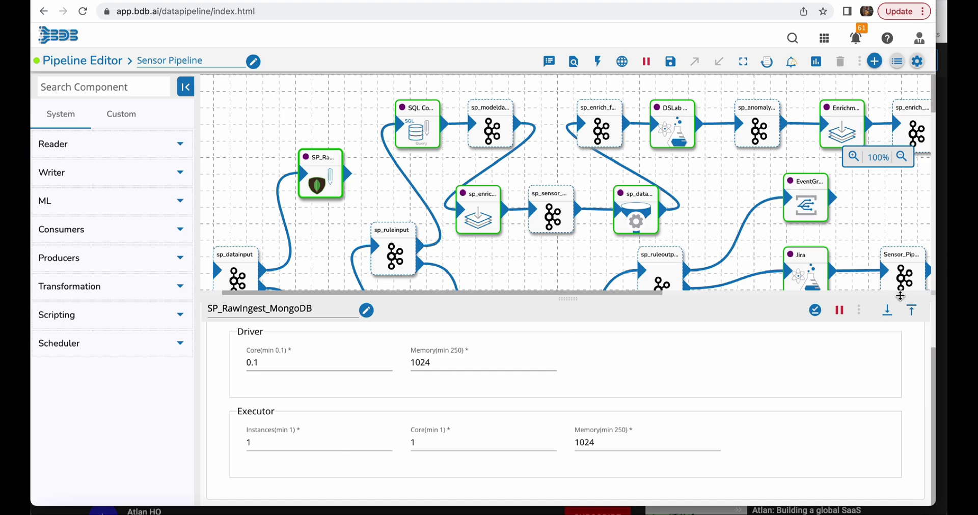
{"action": "left_click", "coordinate": [889, 313]}
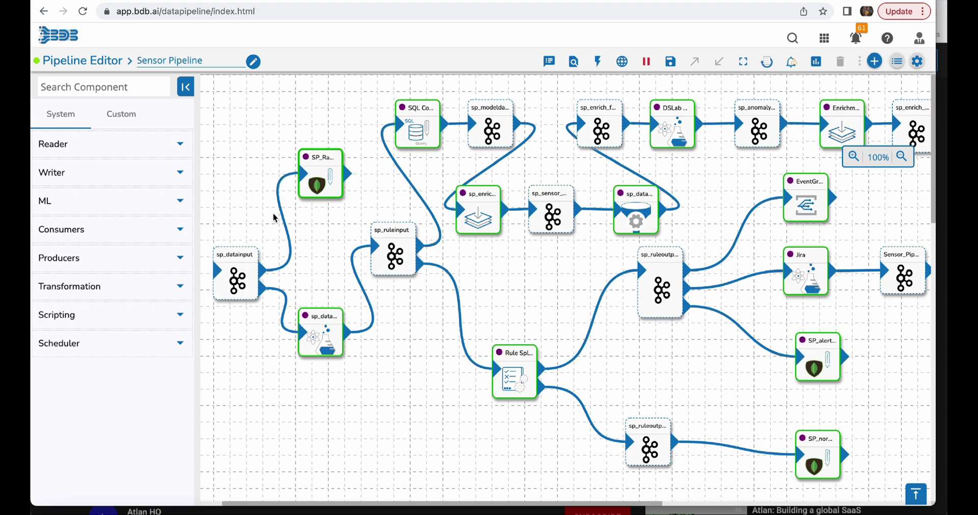
- Examine the sp_dataenrich component's meta information, including the execution type options, keeping Script Runner
{"action": "left_click", "coordinate": [321, 339]}
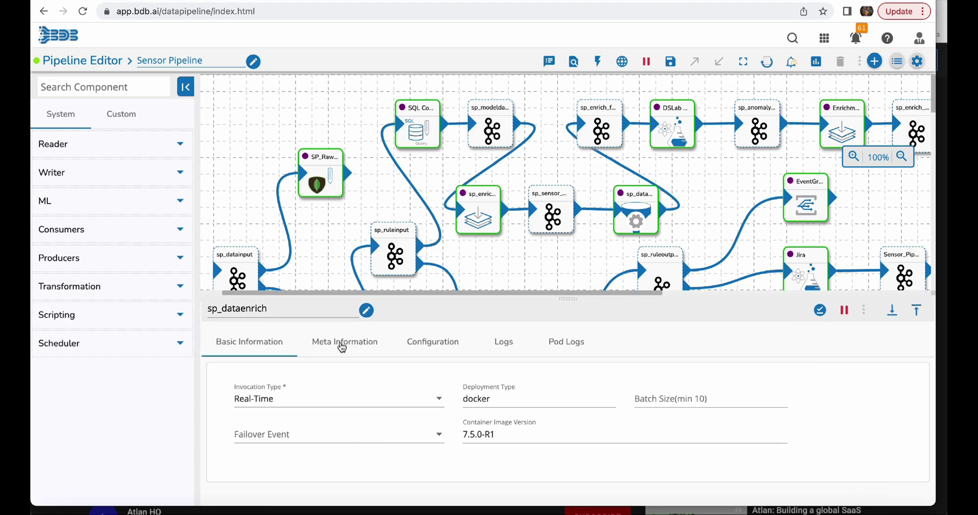
{"action": "left_click", "coordinate": [342, 347]}
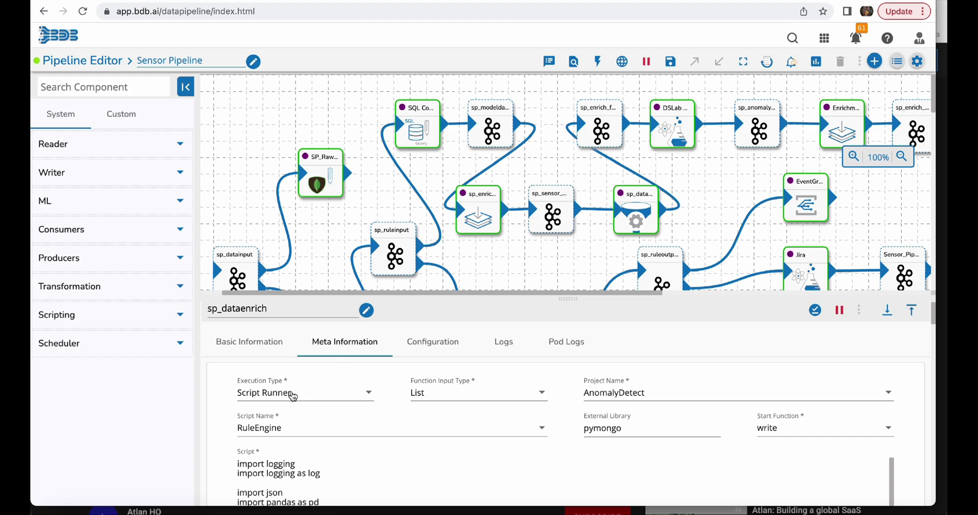
{"action": "left_click", "coordinate": [292, 396]}
{"action": "left_click", "coordinate": [293, 397]}
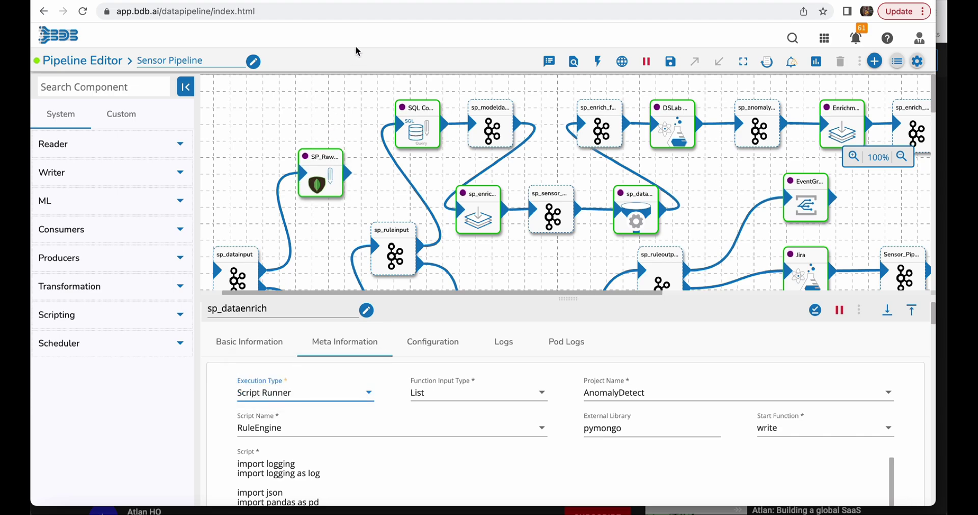
- Switch to the Data Science Lab projects and activate the AnomalyDetect project
{"action": "left_click", "coordinate": [251, 3]}
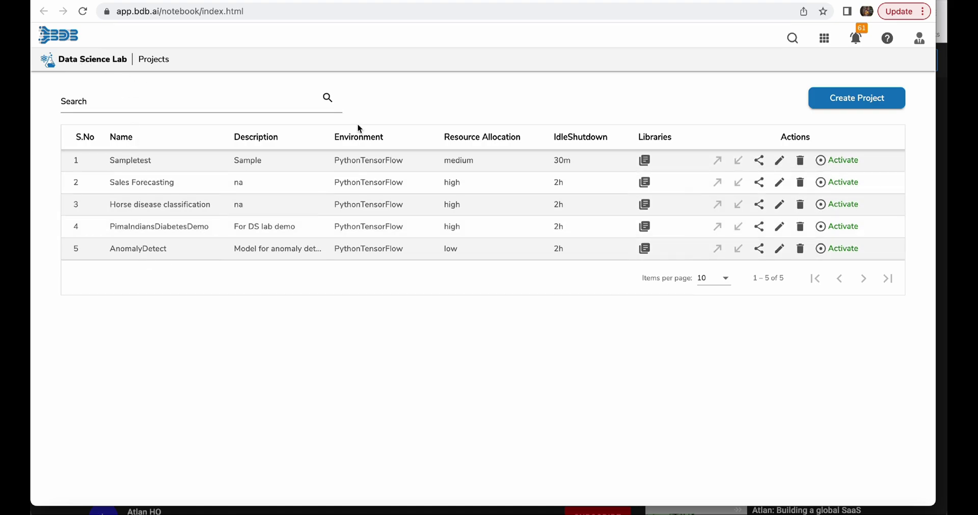
{"action": "left_click", "coordinate": [845, 251]}
{"action": "left_click", "coordinate": [518, 314]}
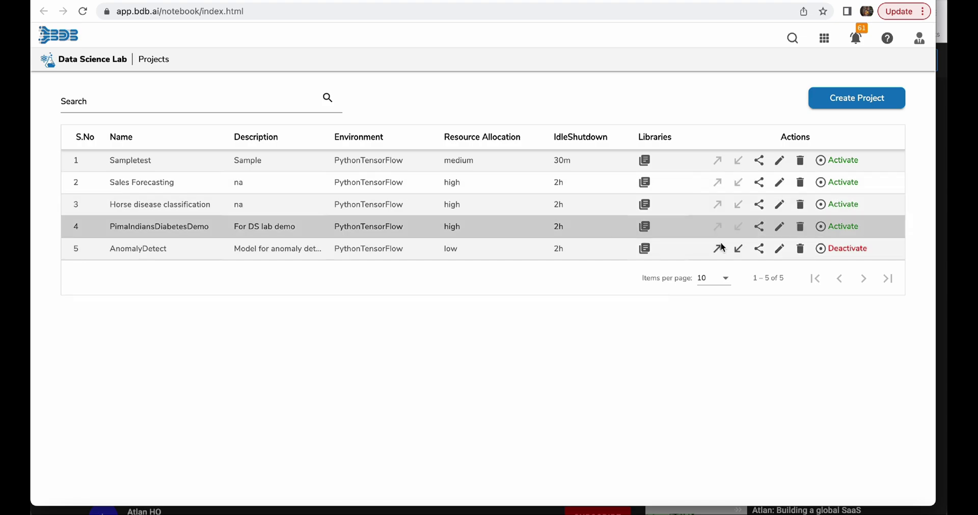
- Review the AnomalyDetect project's settings, reset the form without updating the project, and return to the project list
{"action": "left_click", "coordinate": [777, 250]}
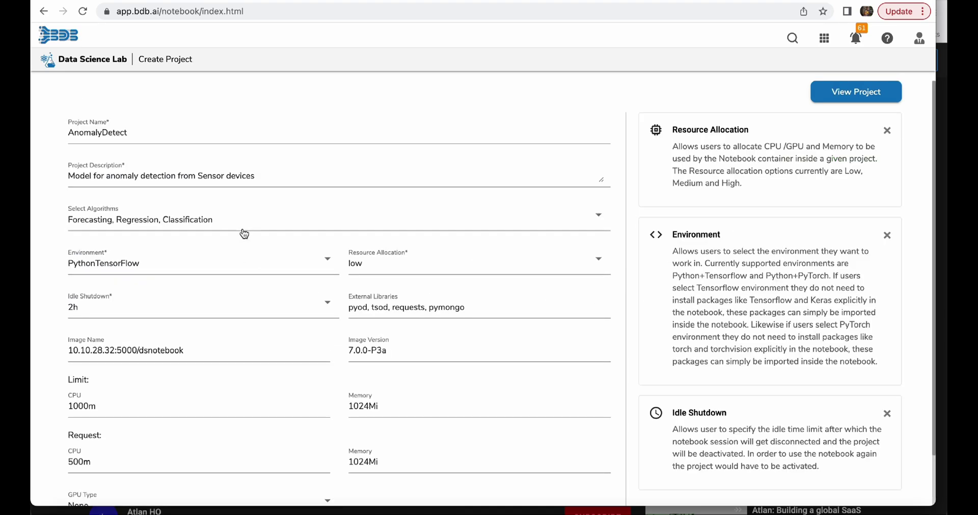
{"action": "scroll", "coordinate": [245, 233], "scroll_direction": "down", "scroll_amount": 2}
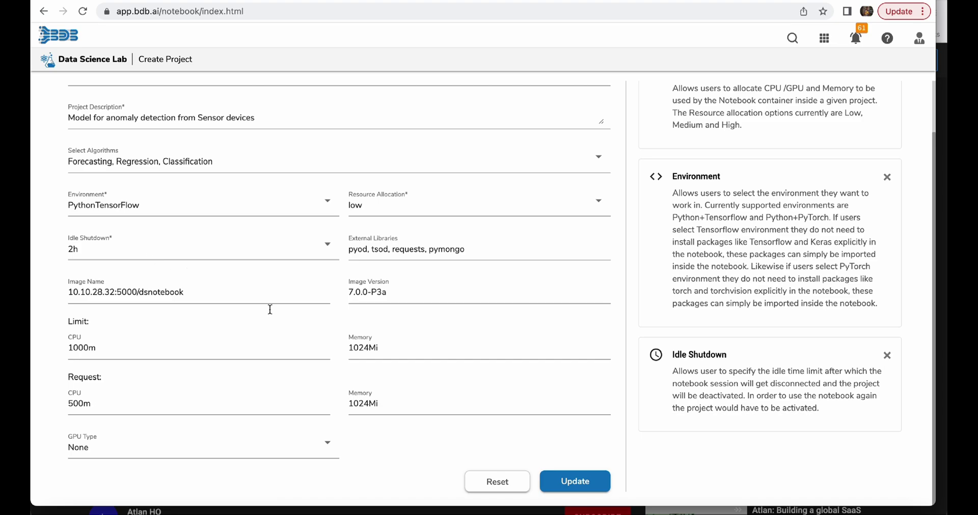
{"action": "left_click", "coordinate": [493, 486]}
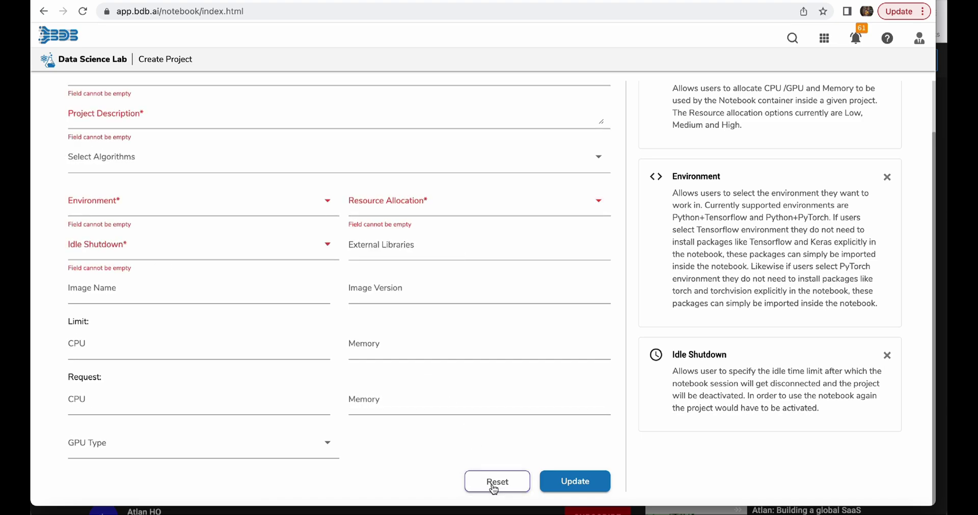
{"action": "scroll", "coordinate": [889, 142], "scroll_direction": "up", "scroll_amount": 2}
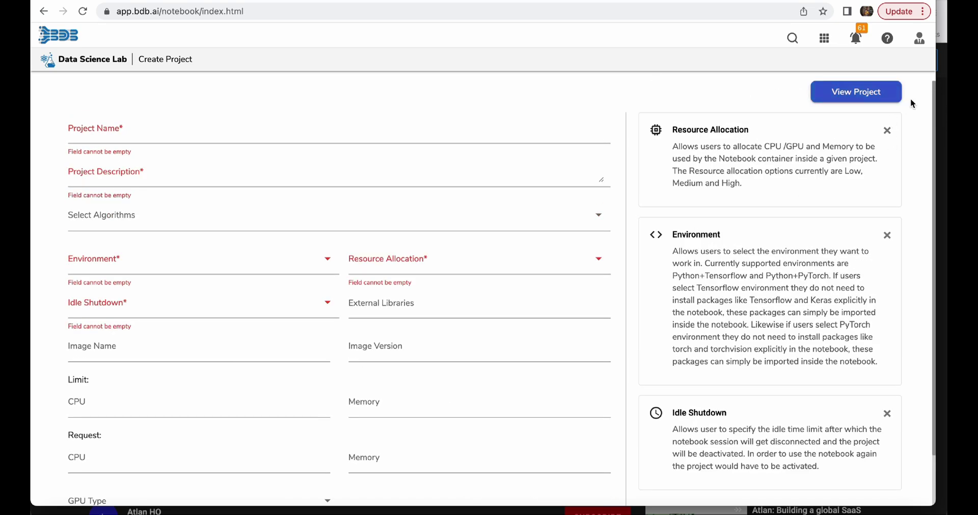
{"action": "left_click", "coordinate": [104, 61]}
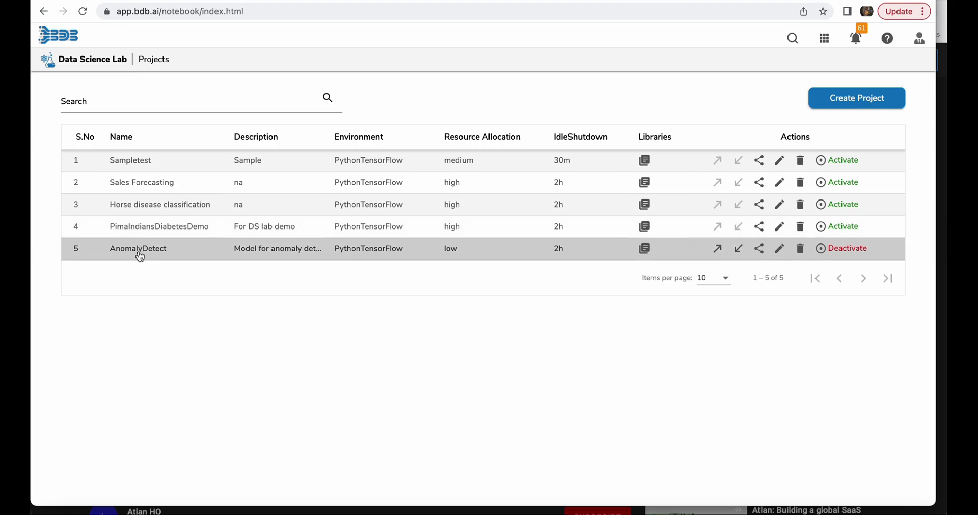
- Open the AnomalyDetect project and view its datasets and the Add Datasets page, returning without adding any
{"action": "left_click", "coordinate": [139, 252]}
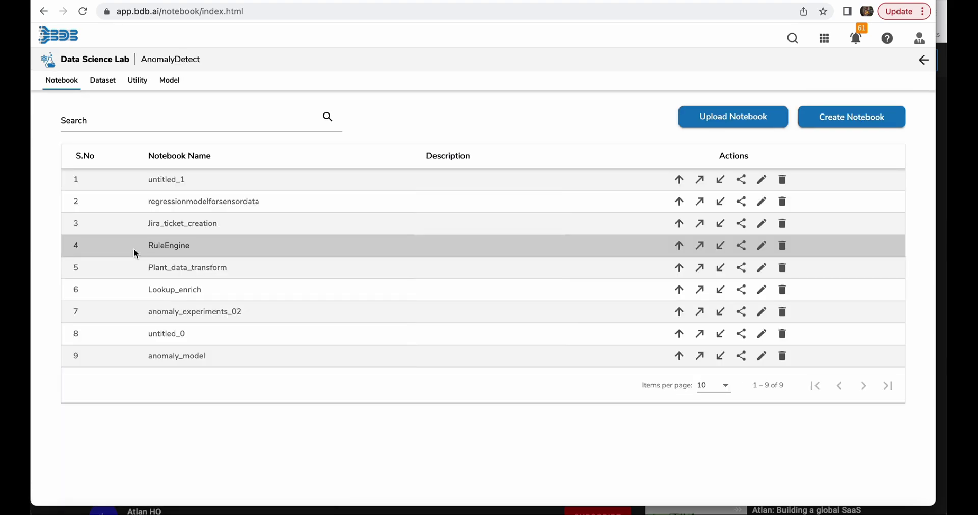
{"action": "left_click", "coordinate": [104, 84]}
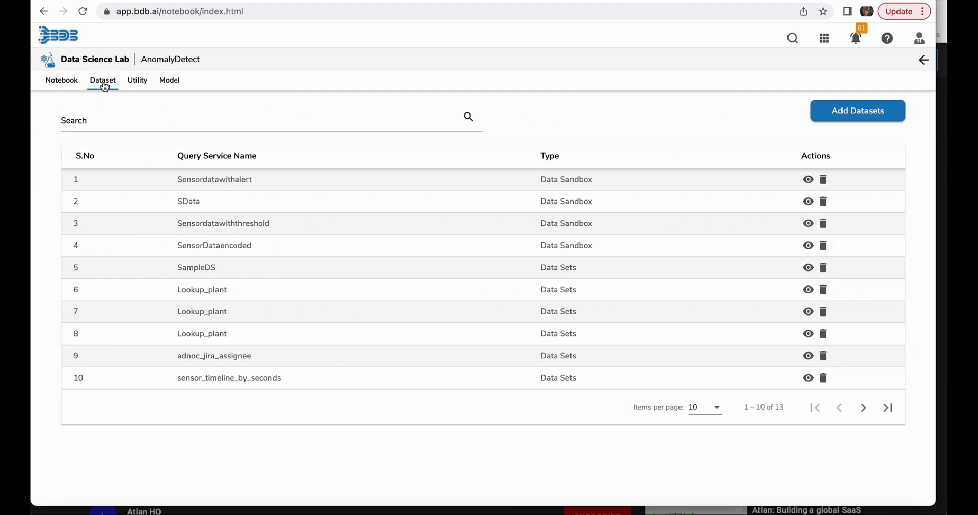
{"action": "left_click", "coordinate": [848, 113]}
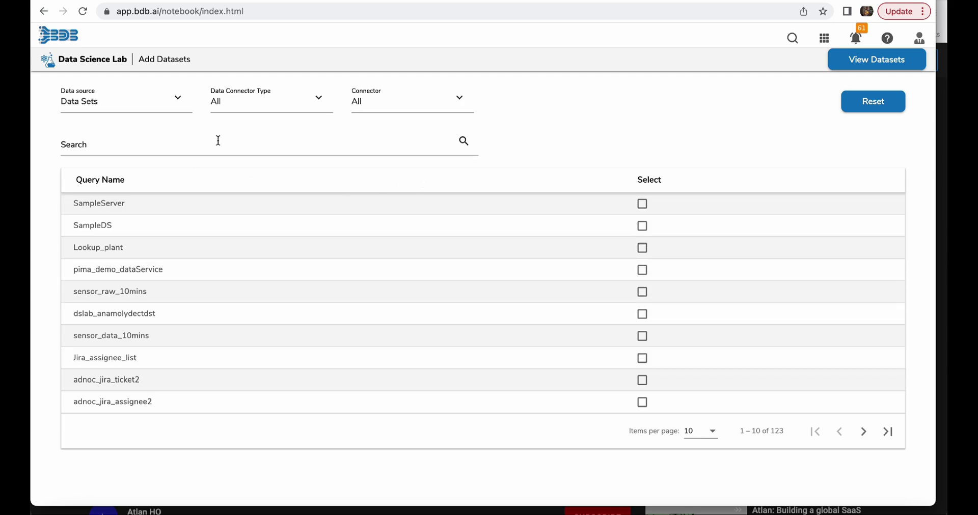
{"action": "left_click", "coordinate": [881, 60]}
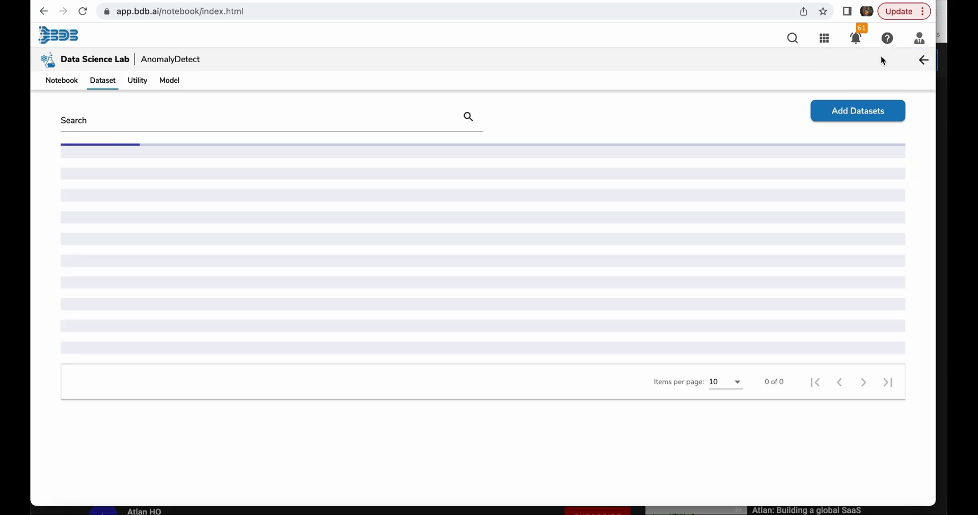
- View the AnomalyDetect project's utility scripts and its models, setting the model filter to All
{"action": "left_click", "coordinate": [135, 84]}
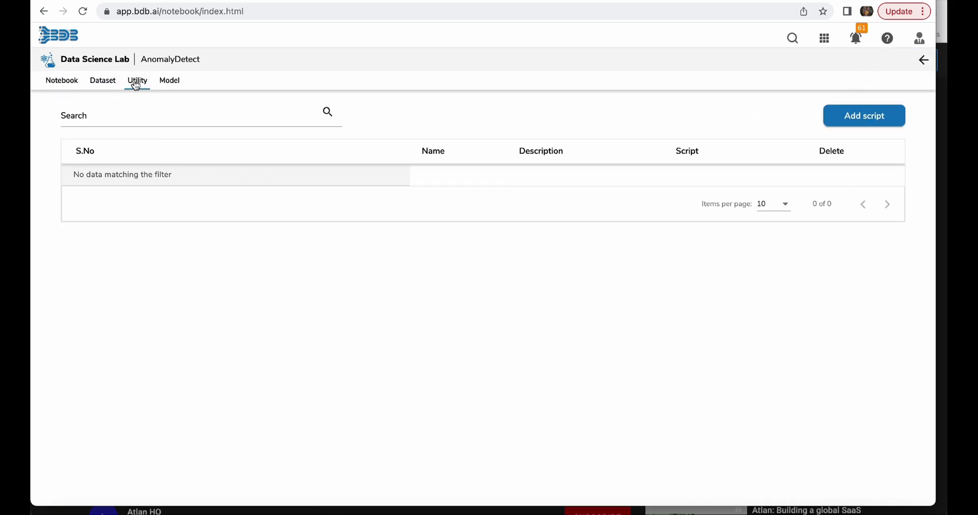
{"action": "left_click", "coordinate": [168, 84]}
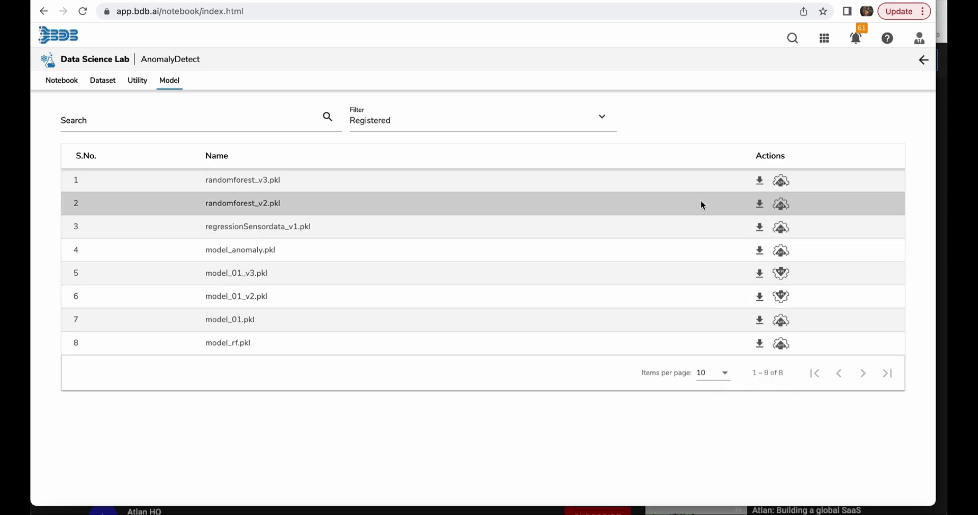
{"action": "left_click", "coordinate": [421, 122]}
{"action": "left_click", "coordinate": [377, 169]}
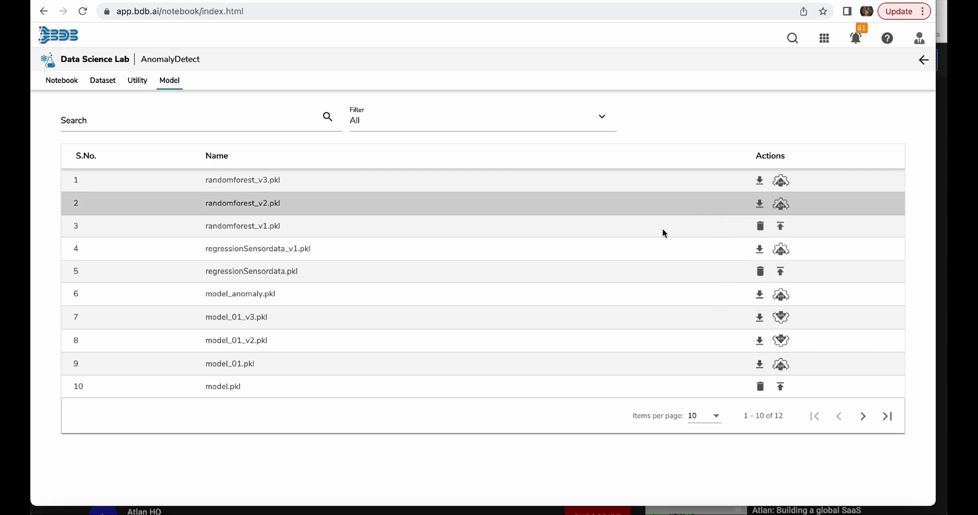
- In the project's notebook list, view the sharing options for the untitled_1 notebook and close them without sharing
{"action": "left_click", "coordinate": [61, 83]}
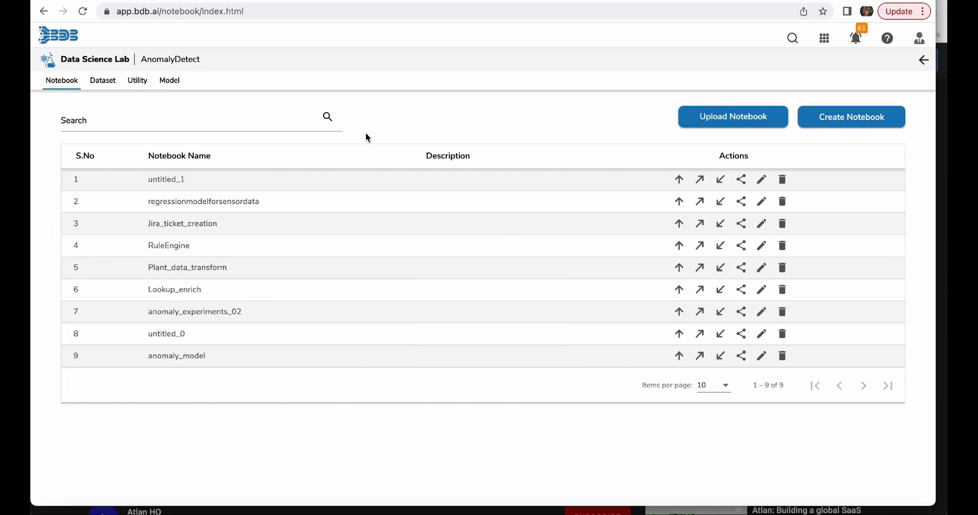
{"action": "left_click", "coordinate": [741, 183]}
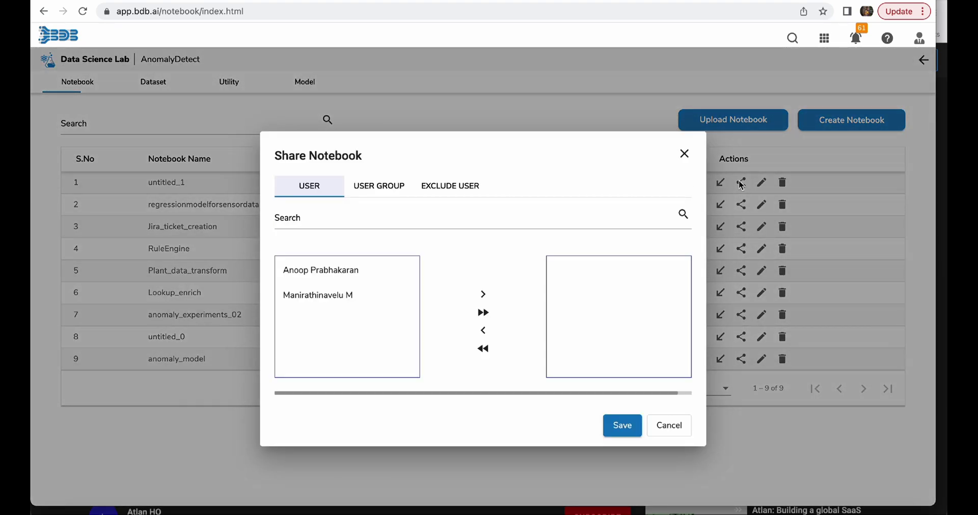
{"action": "left_click", "coordinate": [685, 154]}
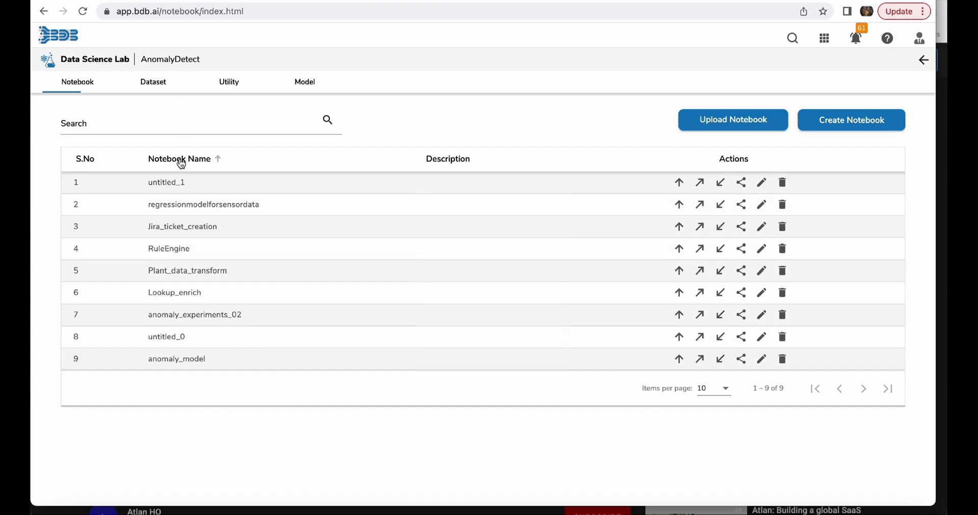
- Open the RuleEngine notebook, read through its write function, and check the available datasets, leaving them unselected and collapsed
{"action": "left_click", "coordinate": [169, 248]}
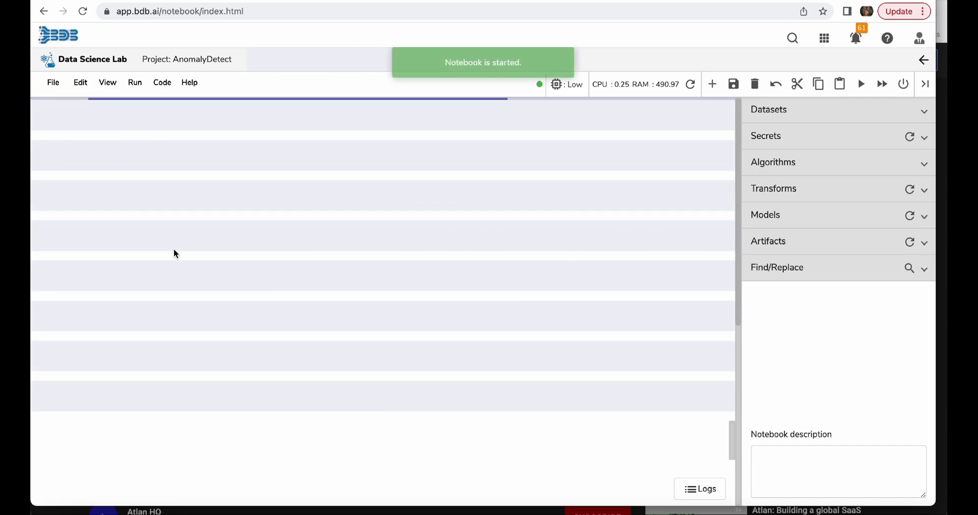
{"action": "scroll", "coordinate": [189, 294], "scroll_direction": "down", "scroll_amount": 5}
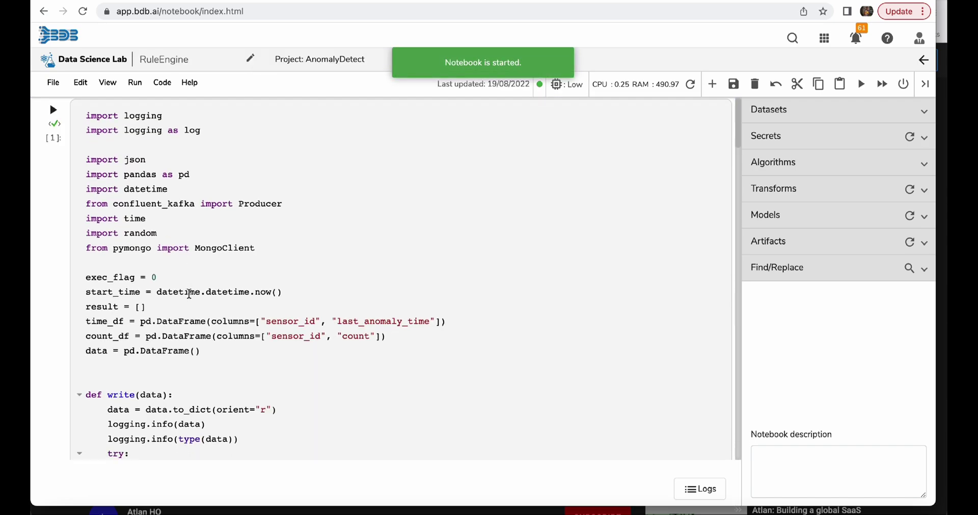
{"action": "scroll", "coordinate": [189, 294], "scroll_direction": "down", "scroll_amount": 20}
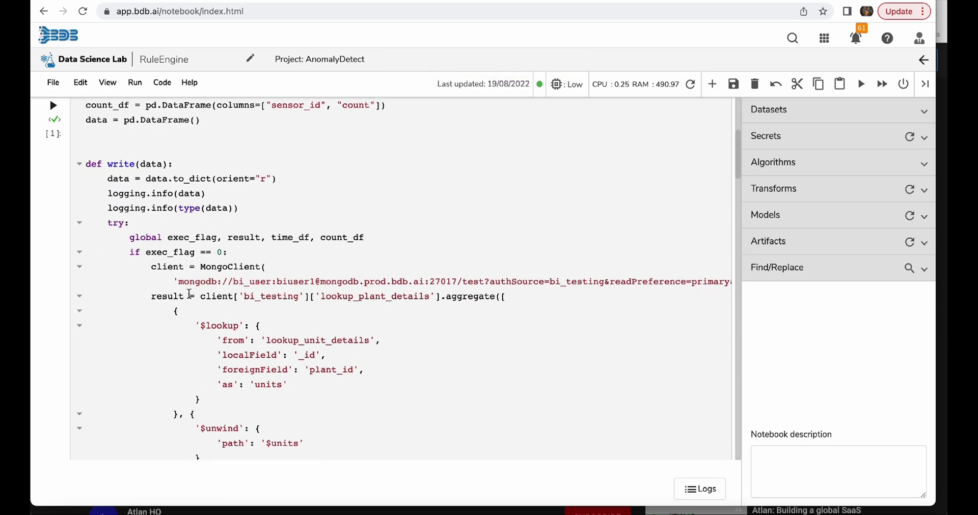
{"action": "scroll", "coordinate": [189, 294], "scroll_direction": "down", "scroll_amount": 3}
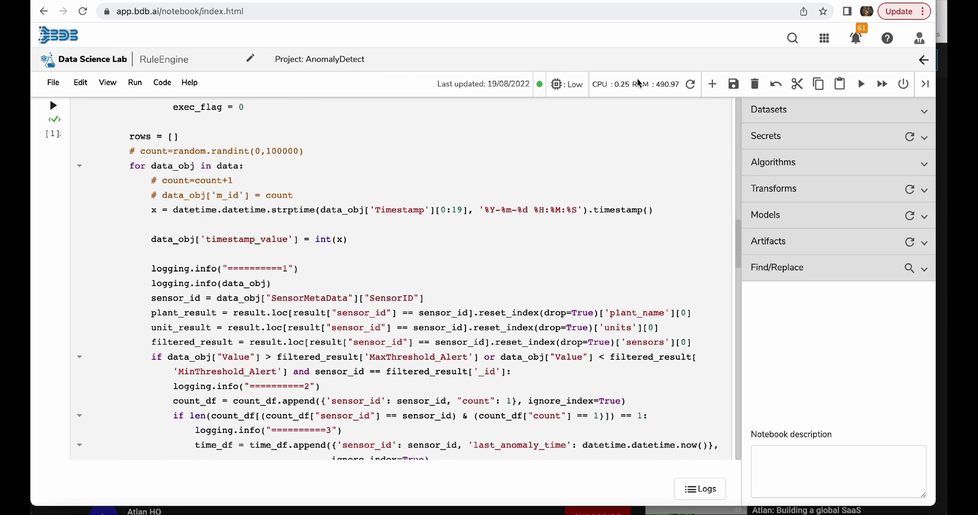
{"action": "left_click", "coordinate": [761, 112]}
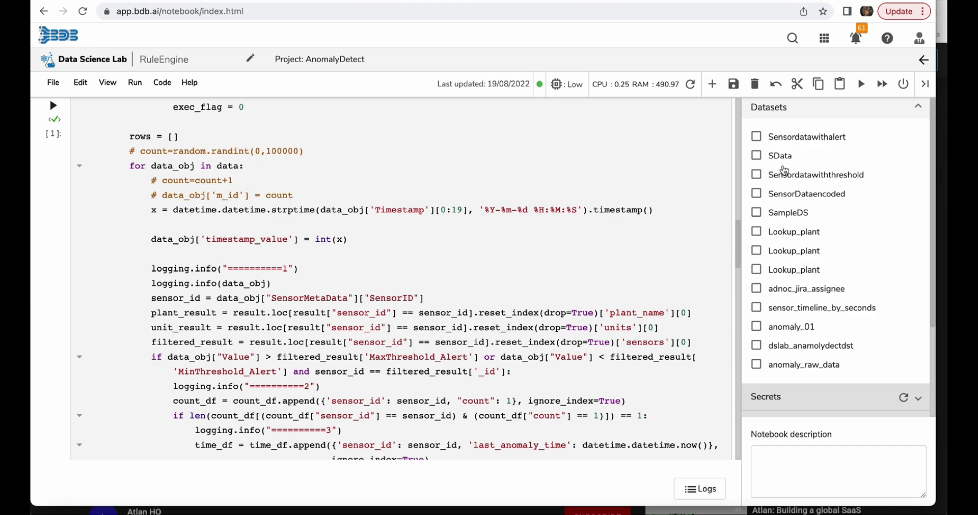
{"action": "left_click", "coordinate": [919, 111]}
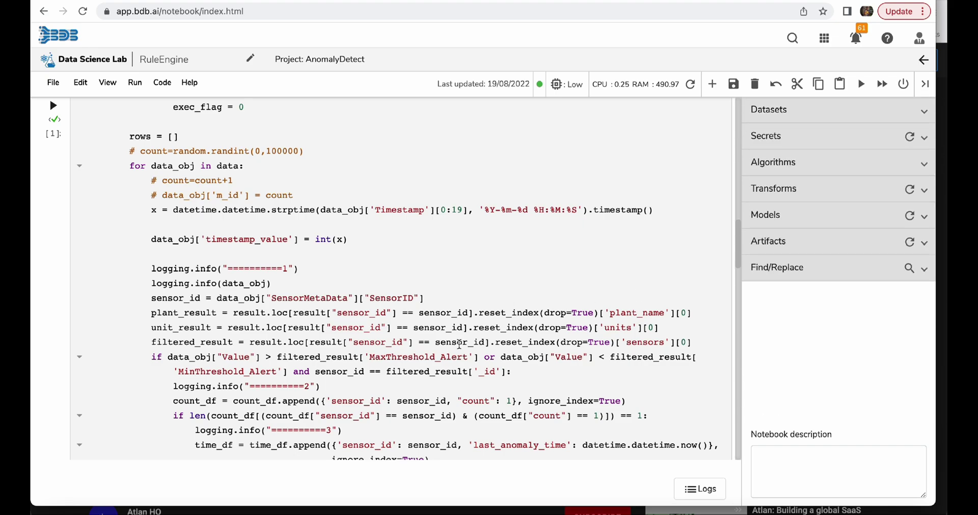
- Examine the rest of the RuleEngine notebook down to the write(data) cell and return to the project's notebook list
{"action": "scroll", "coordinate": [365, 351], "scroll_direction": "down", "scroll_amount": 10}
{"action": "scroll", "coordinate": [365, 351], "scroll_direction": "down", "scroll_amount": 10}
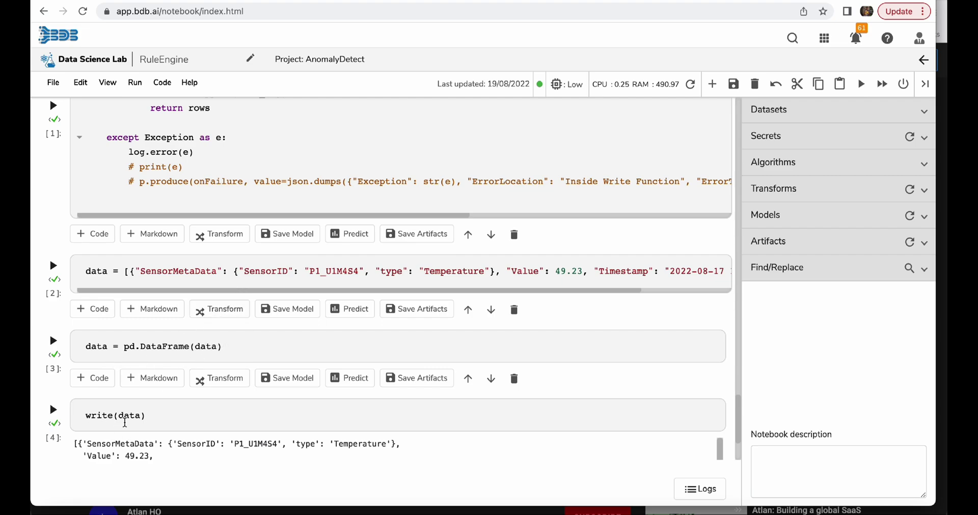
{"action": "scroll", "coordinate": [265, 259], "scroll_direction": "up", "scroll_amount": 20}
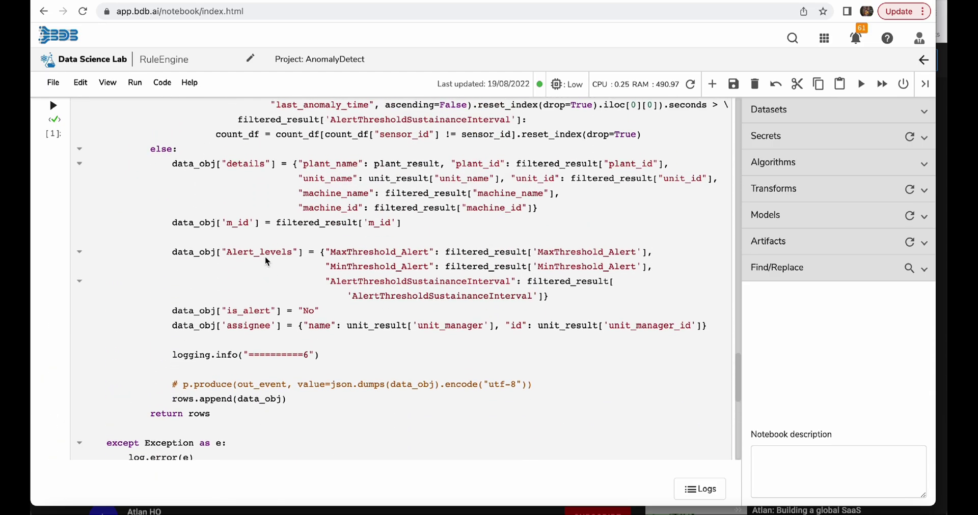
{"action": "scroll", "coordinate": [265, 258], "scroll_direction": "up", "scroll_amount": 10}
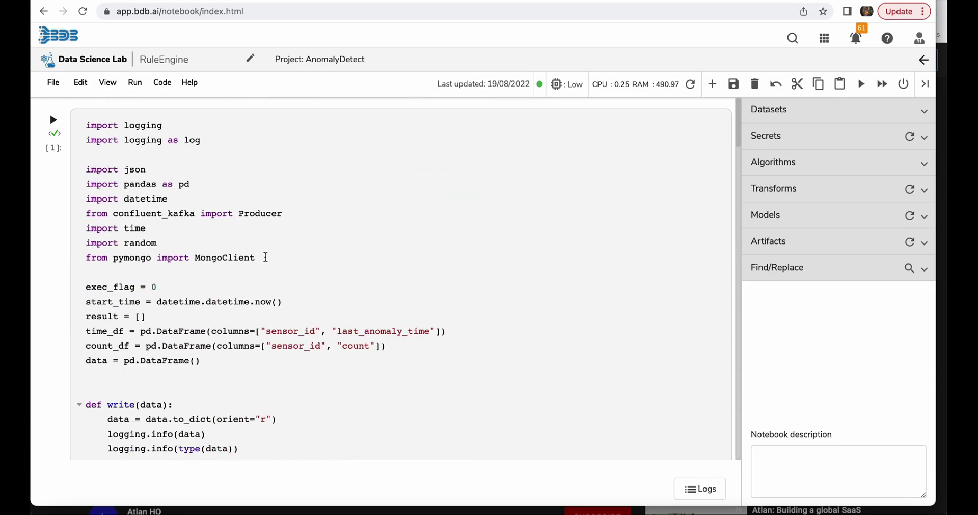
{"action": "left_click", "coordinate": [923, 61]}
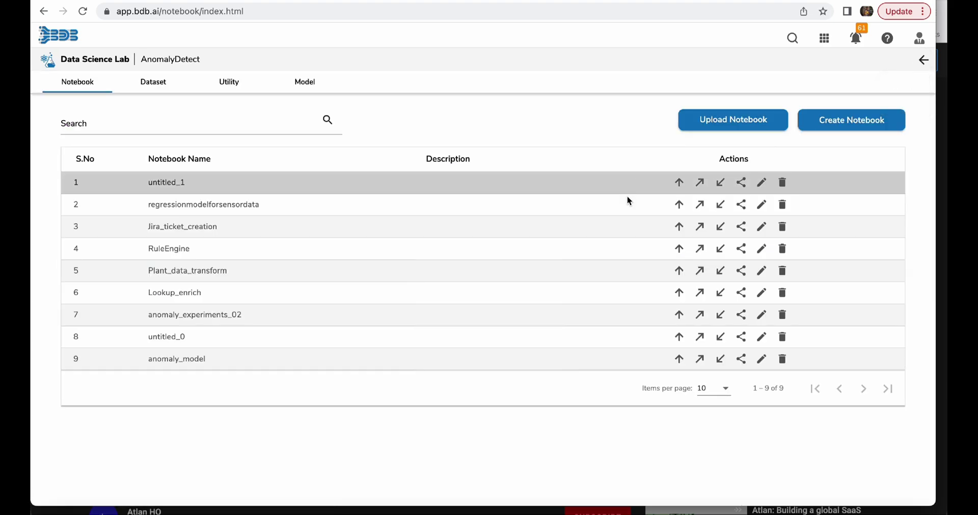
- Review the RuleEngine notebook's pipeline export, from its code cells to the library selection, and close it without exporting
{"action": "left_click", "coordinate": [679, 249]}
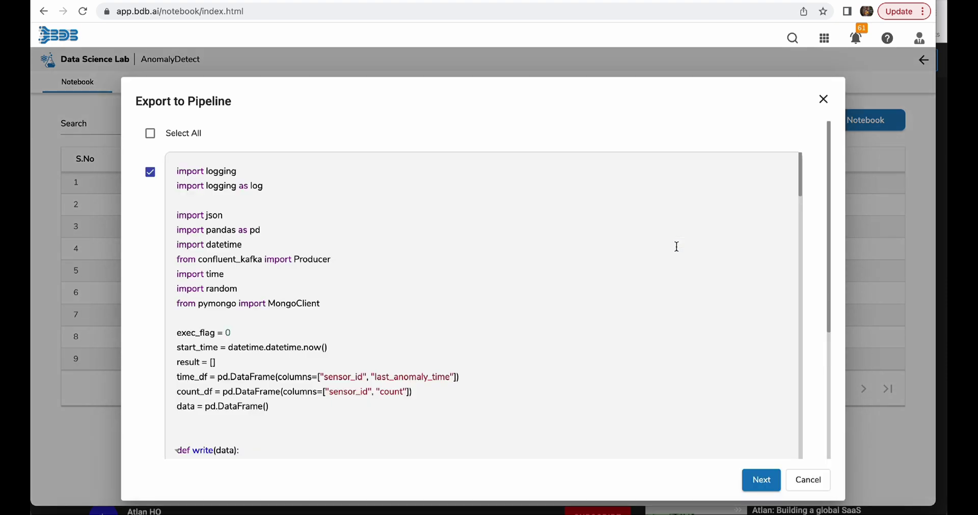
{"action": "scroll", "coordinate": [410, 339], "scroll_direction": "down", "scroll_amount": 20}
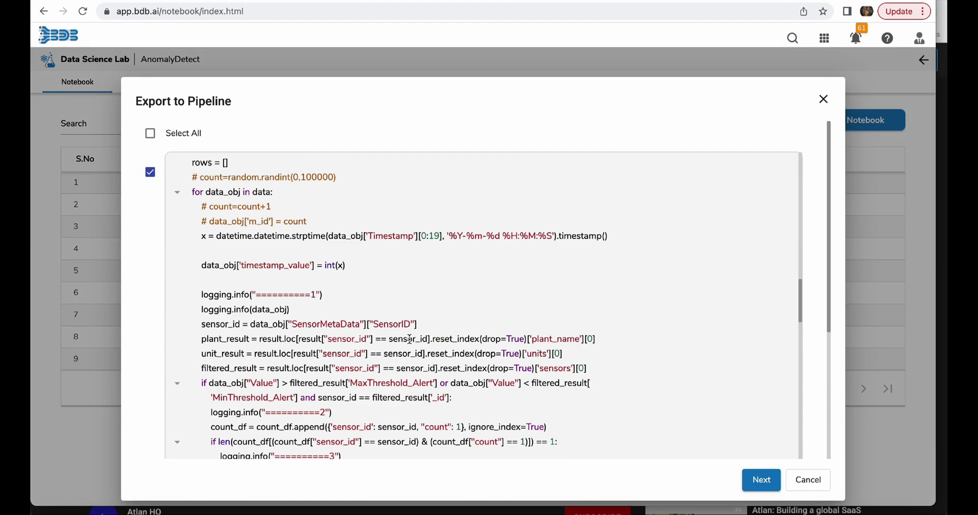
{"action": "scroll", "coordinate": [410, 339], "scroll_direction": "down", "scroll_amount": 10}
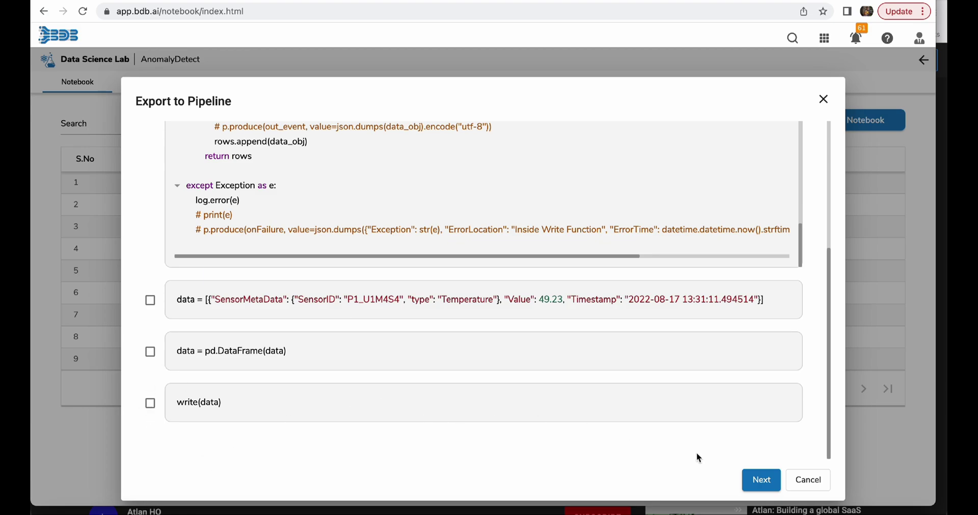
{"action": "left_click", "coordinate": [761, 480]}
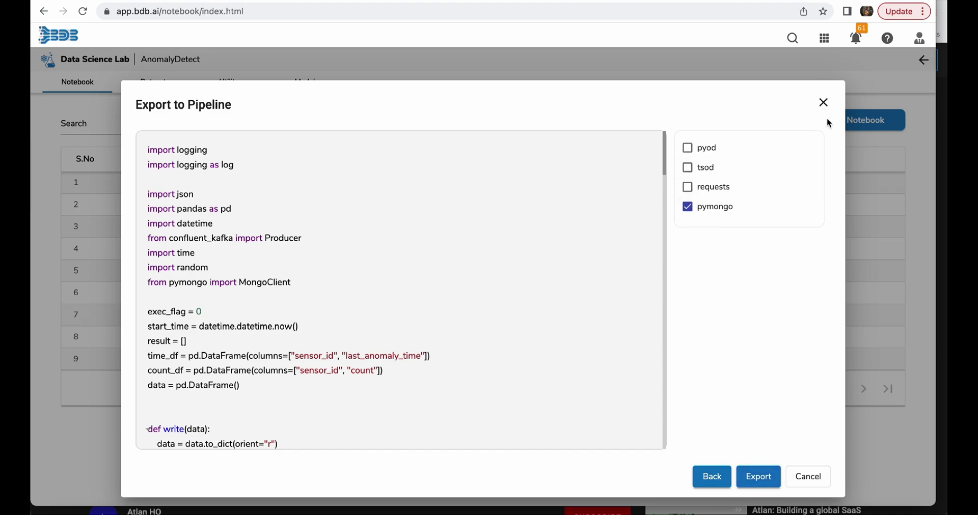
{"action": "left_click", "coordinate": [823, 103]}
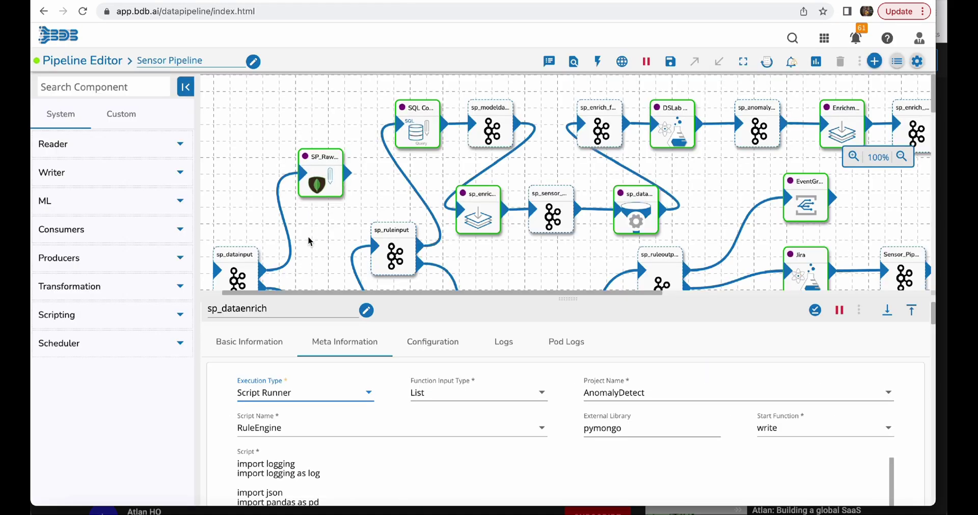
- In the Sensor Pipeline, read through the script in the sp_dataenrich component's meta information and collapse its settings
{"action": "scroll", "coordinate": [310, 241], "scroll_direction": "down", "scroll_amount": 3}
{"action": "scroll", "coordinate": [310, 241], "scroll_direction": "down", "scroll_amount": 3}
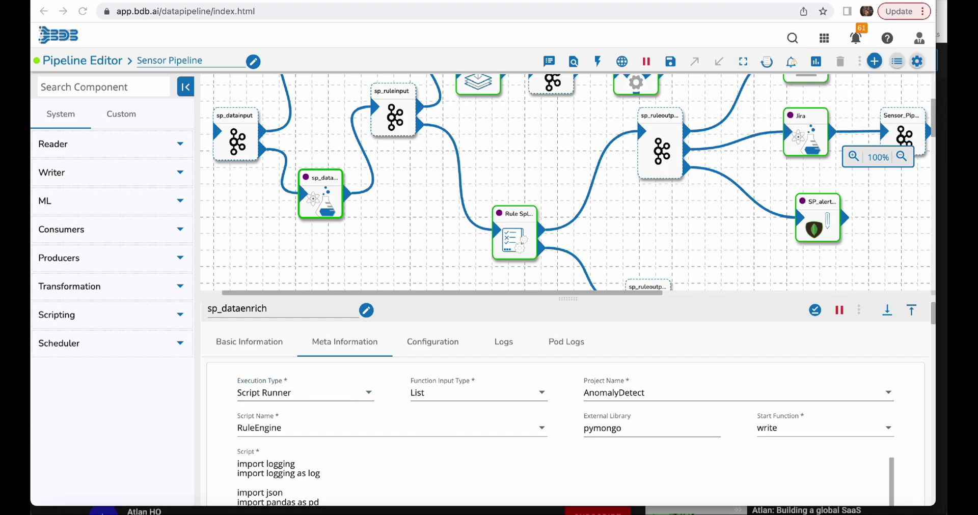
{"action": "scroll", "coordinate": [581, 447], "scroll_direction": "down", "scroll_amount": 5}
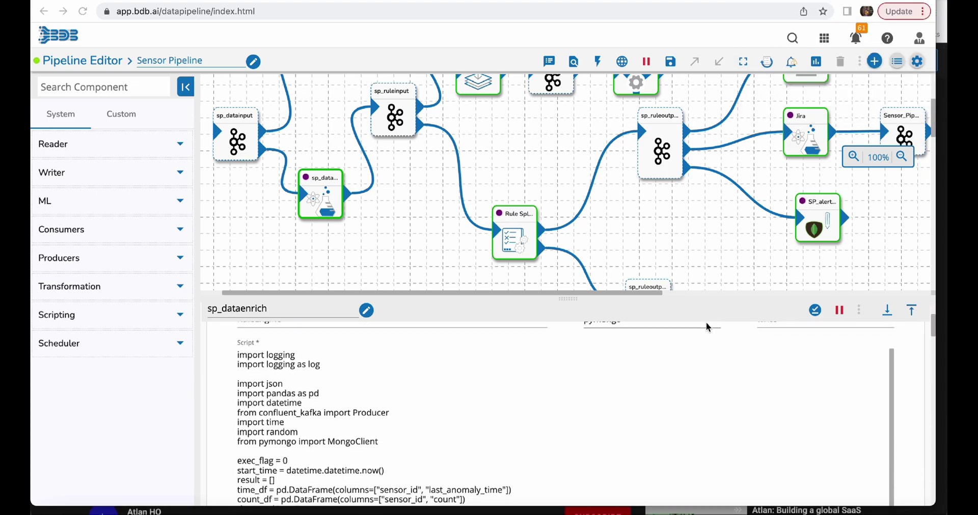
{"action": "scroll", "coordinate": [579, 447], "scroll_direction": "down", "scroll_amount": 15}
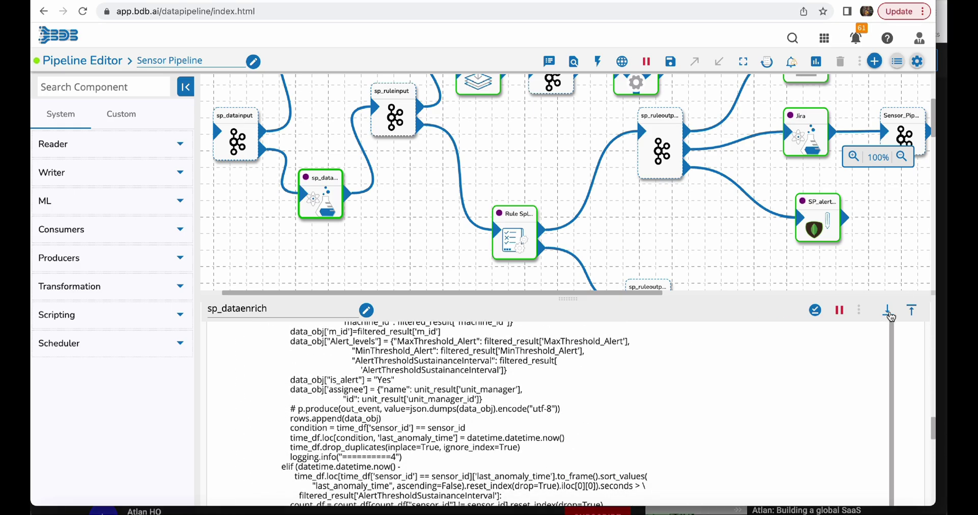
{"action": "left_click", "coordinate": [887, 310]}
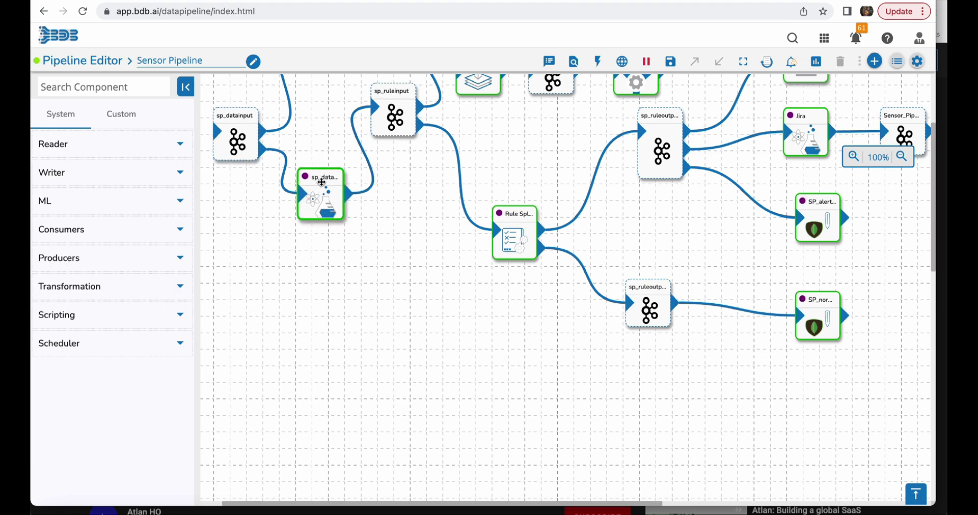
- Preview the sp_ruleinput event's data, examine the enriched records and their is_alert values, and collapse the preview
{"action": "left_click", "coordinate": [387, 115]}
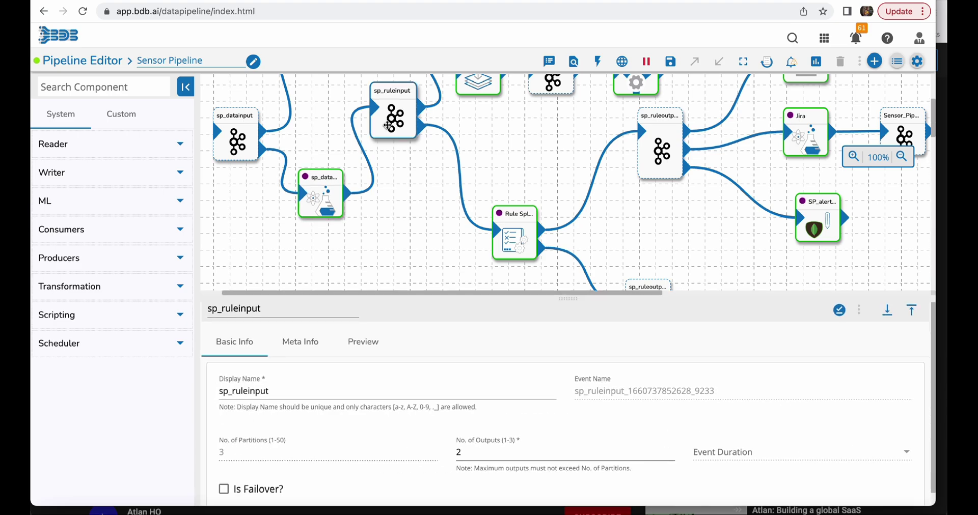
{"action": "left_click", "coordinate": [363, 342]}
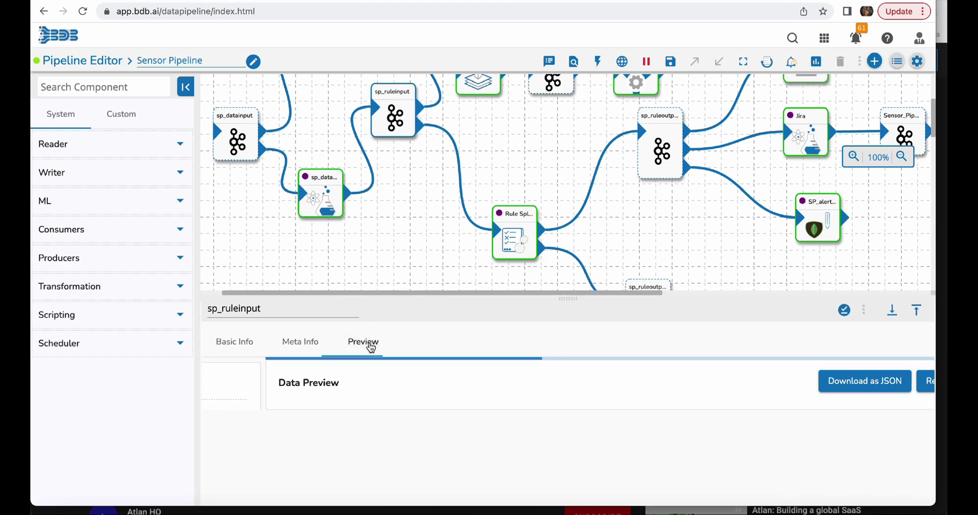
{"action": "scroll", "coordinate": [399, 419], "scroll_direction": "down", "scroll_amount": 2}
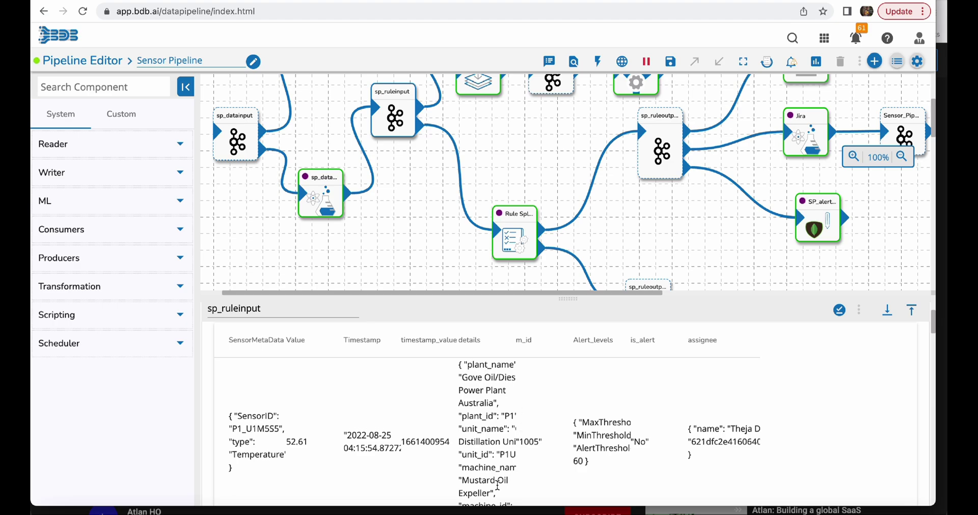
{"action": "scroll", "coordinate": [497, 486], "scroll_direction": "down", "scroll_amount": 1}
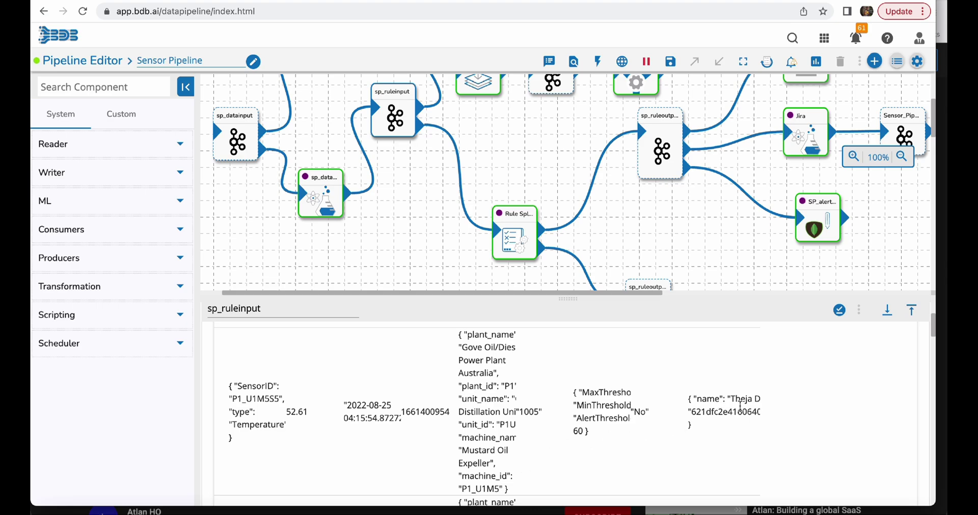
{"action": "scroll", "coordinate": [625, 394], "scroll_direction": "up", "scroll_amount": 1}
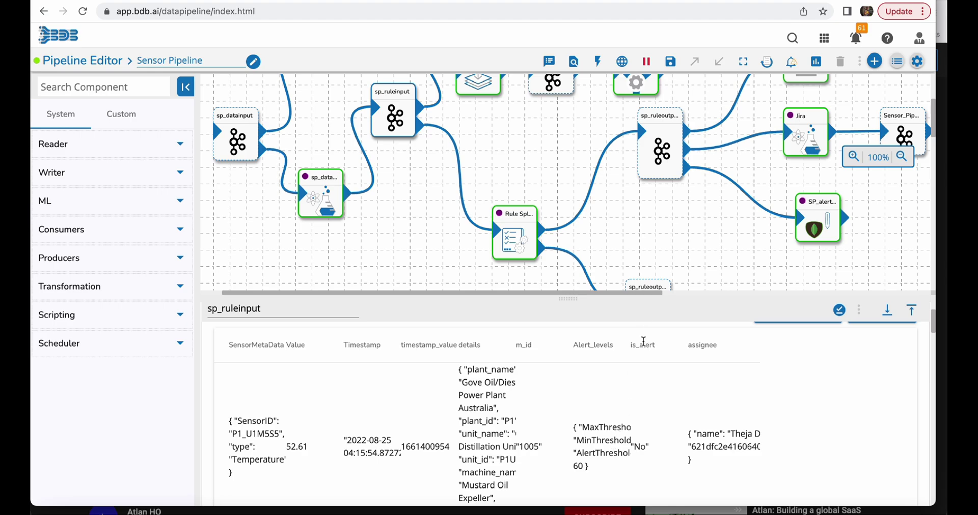
{"action": "double_click", "coordinate": [639, 446]}
{"action": "scroll", "coordinate": [644, 450], "scroll_direction": "down", "scroll_amount": 3}
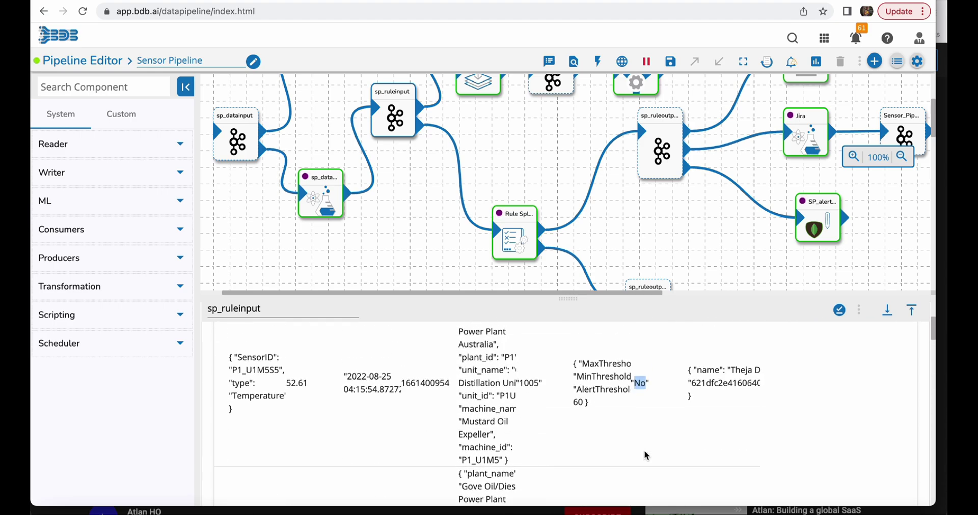
{"action": "scroll", "coordinate": [657, 432], "scroll_direction": "up", "scroll_amount": 5}
{"action": "left_click", "coordinate": [887, 310]}
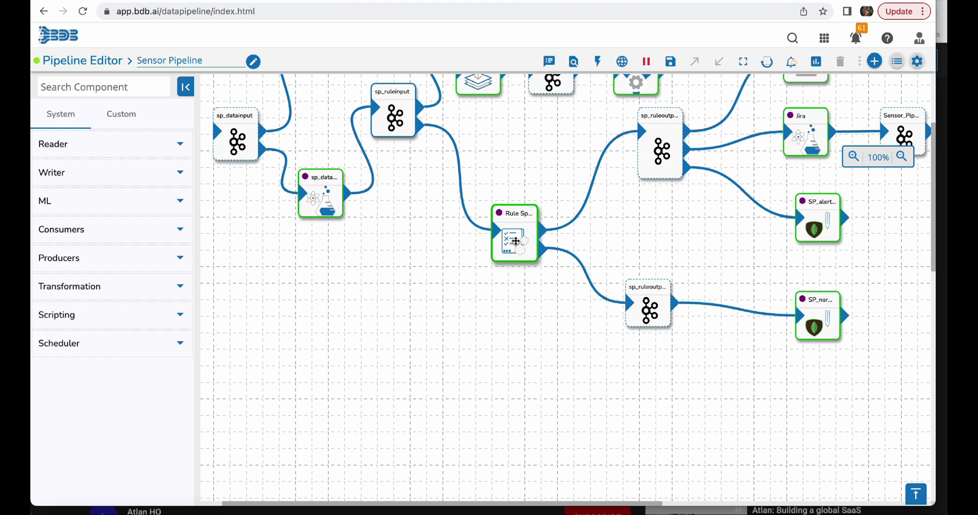
- Review the Rule Splitter's is_alert conditions for the sp_ruleoutput and sp_ruleoutput2 events and collapse its settings
{"action": "left_click", "coordinate": [516, 242]}
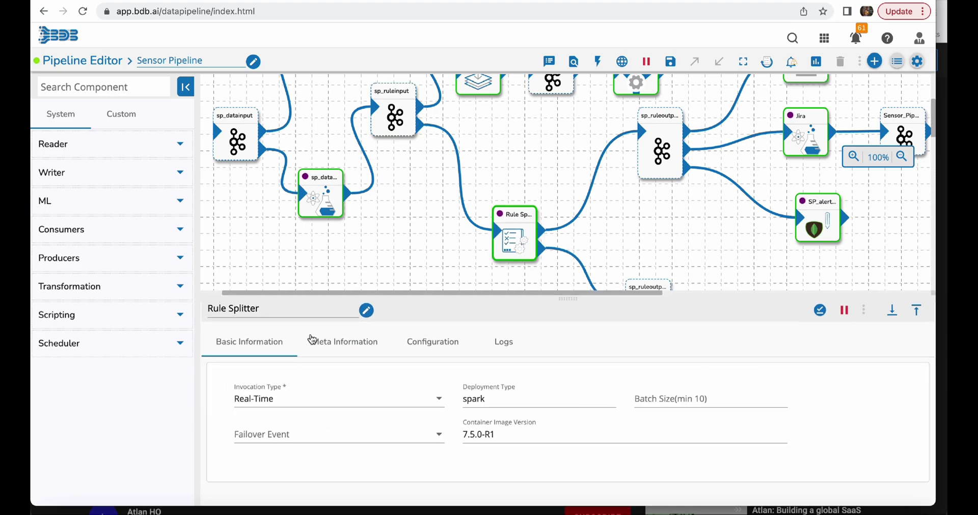
{"action": "left_click", "coordinate": [345, 348]}
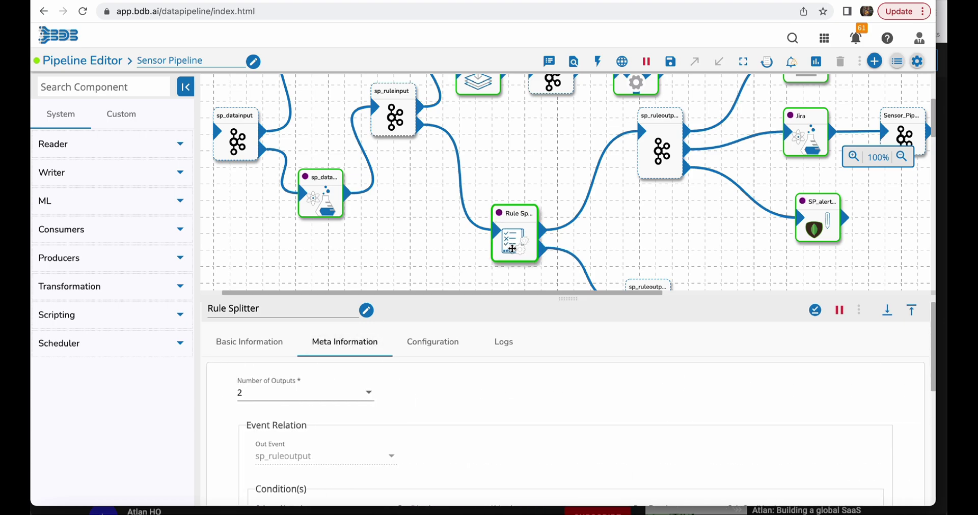
{"action": "scroll", "coordinate": [388, 365], "scroll_direction": "down", "scroll_amount": 2}
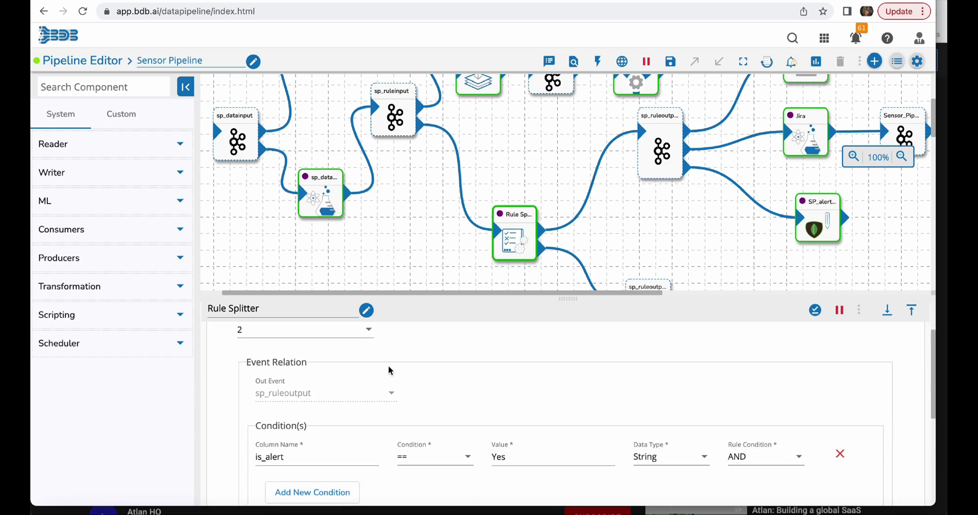
{"action": "scroll", "coordinate": [446, 357], "scroll_direction": "down", "scroll_amount": 2}
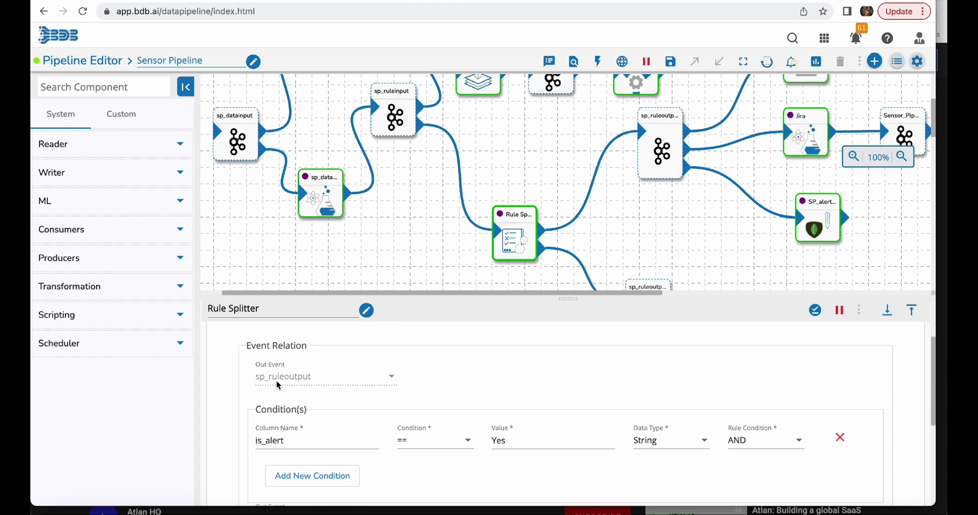
{"action": "scroll", "coordinate": [415, 392], "scroll_direction": "down", "scroll_amount": 5}
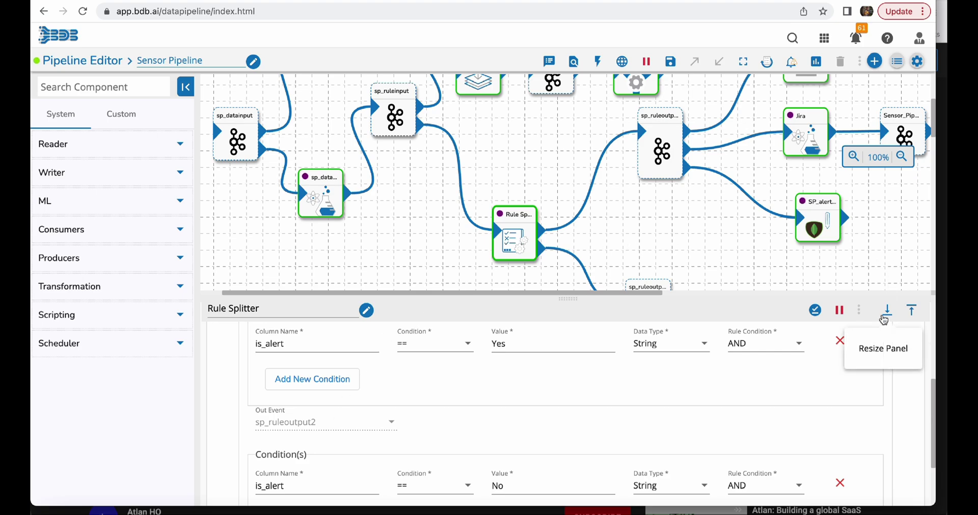
{"action": "left_click", "coordinate": [886, 310]}
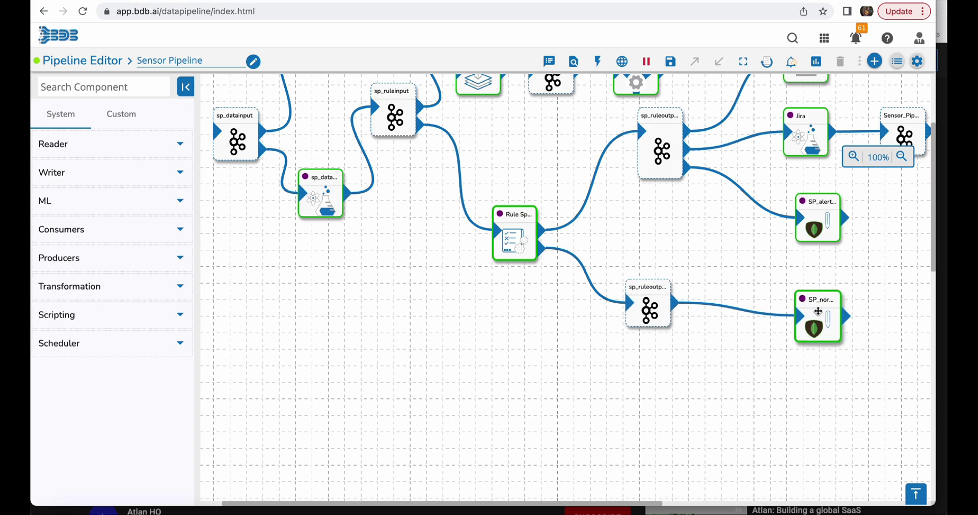
- View the EventGrid Producer's topic connection fields and basic information, and return to the full pipeline canvas
{"action": "scroll", "coordinate": [818, 311], "scroll_direction": "up", "scroll_amount": 3}
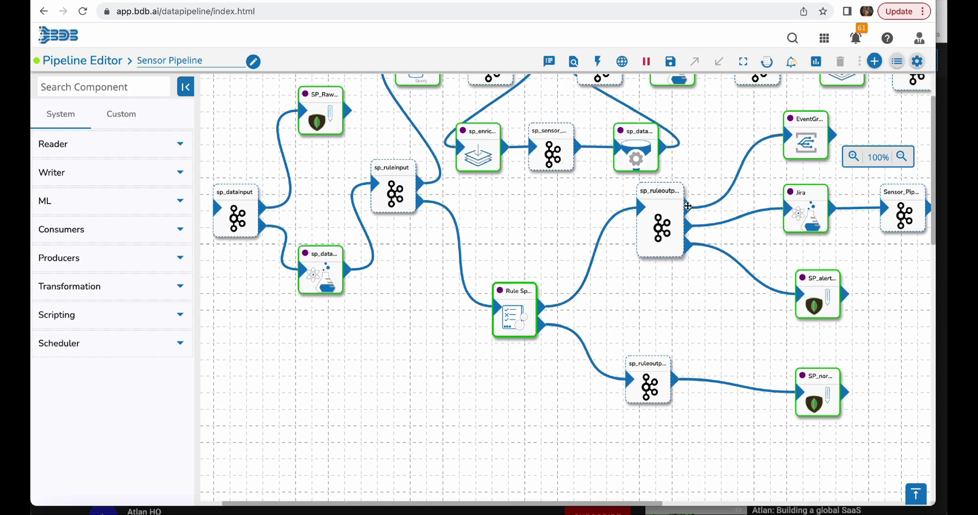
{"action": "left_click", "coordinate": [810, 134]}
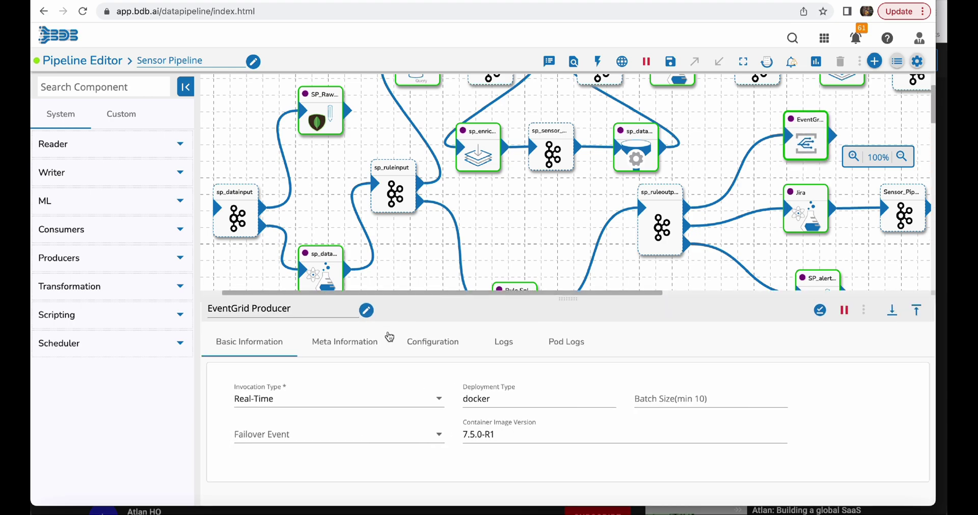
{"action": "left_click", "coordinate": [346, 343]}
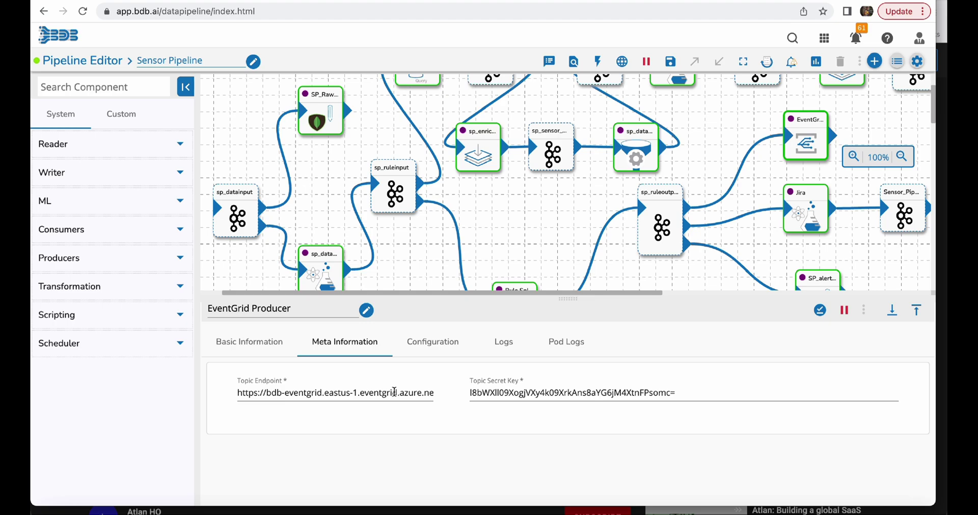
{"action": "left_click", "coordinate": [258, 349]}
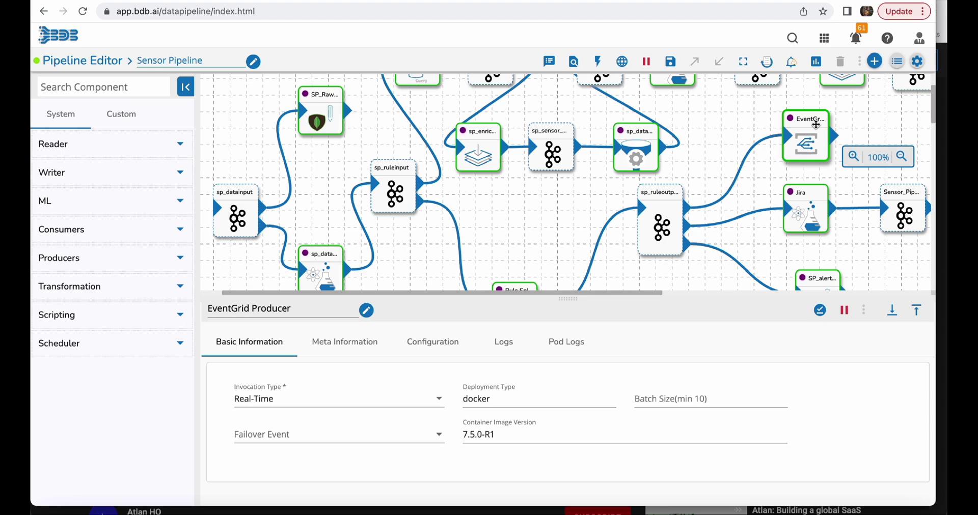
{"action": "left_click", "coordinate": [661, 229]}
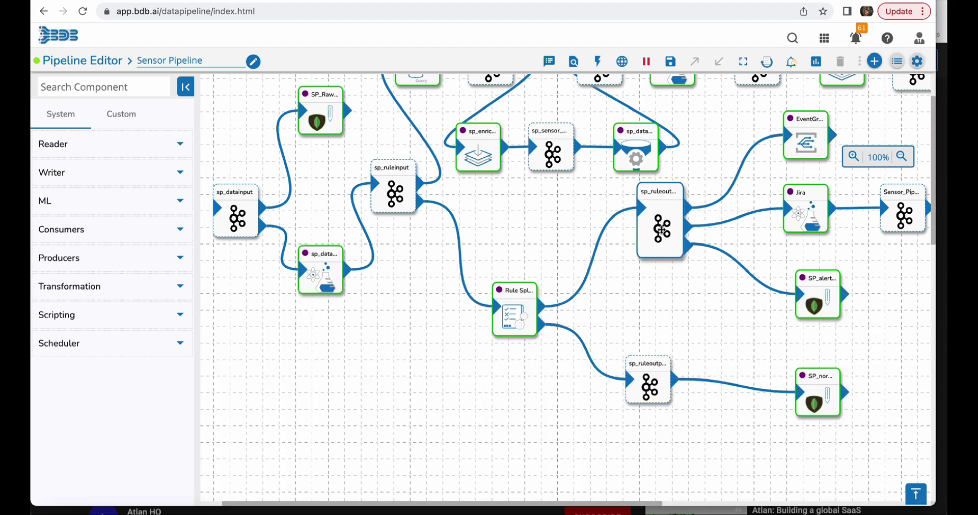
- View the Jira component's basic information and open the Jira_ticket_creation notebook in the AnomalyDetect project
{"action": "left_click", "coordinate": [805, 211]}
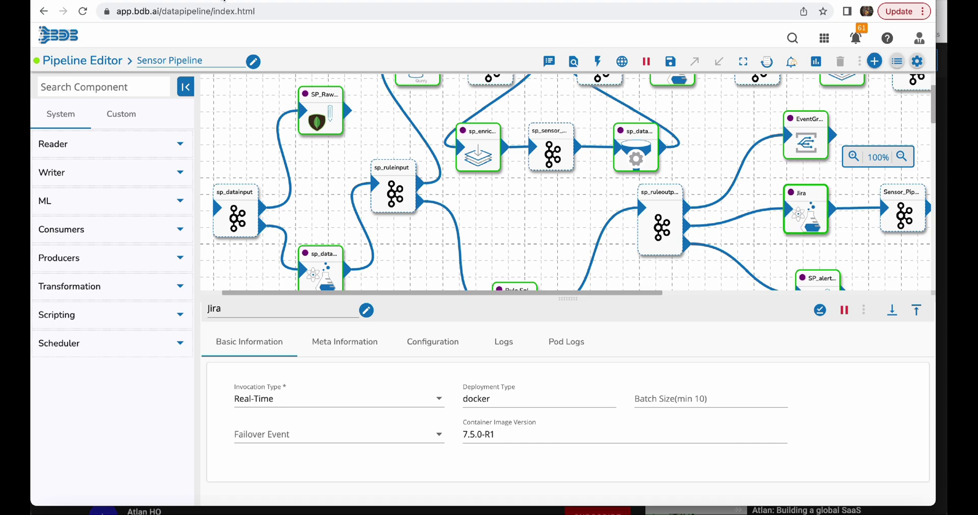
{"action": "left_click", "coordinate": [224, 0]}
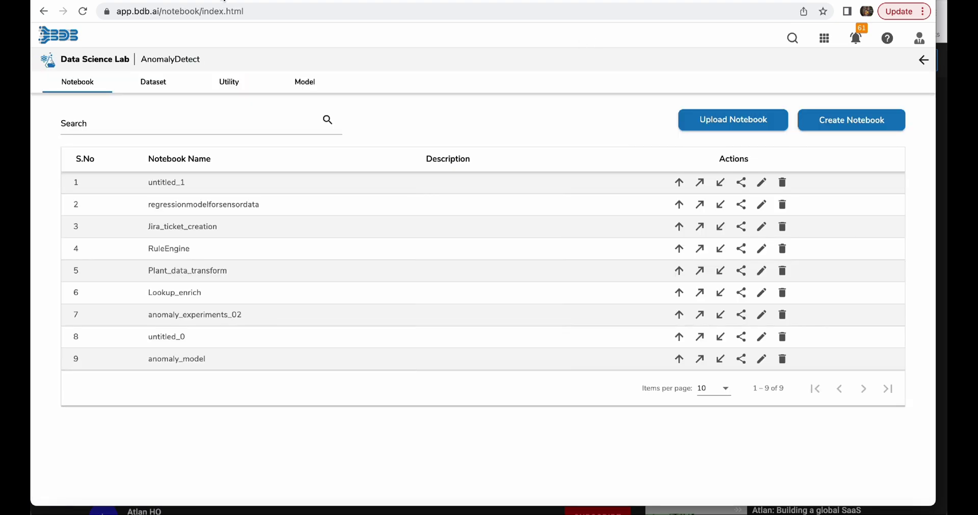
{"action": "left_click", "coordinate": [195, 231]}
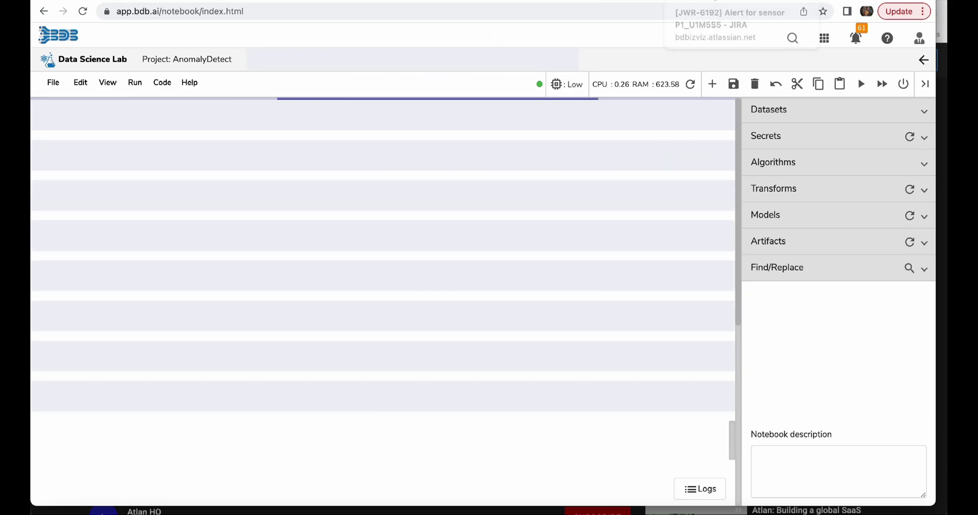
- Switch to Jira, browse the Jira Writeback RnD project's issues, view the newest P1_U1M5S5 sensor alert, and return to the Jira_ticket_creation notebook
{"action": "left_click", "coordinate": [728, 1]}
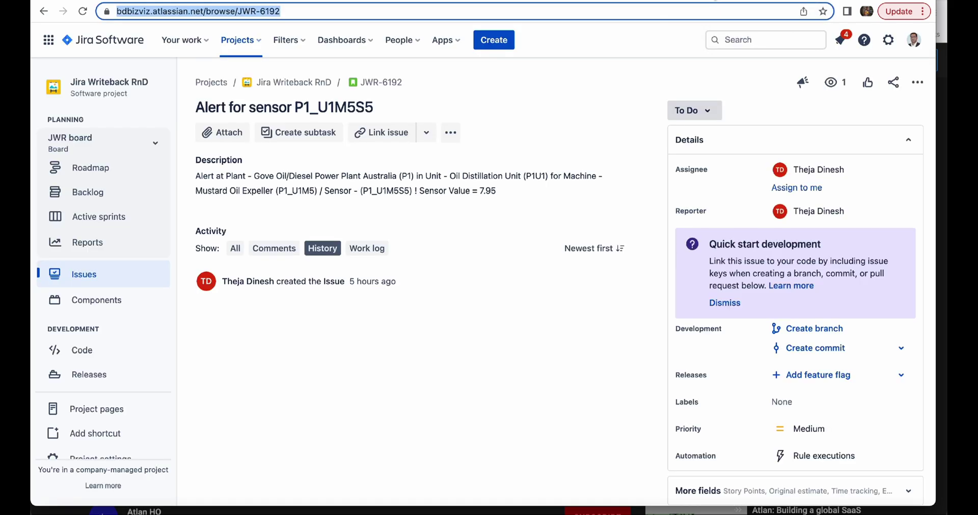
{"action": "left_click", "coordinate": [285, 82]}
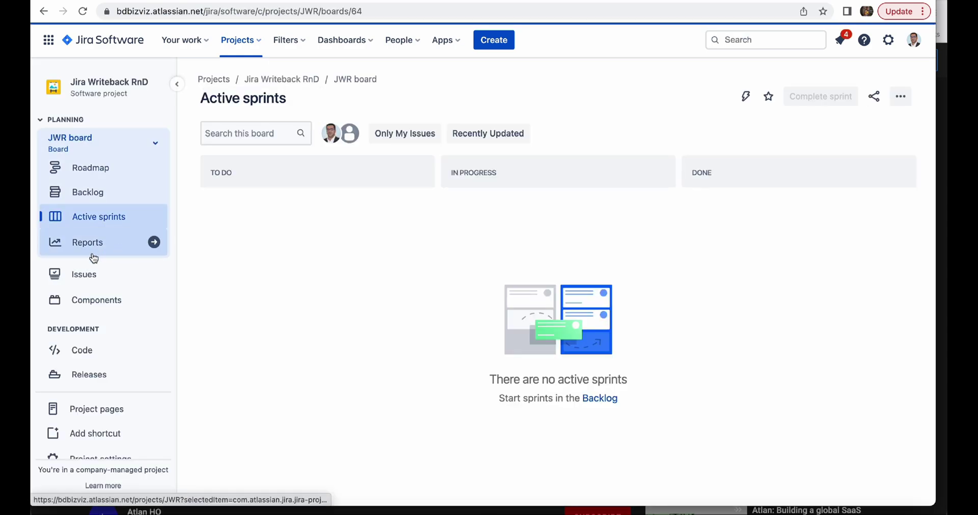
{"action": "left_click", "coordinate": [88, 283]}
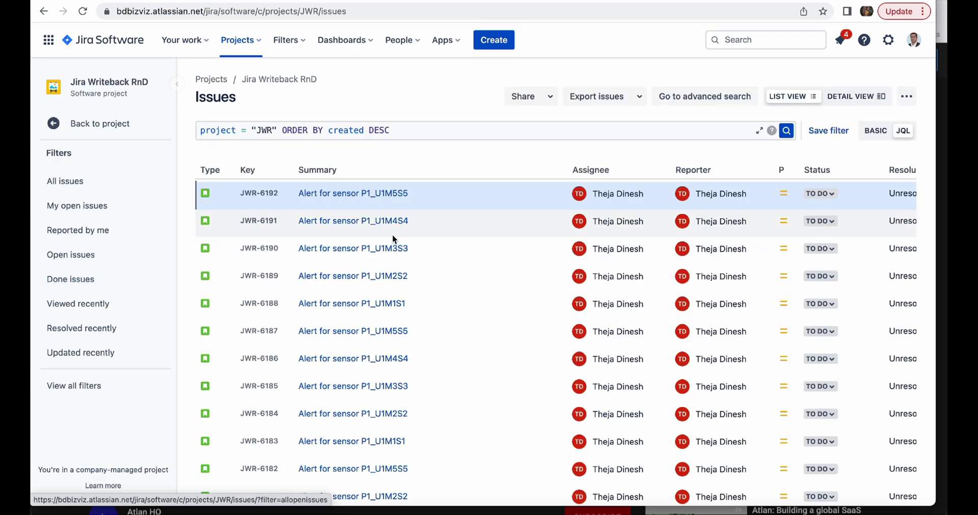
{"action": "left_click", "coordinate": [356, 195]}
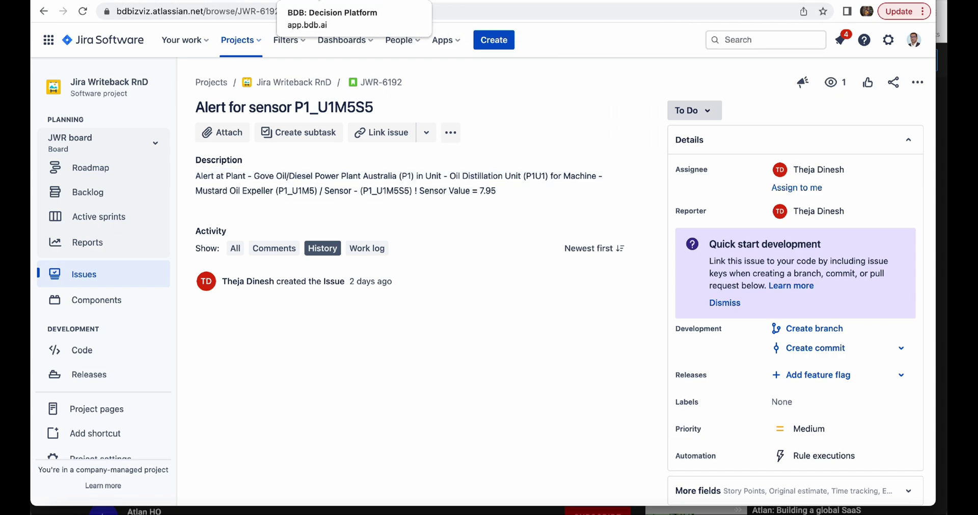
{"action": "left_click", "coordinate": [300, 1]}
{"action": "left_click", "coordinate": [224, 1]}
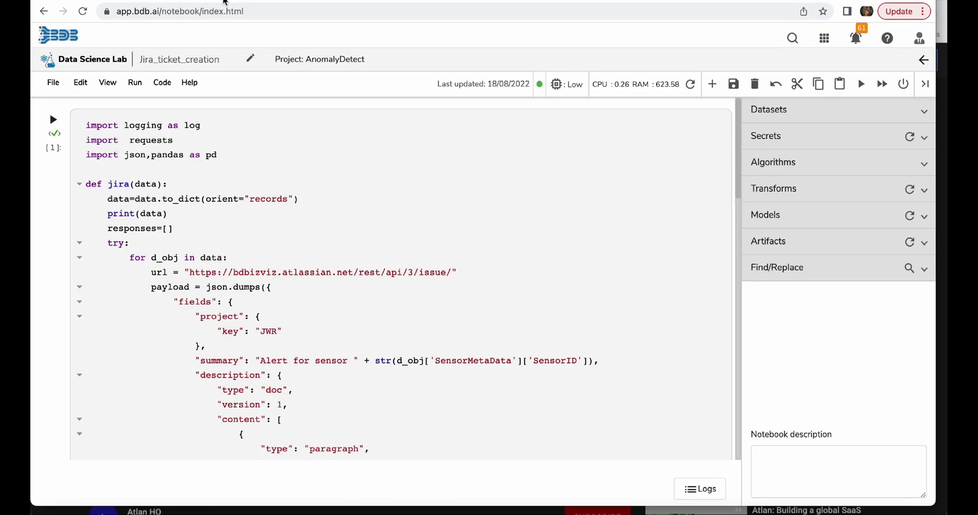
- Read through the jira function and its test cells in the Jira_ticket_creation notebook, and return to the Sensor Pipeline
{"action": "scroll", "coordinate": [453, 340], "scroll_direction": "down", "scroll_amount": 10}
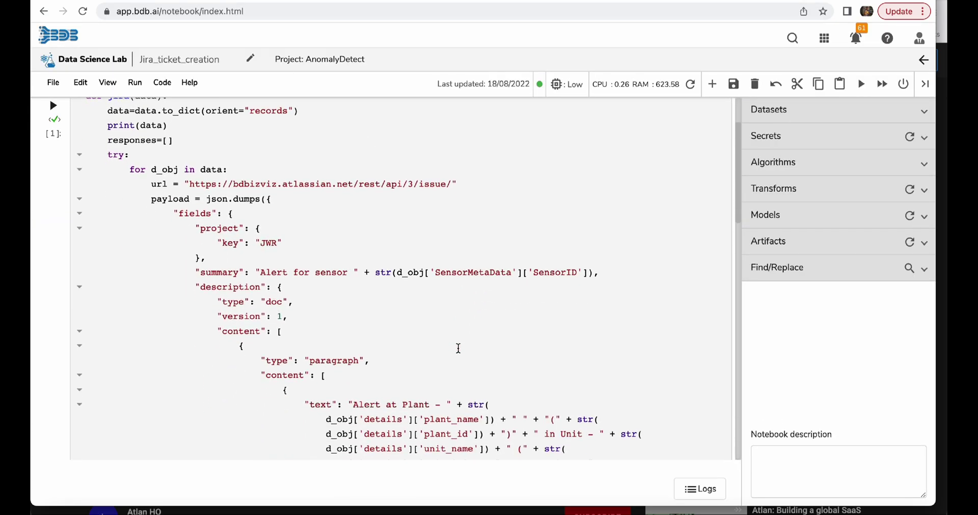
{"action": "scroll", "coordinate": [458, 348], "scroll_direction": "down", "scroll_amount": 5}
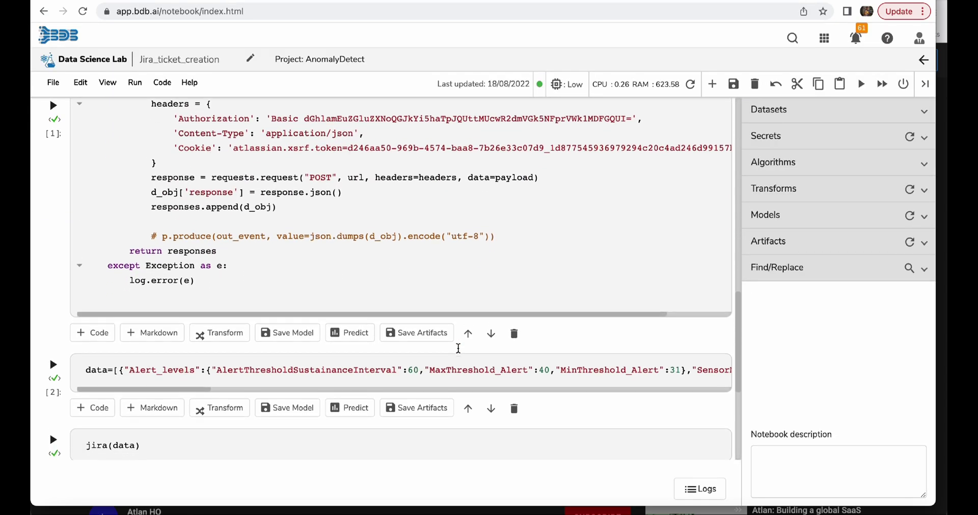
{"action": "left_click", "coordinate": [440, 4]}
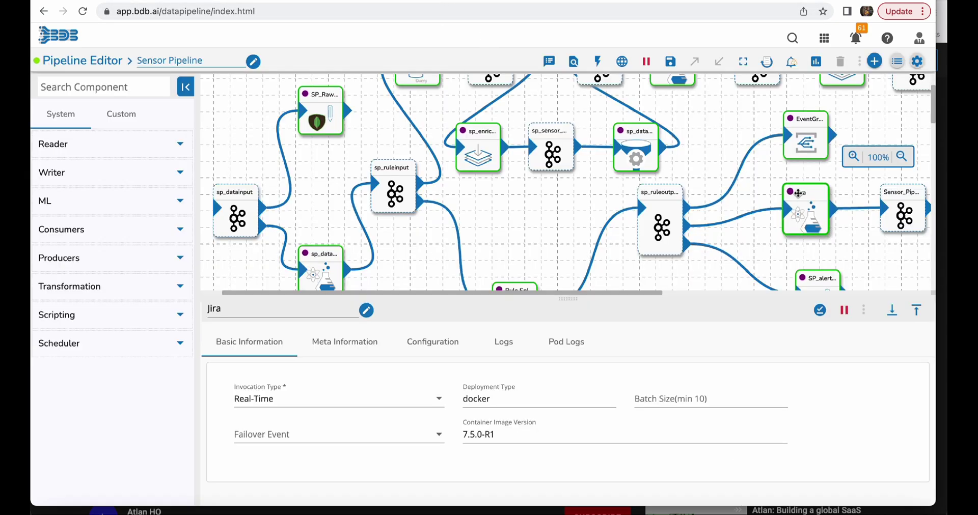
- Examine the branches leaving the sp_ruleoutput event on the canvas, including the Jira and SP_alert components
{"action": "scroll", "coordinate": [810, 191], "scroll_direction": "up", "scroll_amount": 2}
{"action": "scroll", "coordinate": [800, 193], "scroll_direction": "down", "scroll_amount": 2}
{"action": "scroll", "coordinate": [799, 192], "scroll_direction": "down", "scroll_amount": 2}
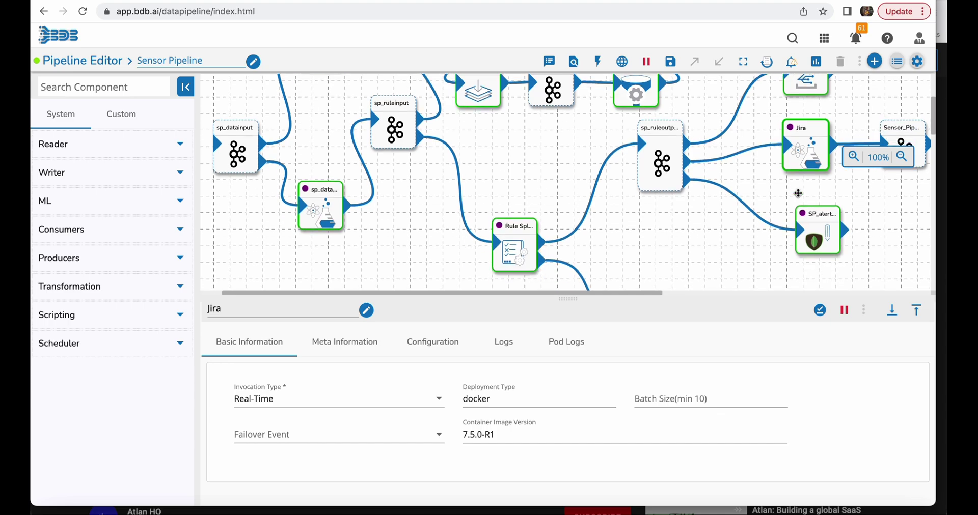
{"action": "scroll", "coordinate": [807, 174], "scroll_direction": "up", "scroll_amount": 1}
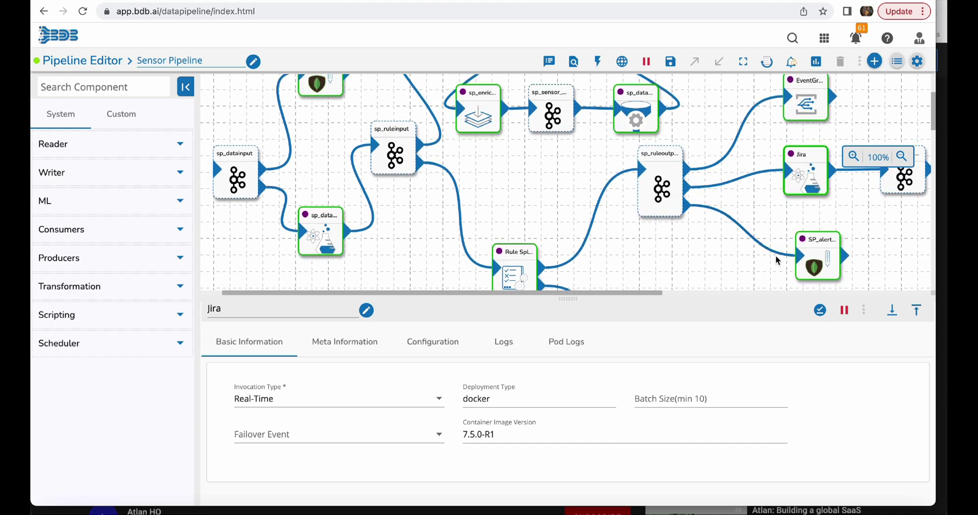
{"action": "scroll", "coordinate": [731, 204], "scroll_direction": "up", "scroll_amount": 1}
{"action": "scroll", "coordinate": [731, 206], "scroll_direction": "down", "scroll_amount": 2}
- View the SQL Component's meta information with its column selection query on table df
{"action": "scroll", "coordinate": [731, 205], "scroll_direction": "up", "scroll_amount": 3}
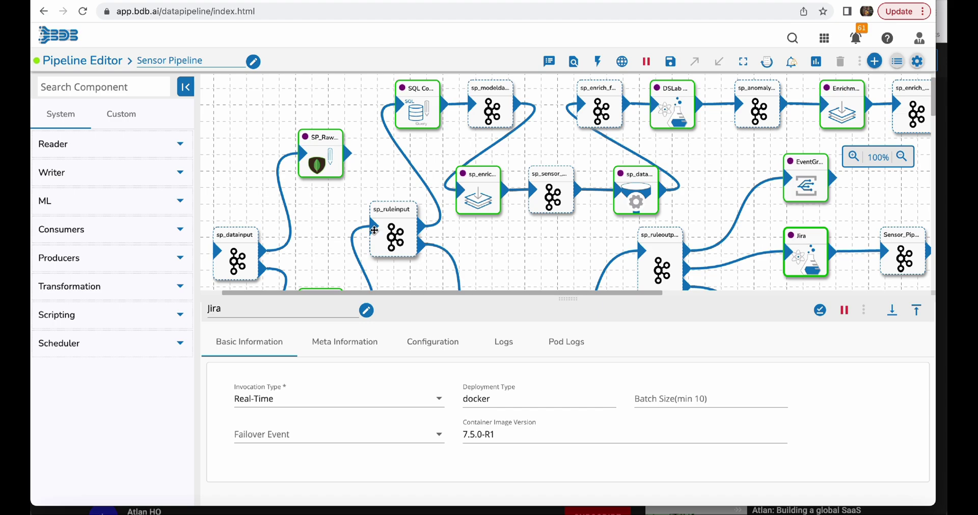
{"action": "left_click", "coordinate": [421, 98]}
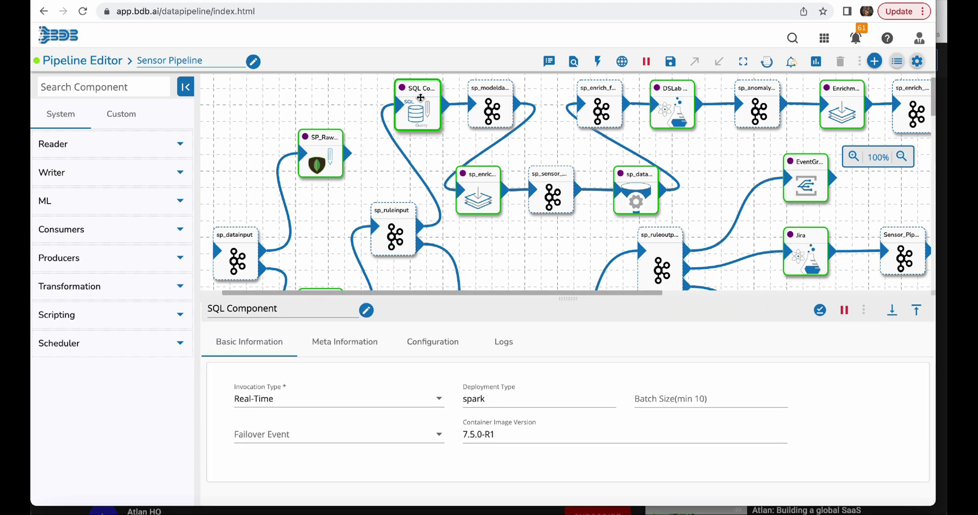
{"action": "left_click", "coordinate": [336, 347]}
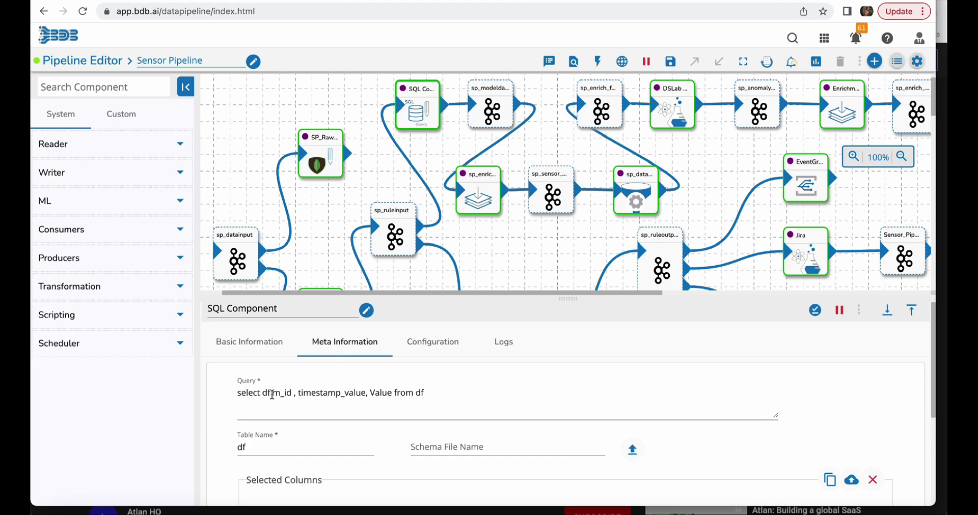
- View the sp_modeldata_input event's meta info and preview its data
{"action": "left_click", "coordinate": [485, 104]}
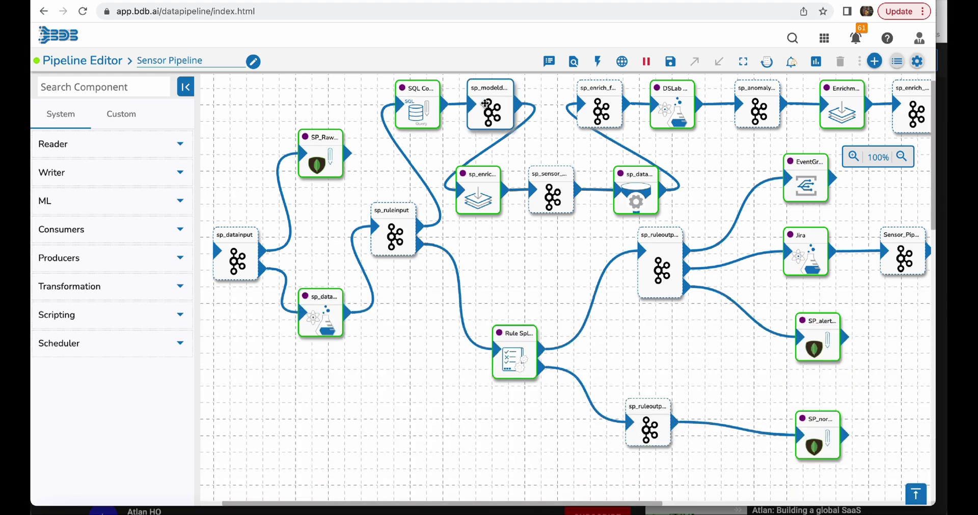
{"action": "left_click", "coordinate": [309, 346]}
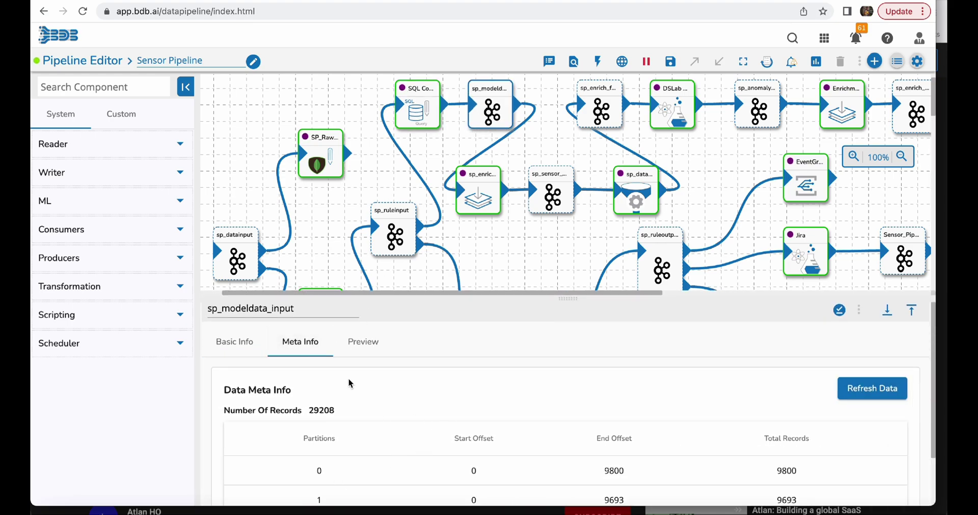
{"action": "left_click", "coordinate": [359, 342]}
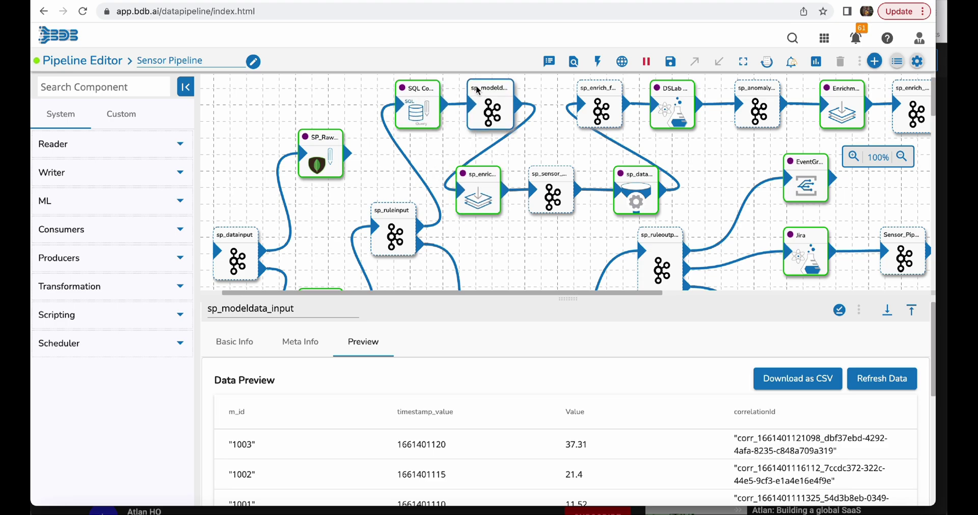
- Review the sp_enrich_for_ml component's MongoDB connection and threshold query, and check its condition options, keeping Remove selected
{"action": "left_click", "coordinate": [474, 200]}
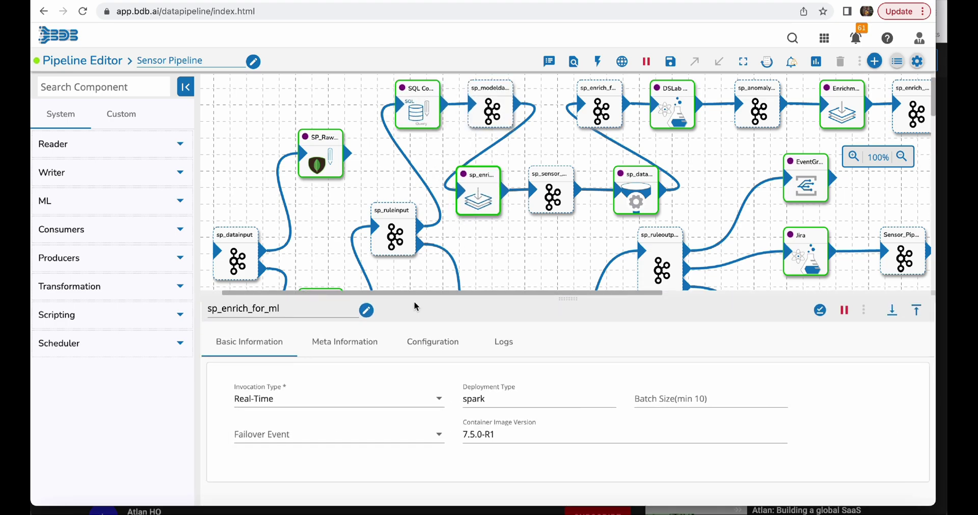
{"action": "left_click", "coordinate": [355, 345]}
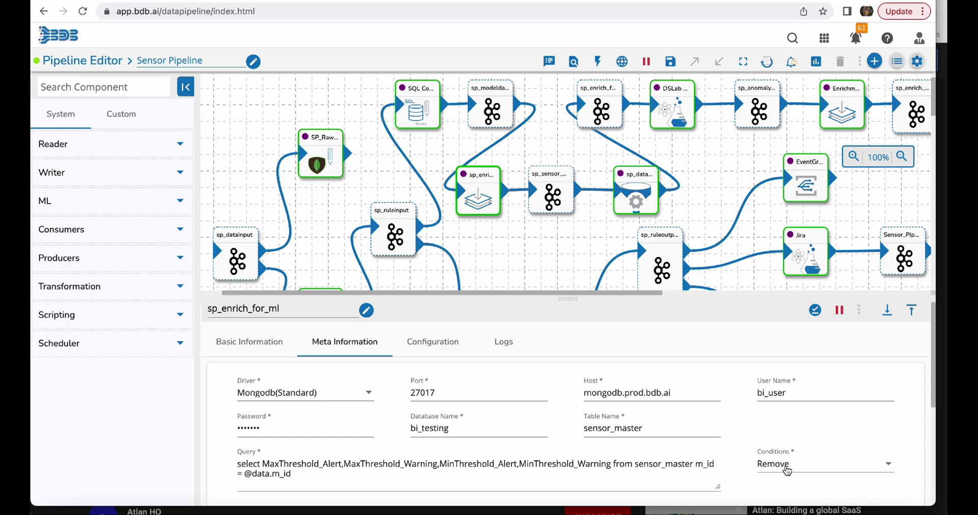
{"action": "left_click", "coordinate": [787, 470]}
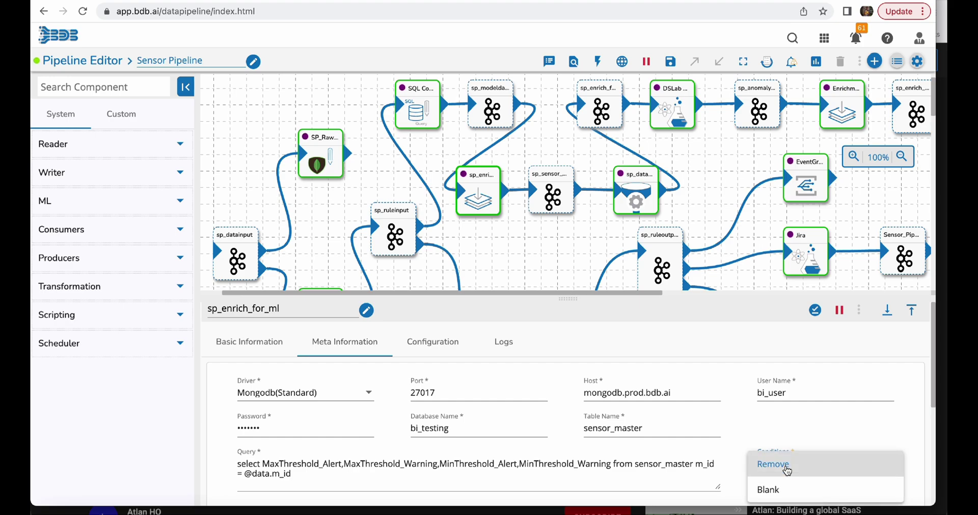
{"action": "left_click", "coordinate": [786, 470]}
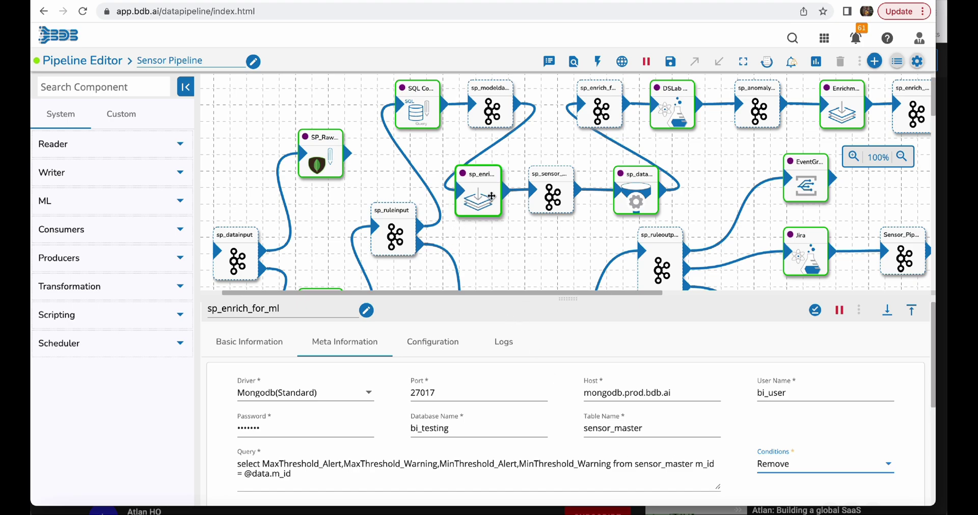
- Preview the sp_sensor_warning_prep event's data and view the sp_data_trans_ml component's basic information
{"action": "left_click", "coordinate": [553, 194]}
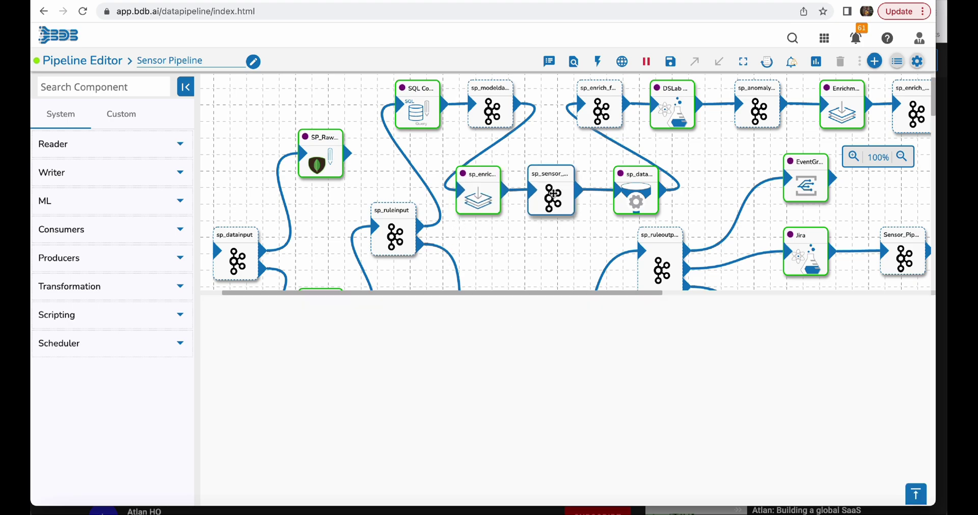
{"action": "left_click", "coordinate": [366, 343]}
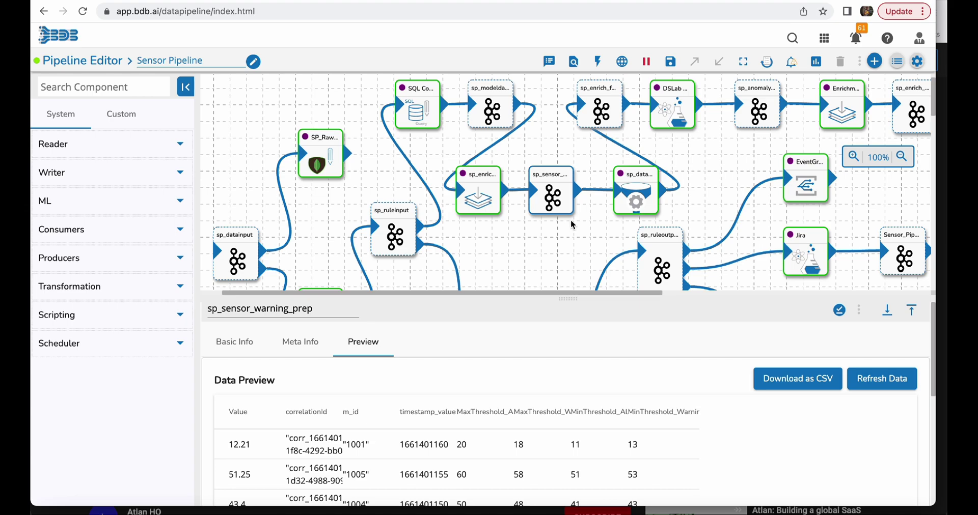
{"action": "left_click", "coordinate": [629, 194]}
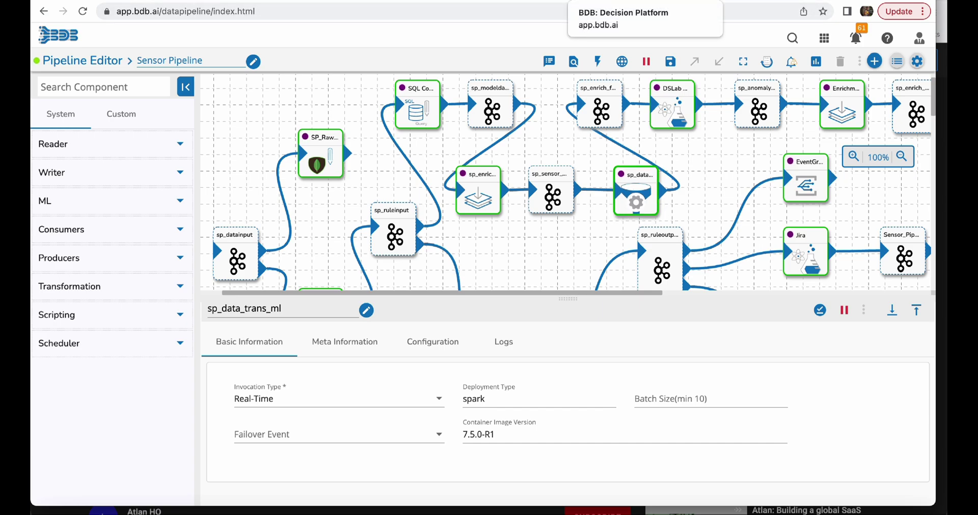
- Switch to Data Preparation and open the Sensor PipelinewithThreshold dataset for exploration
{"action": "left_click", "coordinate": [611, 1]}
{"action": "left_click", "coordinate": [534, 0]}
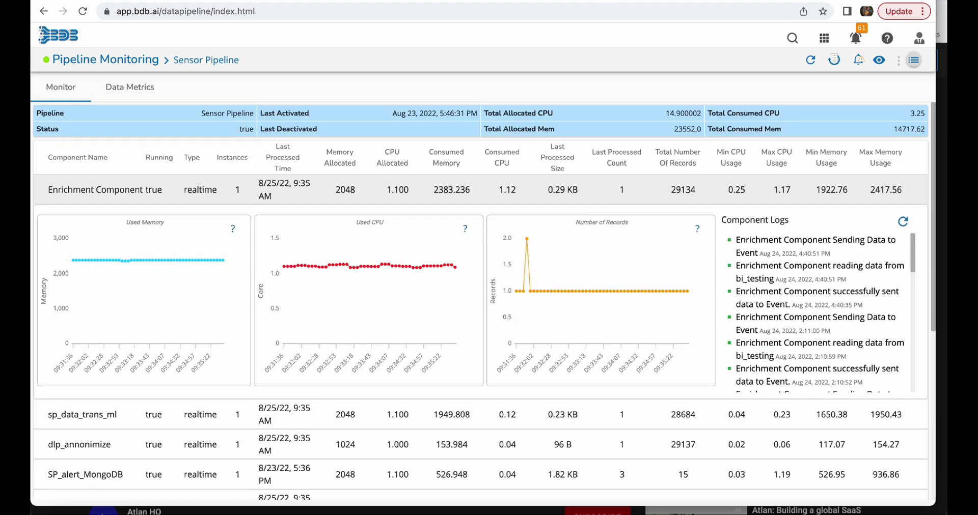
{"action": "left_click", "coordinate": [619, 0]}
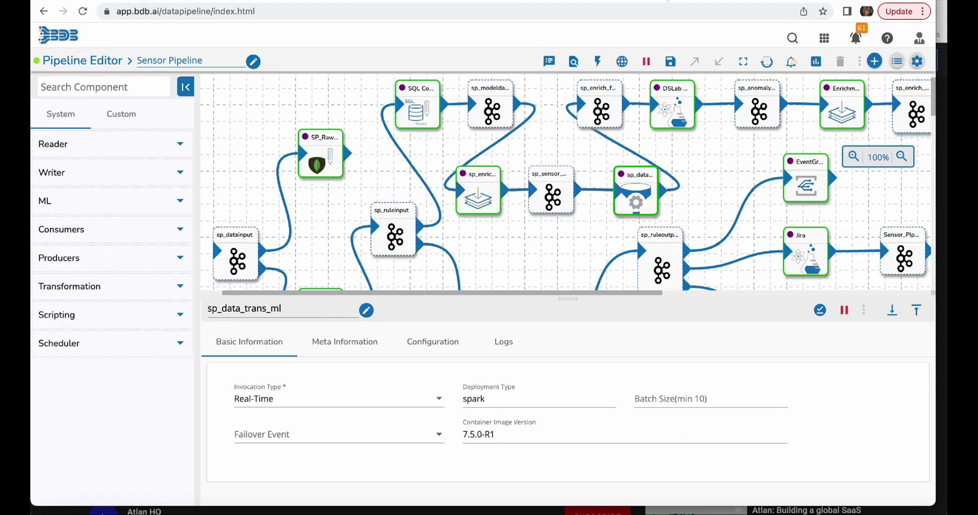
{"action": "left_click", "coordinate": [326, 1]}
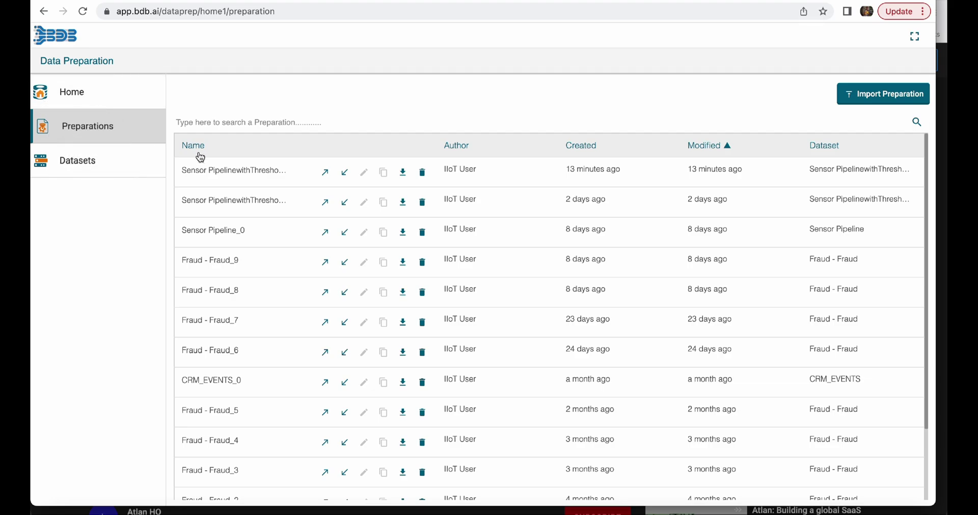
{"action": "left_click", "coordinate": [101, 163]}
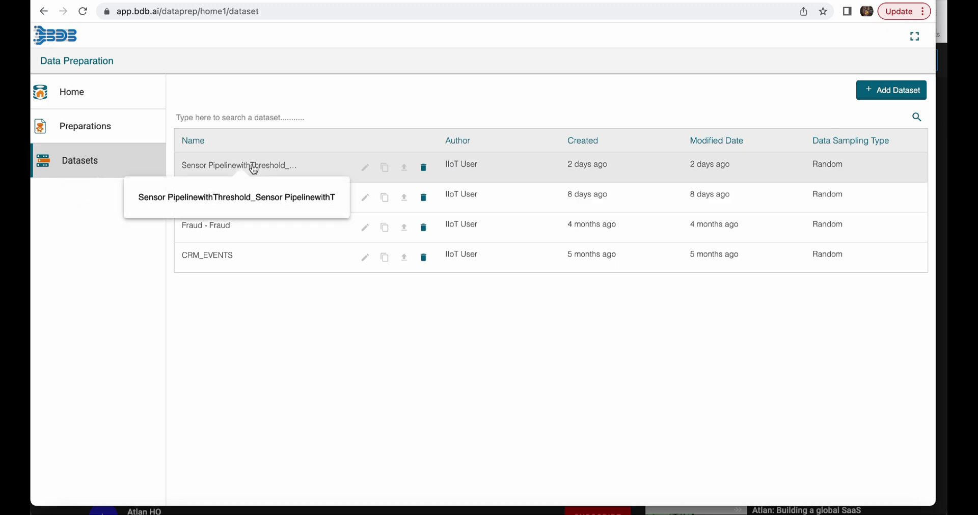
{"action": "left_click", "coordinate": [249, 169]}
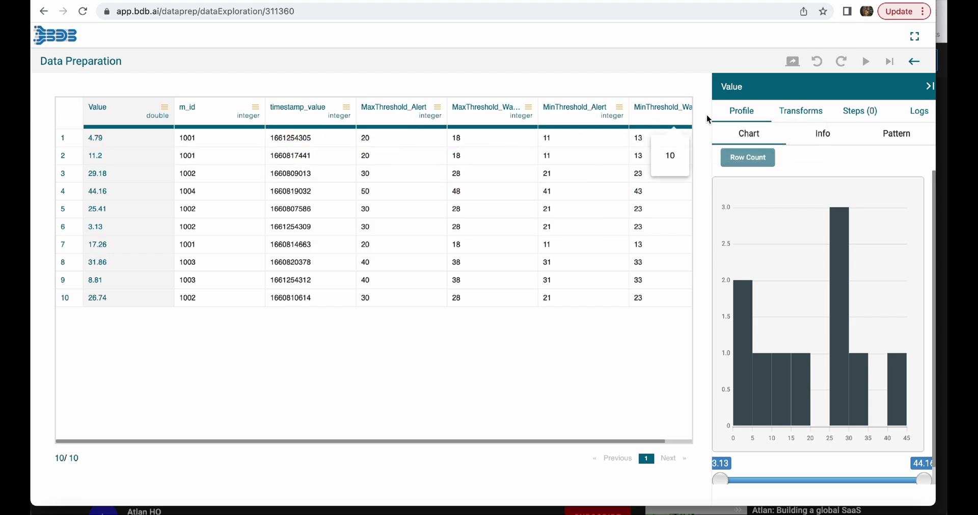
- Select the MaxThreshold_Alert column and browse the transforms available for it
{"action": "left_click", "coordinate": [389, 113]}
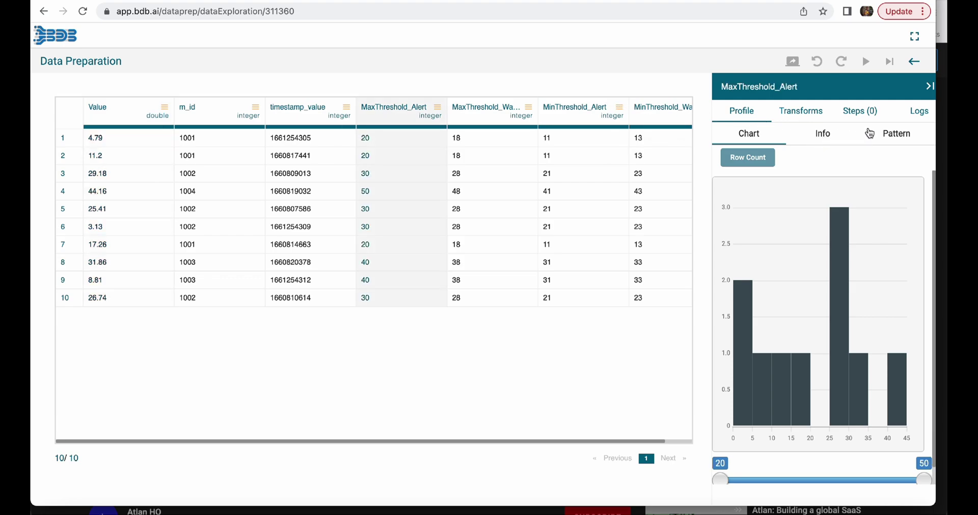
{"action": "left_click", "coordinate": [804, 113]}
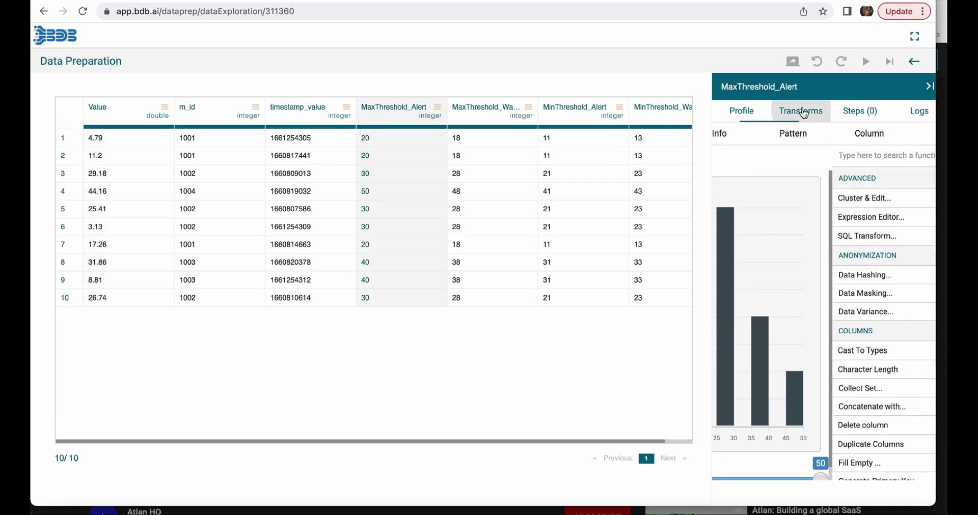
{"action": "scroll", "coordinate": [802, 358], "scroll_direction": "down", "scroll_amount": 4}
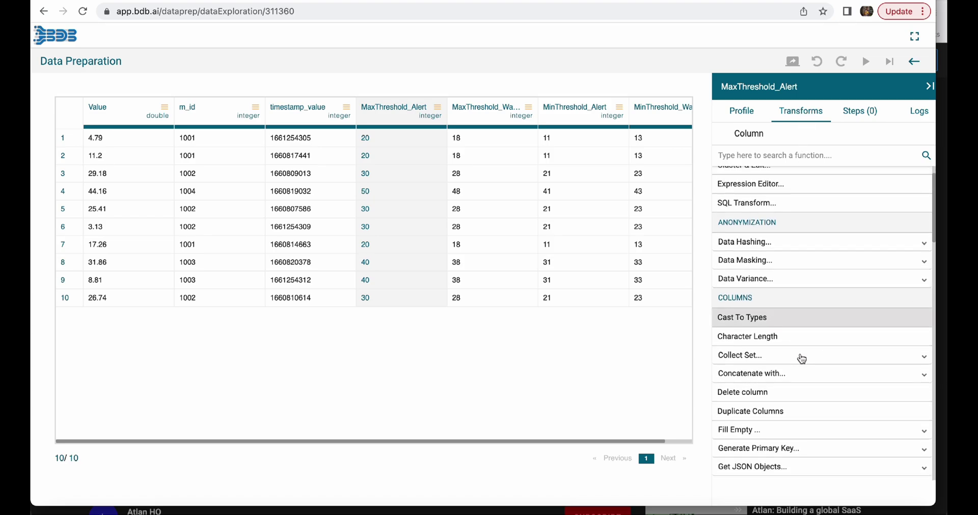
{"action": "scroll", "coordinate": [801, 358], "scroll_direction": "down", "scroll_amount": 5}
{"action": "scroll", "coordinate": [802, 358], "scroll_direction": "up", "scroll_amount": 8}
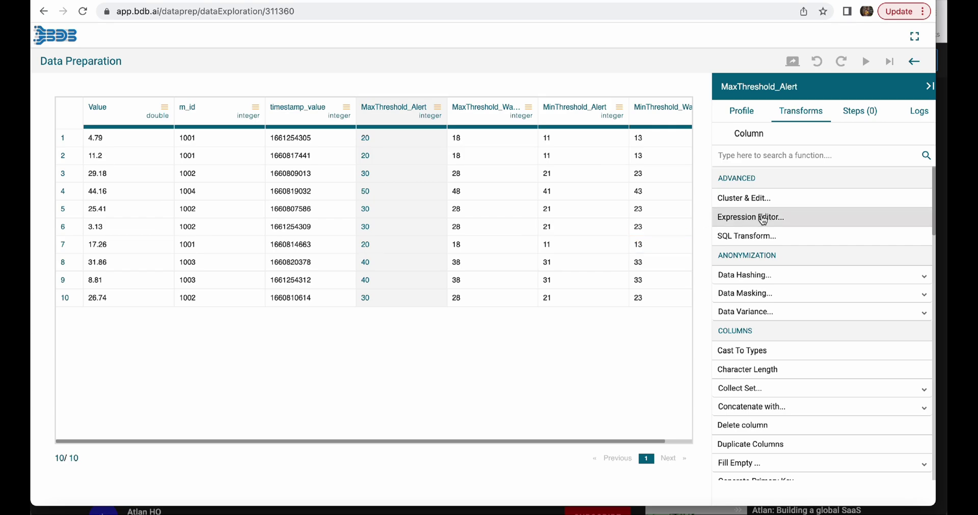
- Open the Expression Editor, insert the IF function, and replace expr1 with two empty bracketed conditions joined by OR
{"action": "left_click", "coordinate": [763, 219]}
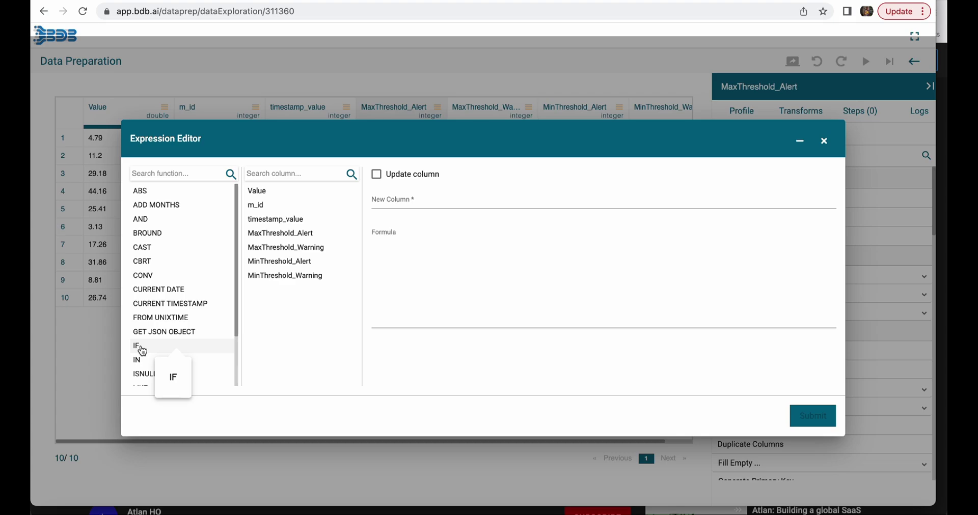
{"action": "double_click", "coordinate": [138, 346]}
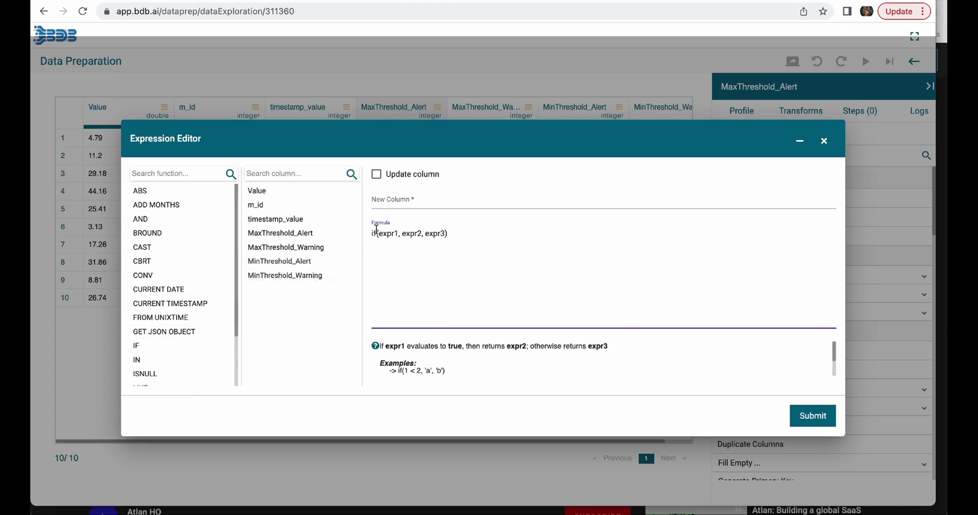
{"action": "double_click", "coordinate": [390, 233]}
{"action": "type", "text": "() OR ("}
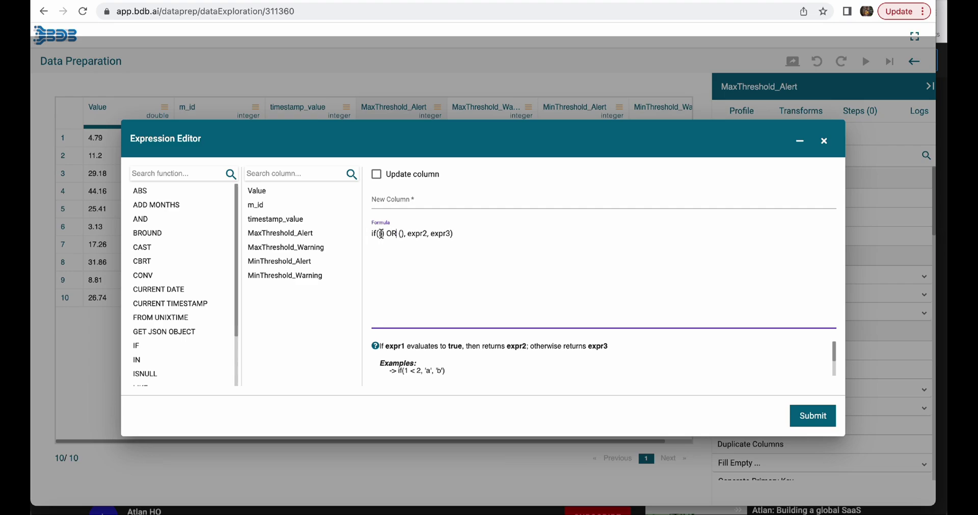
- Fill the formula's two OR conditions with Value < MinThreshold_Warning and Value > MaxThreshold_Warning
{"action": "left_click", "coordinate": [257, 191]}
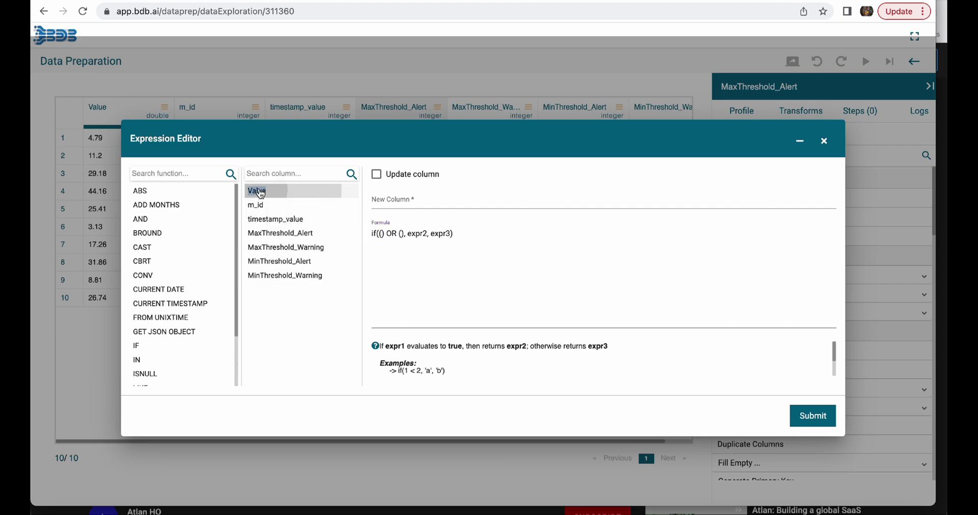
{"action": "type", "text": "<"}
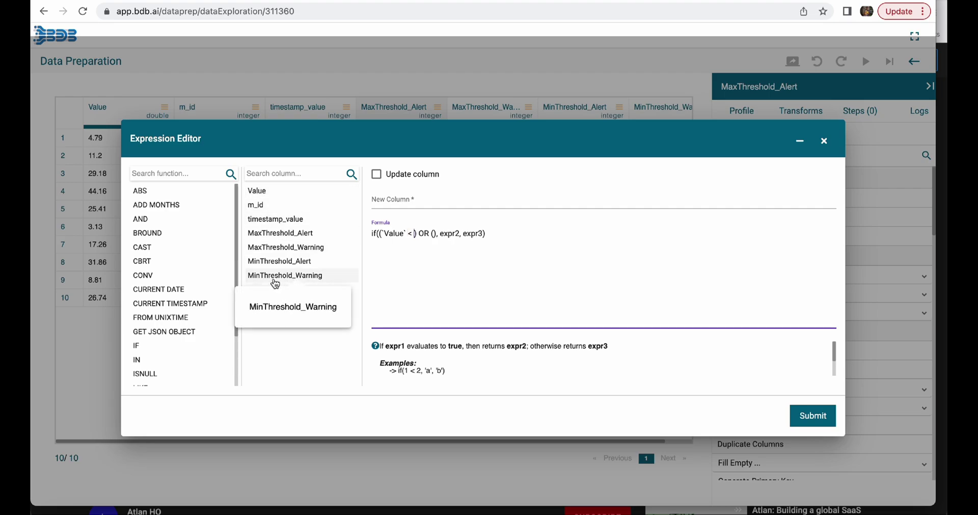
{"action": "left_click", "coordinate": [275, 275]}
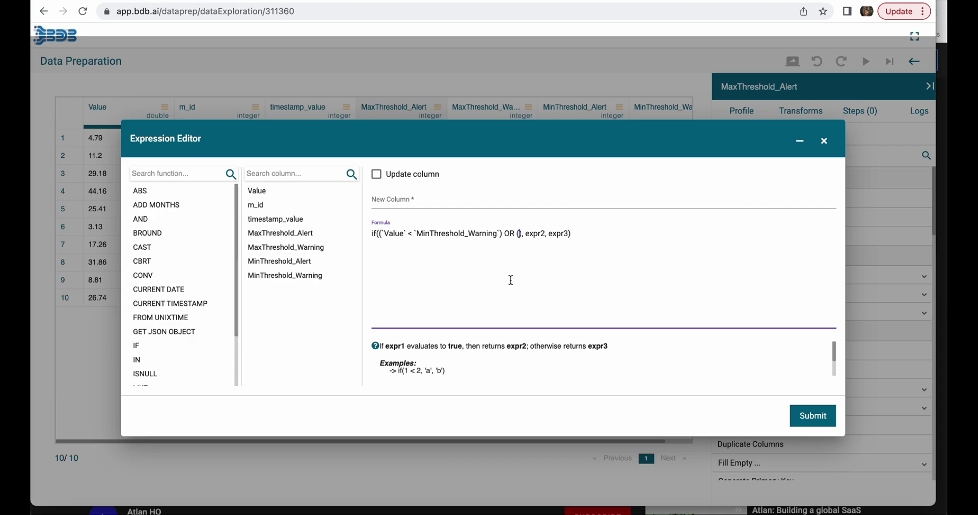
{"action": "left_click", "coordinate": [257, 192]}
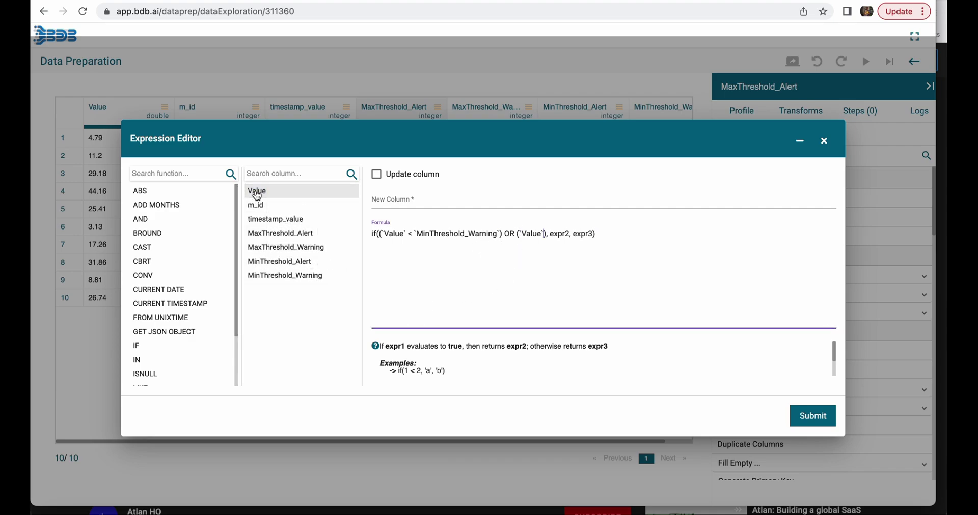
{"action": "type", "text": ">"}
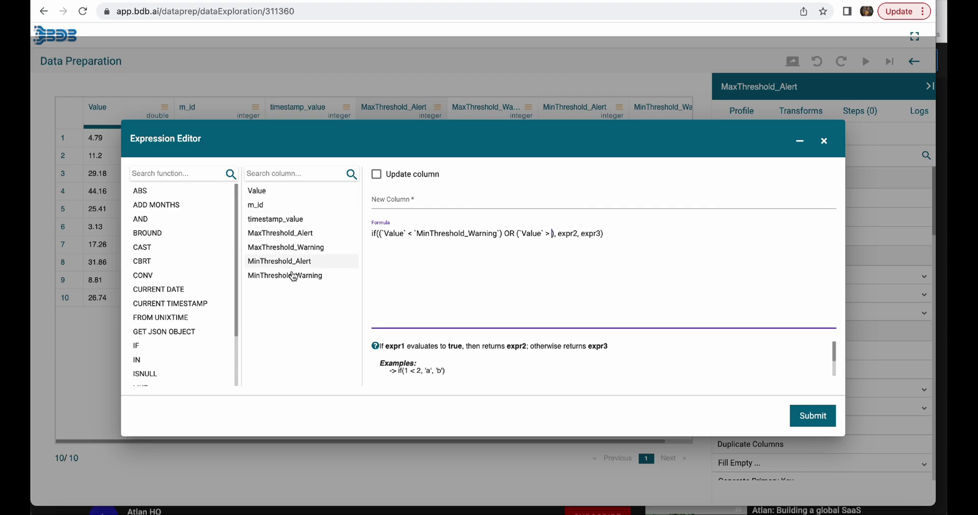
{"action": "left_click_drag", "start_coordinate": [300, 261], "coordinate": [302, 247]}
{"action": "left_click", "coordinate": [301, 247]}
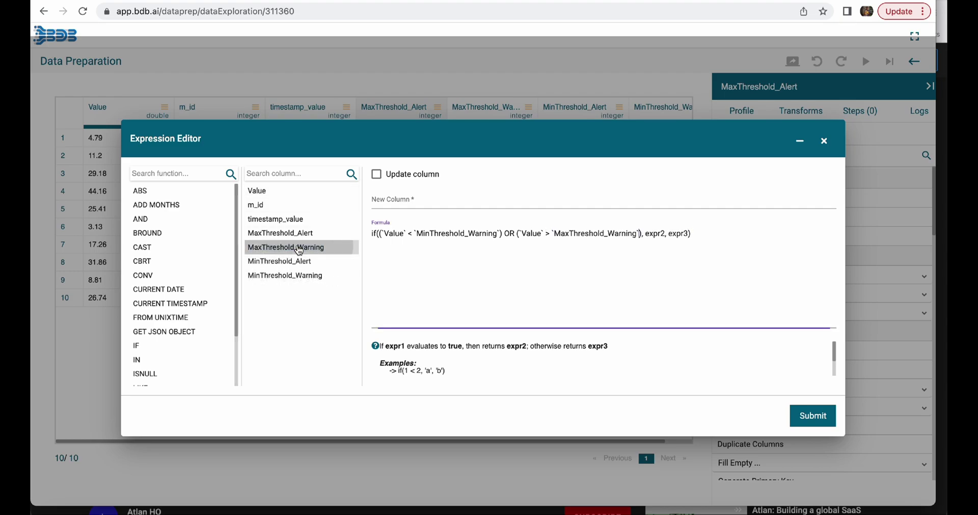
- Make the formula return 1 when true and 0 otherwise, name the new column Warning, and submit the expression
{"action": "double_click", "coordinate": [656, 232]}
{"action": "type", "text": "1"}
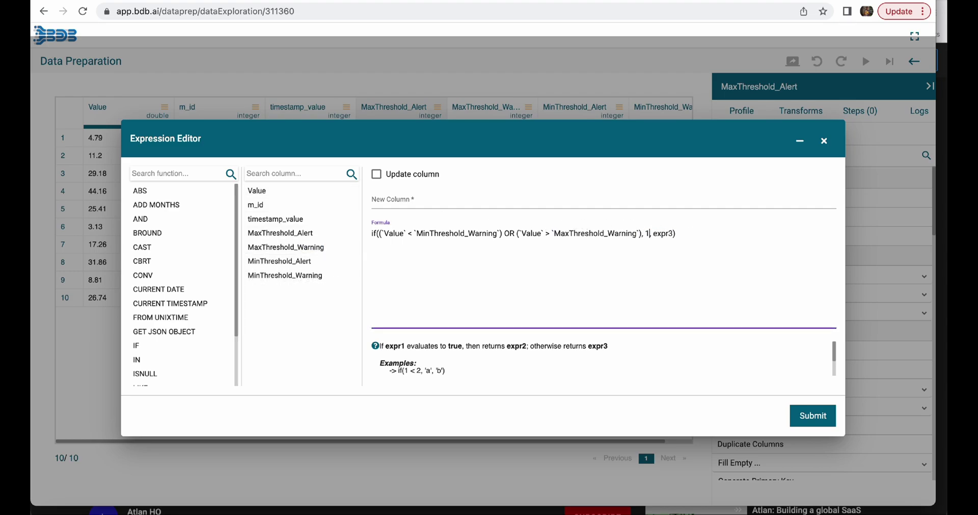
{"action": "double_click", "coordinate": [664, 234]}
{"action": "type", "text": "0"}
{"action": "left_click", "coordinate": [509, 196]}
{"action": "type", "text": "Warning"}
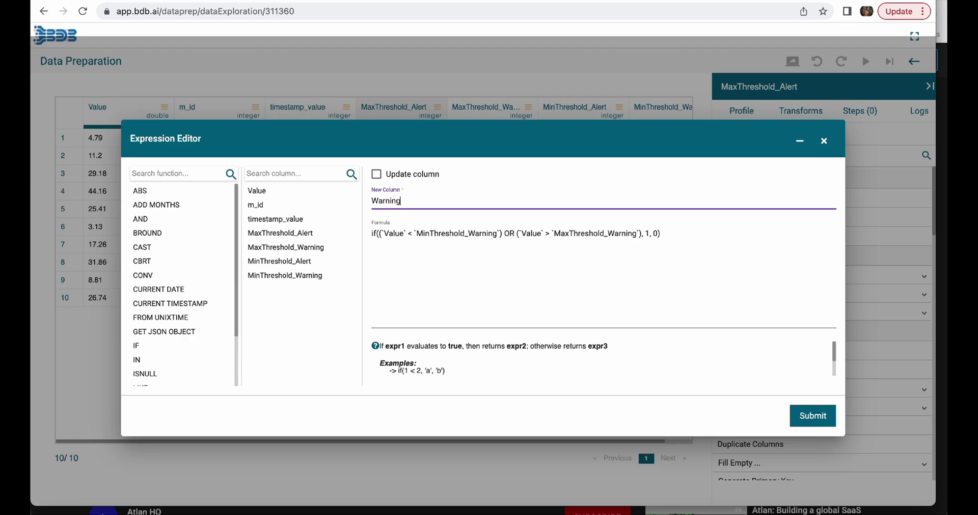
{"action": "left_click", "coordinate": [817, 416]}
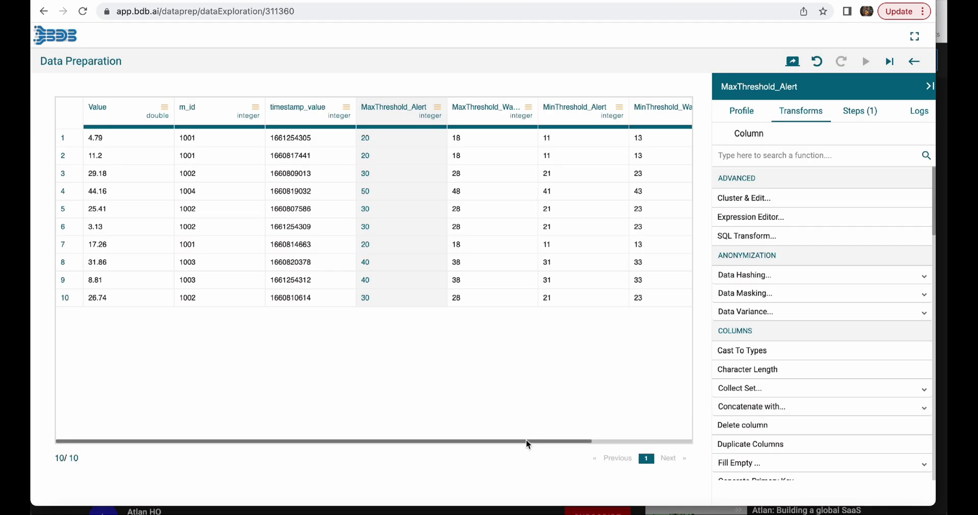
{"action": "left_click_drag", "start_coordinate": [528, 444], "coordinate": [660, 443]}
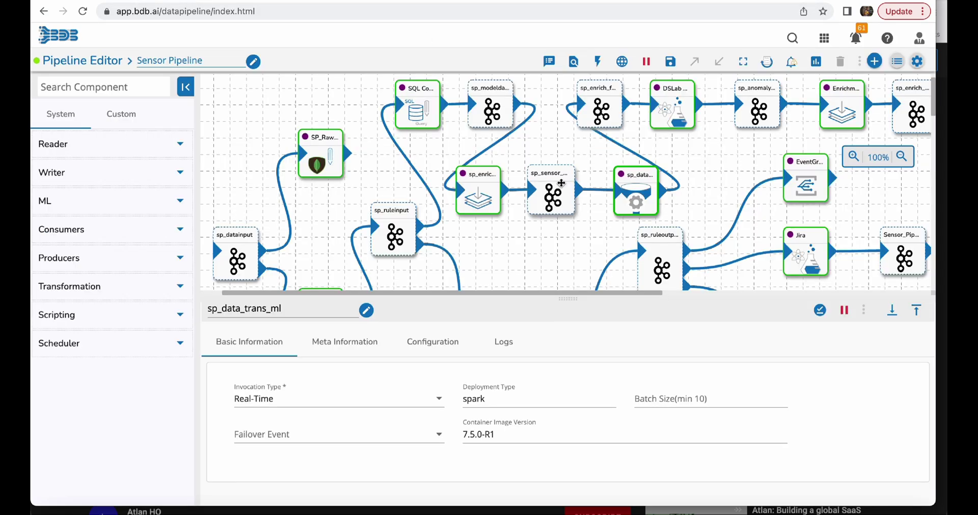
- Switch to the Sensor Pipeline and review the sp_data_trans_ml component's meta information and transformation details
{"action": "left_click", "coordinate": [633, 192]}
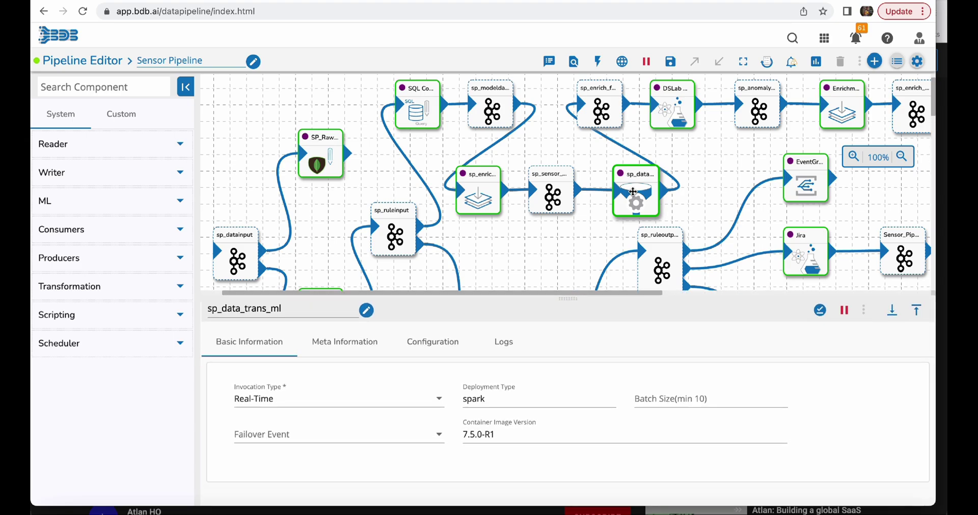
{"action": "left_click", "coordinate": [339, 345]}
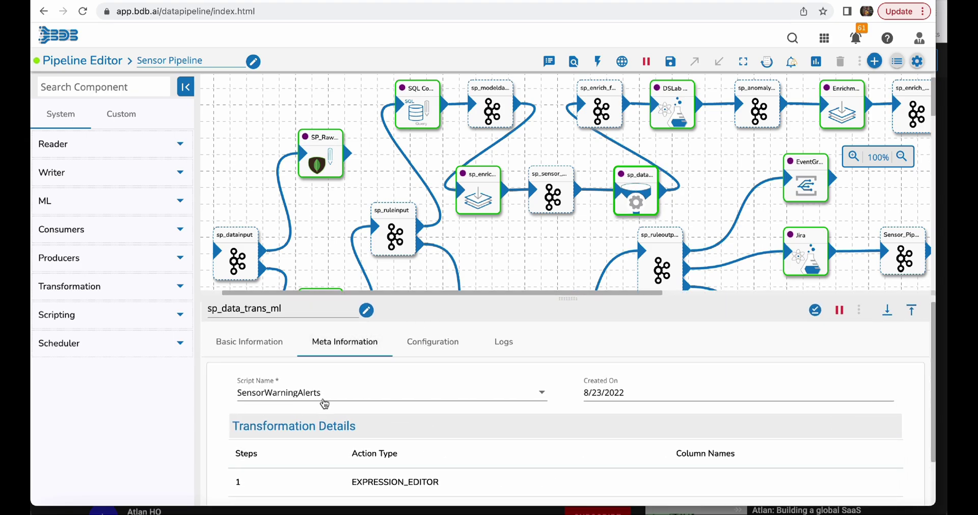
{"action": "scroll", "coordinate": [405, 450], "scroll_direction": "down", "scroll_amount": 2}
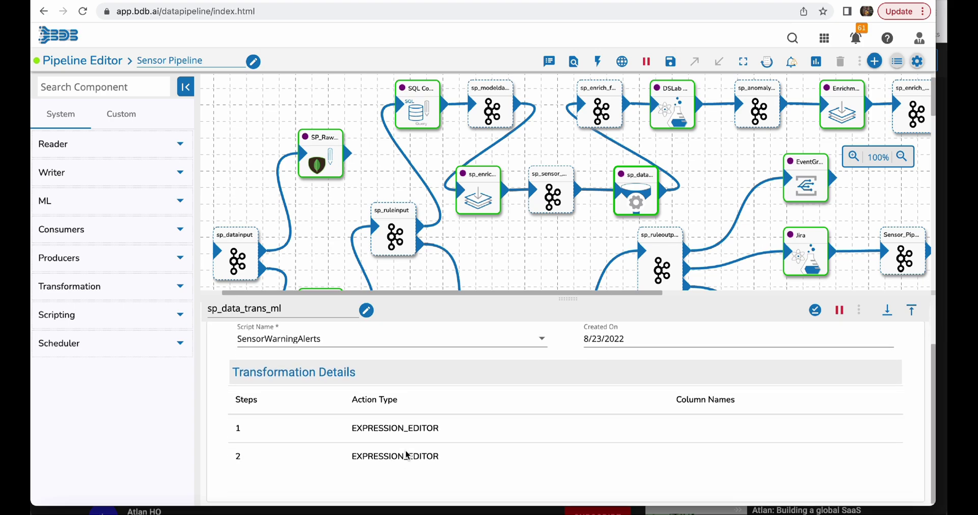
{"action": "scroll", "coordinate": [459, 427], "scroll_direction": "up", "scroll_amount": 2}
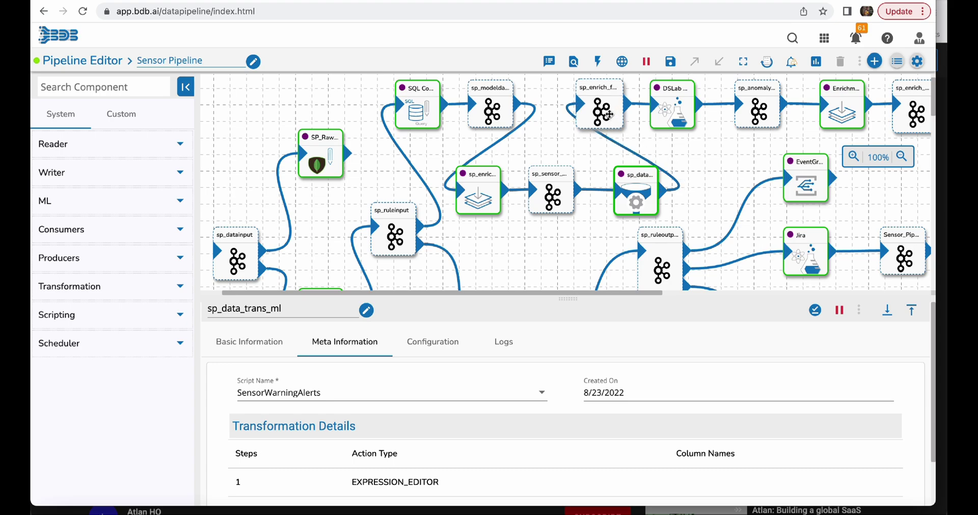
- Preview the sp_enrich_for_ml event's data and look through its Alert and Warning values
{"action": "left_click", "coordinate": [603, 109]}
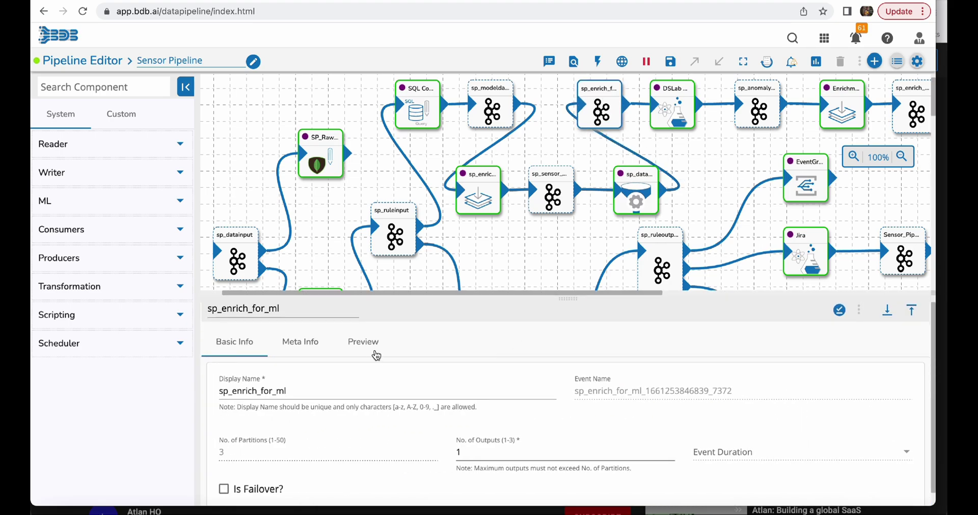
{"action": "left_click", "coordinate": [364, 345]}
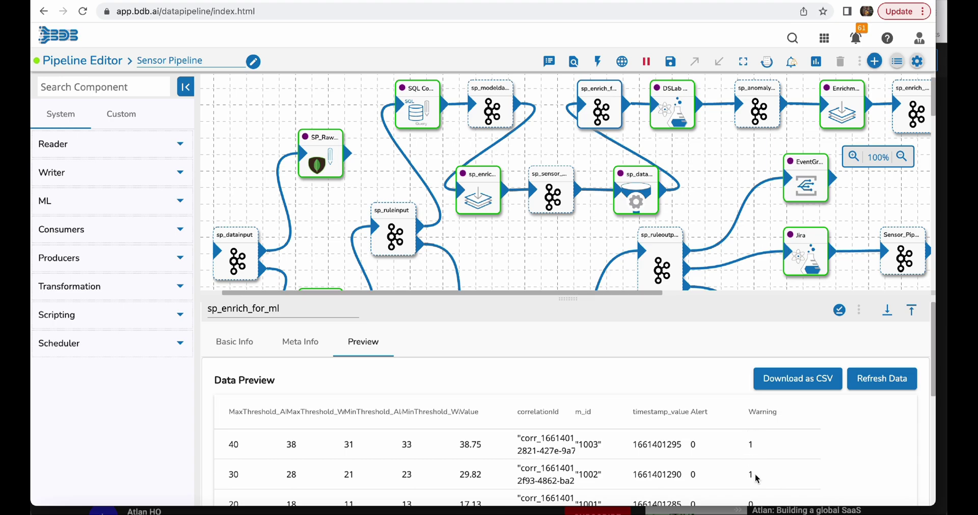
{"action": "scroll", "coordinate": [759, 483], "scroll_direction": "down", "scroll_amount": 1}
{"action": "scroll", "coordinate": [759, 482], "scroll_direction": "down", "scroll_amount": 1}
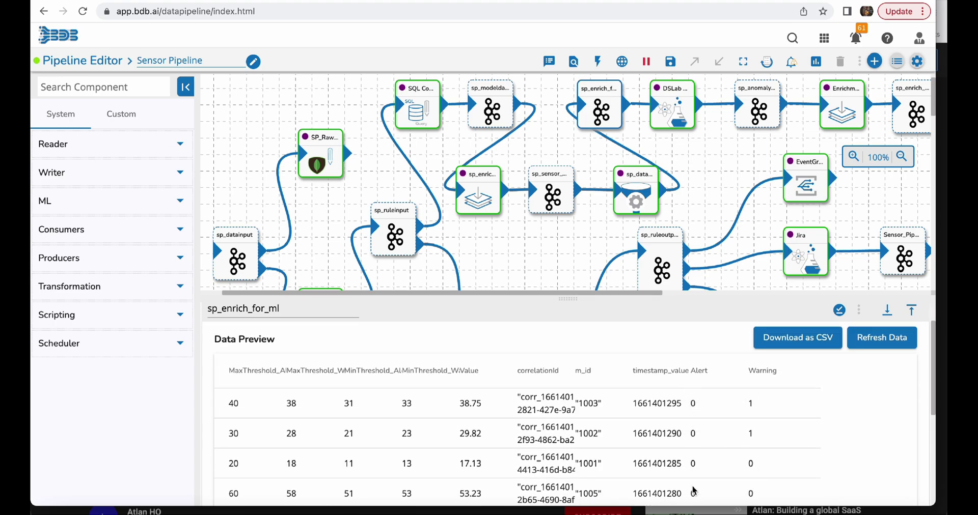
{"action": "scroll", "coordinate": [762, 464], "scroll_direction": "down", "scroll_amount": 3}
{"action": "scroll", "coordinate": [762, 464], "scroll_direction": "up", "scroll_amount": 5}
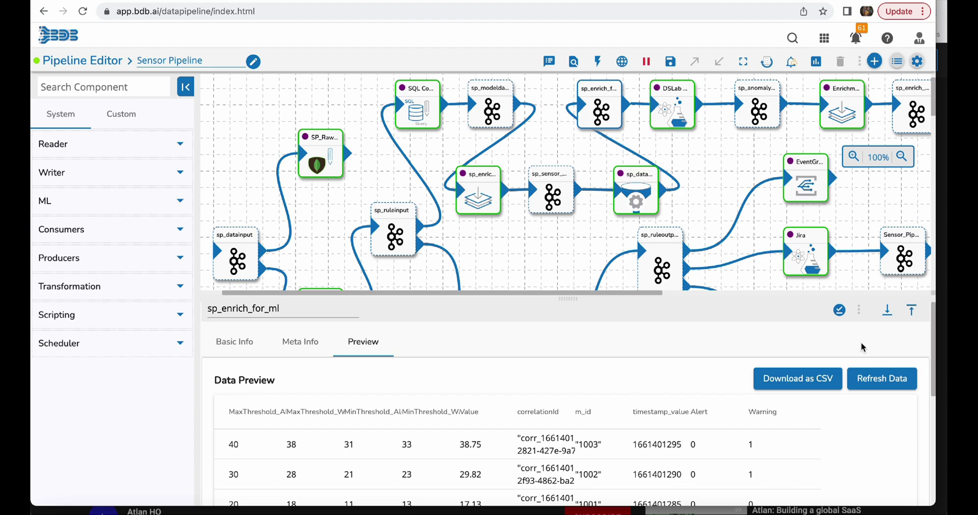
- Collapse the event's details and open the DSLab Runner component's meta information
{"action": "left_click", "coordinate": [887, 310]}
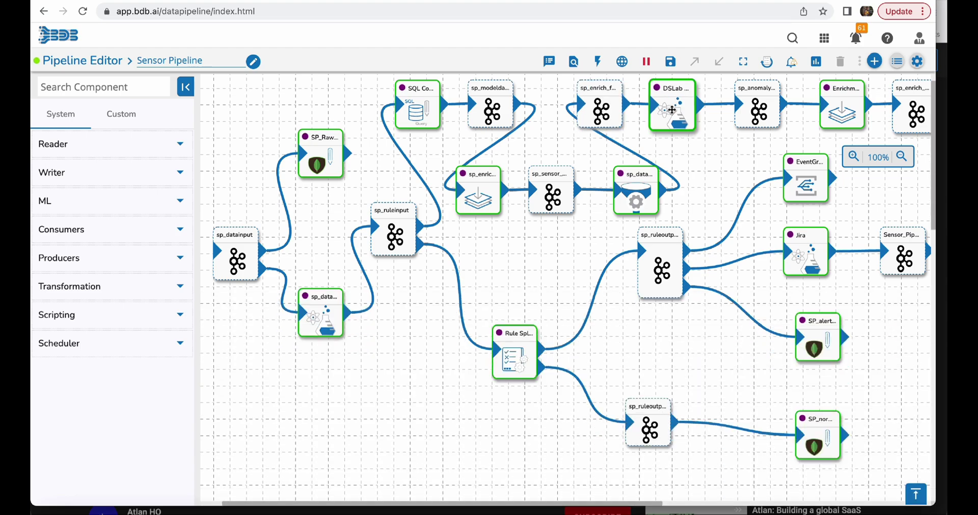
{"action": "left_click", "coordinate": [672, 109]}
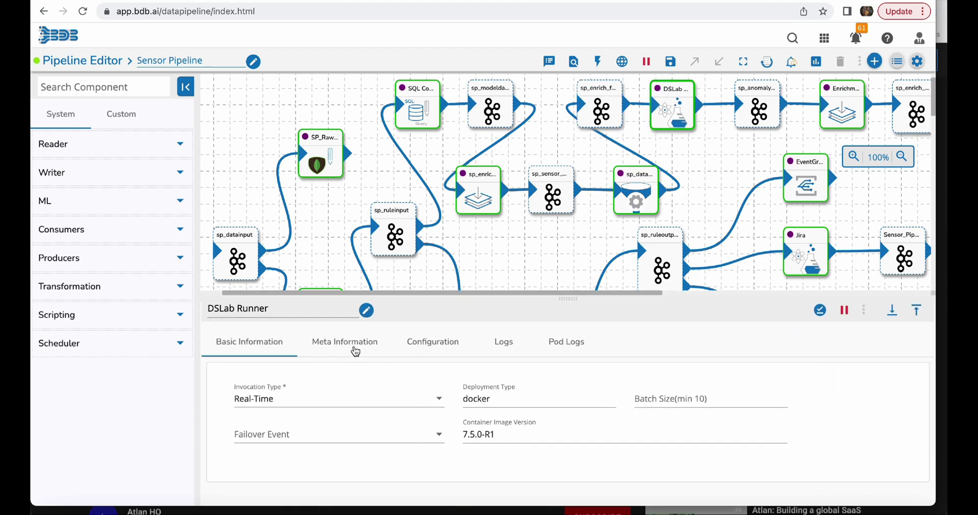
{"action": "left_click", "coordinate": [355, 350]}
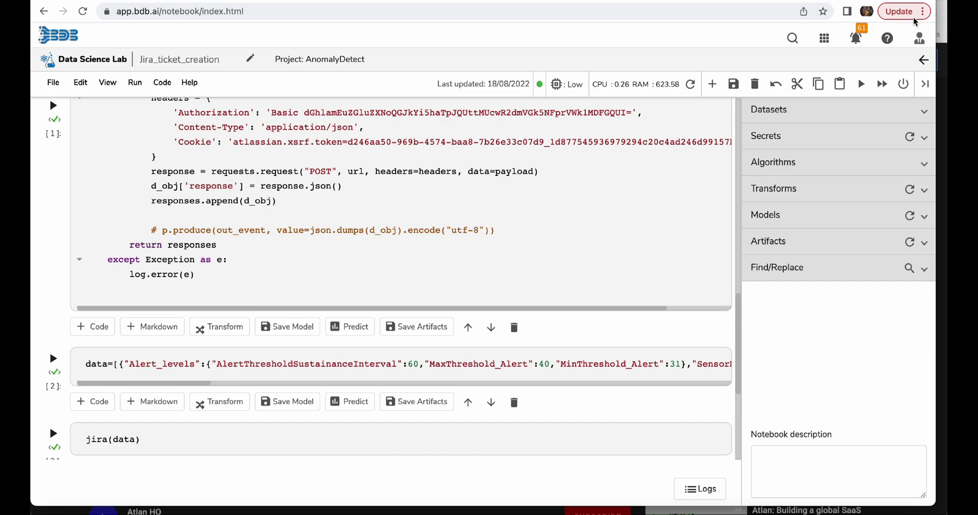
- In the Data Science Lab, leave the Jira_ticket_creation notebook and create a new notebook in the AnomalyDetect project
{"action": "left_click", "coordinate": [923, 60]}
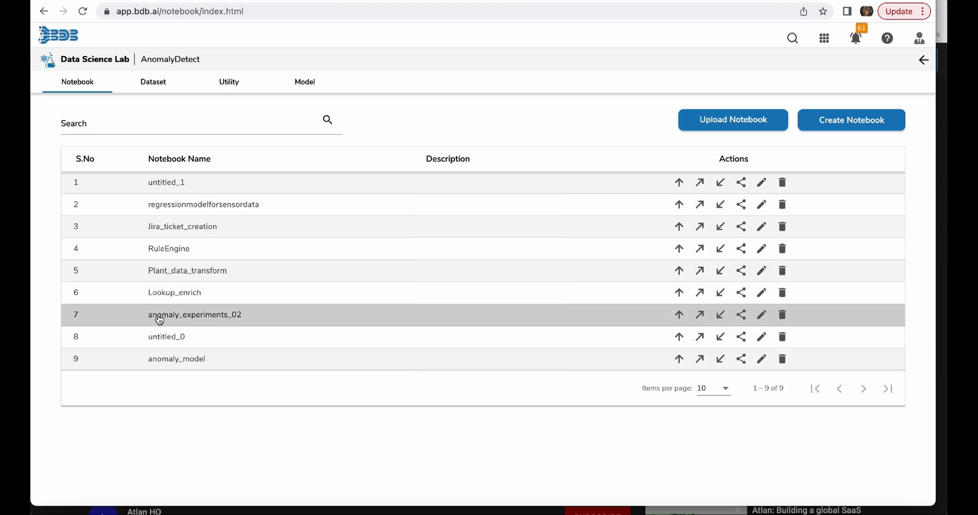
{"action": "left_click", "coordinate": [850, 122]}
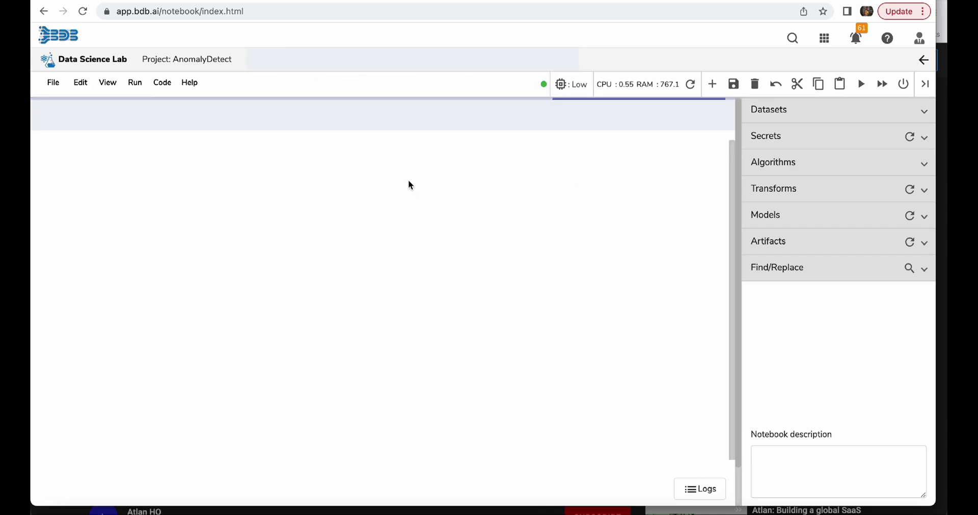
{"action": "left_click", "coordinate": [111, 129]}
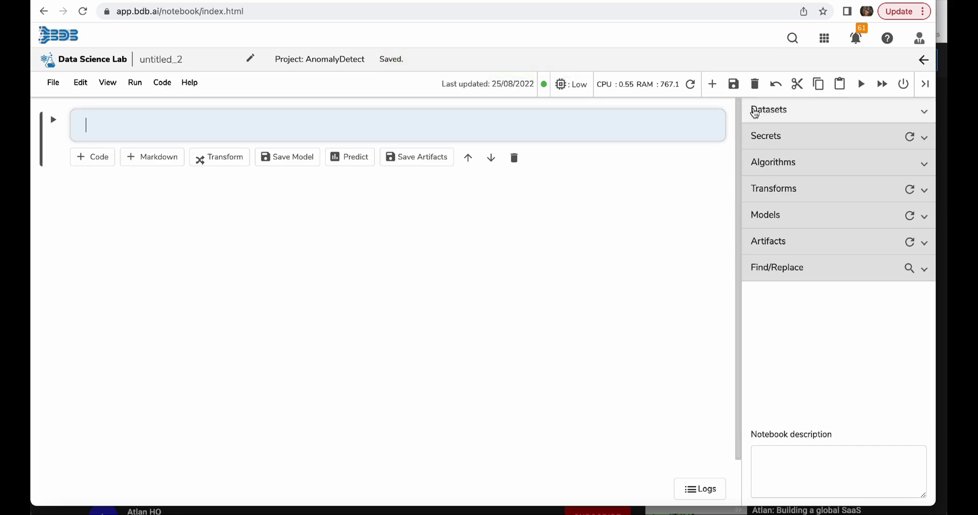
- Add the Sensordatawithalert dataset's loading code to the empty first cell and run it
{"action": "left_click", "coordinate": [753, 110]}
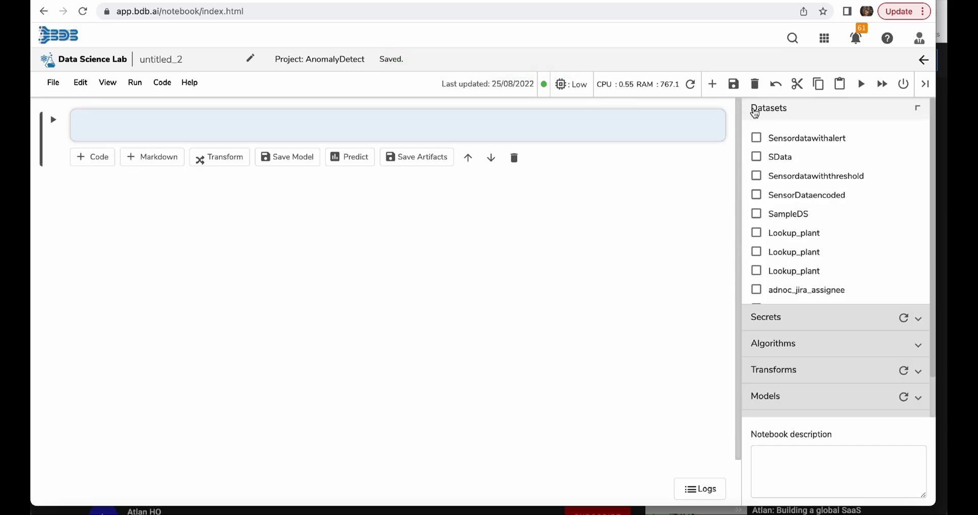
{"action": "left_click", "coordinate": [758, 140]}
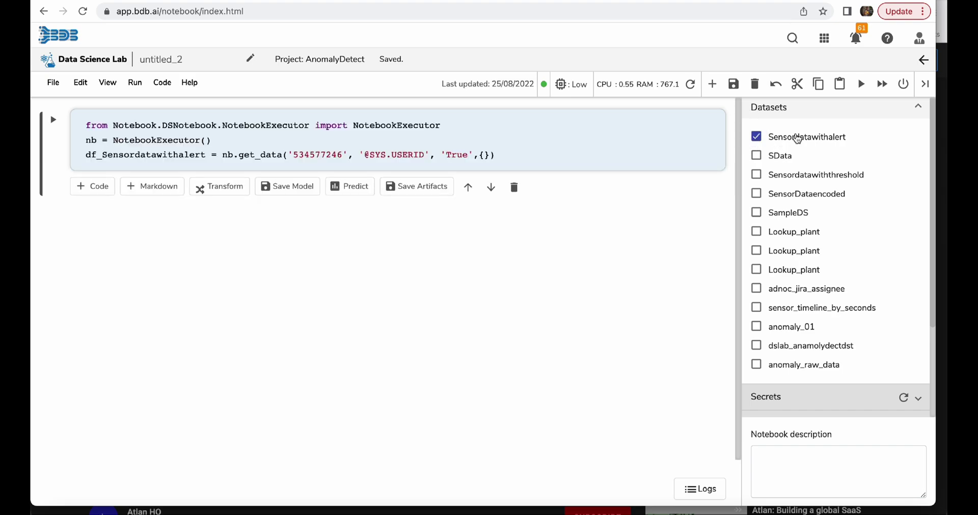
{"action": "left_click", "coordinate": [53, 120]}
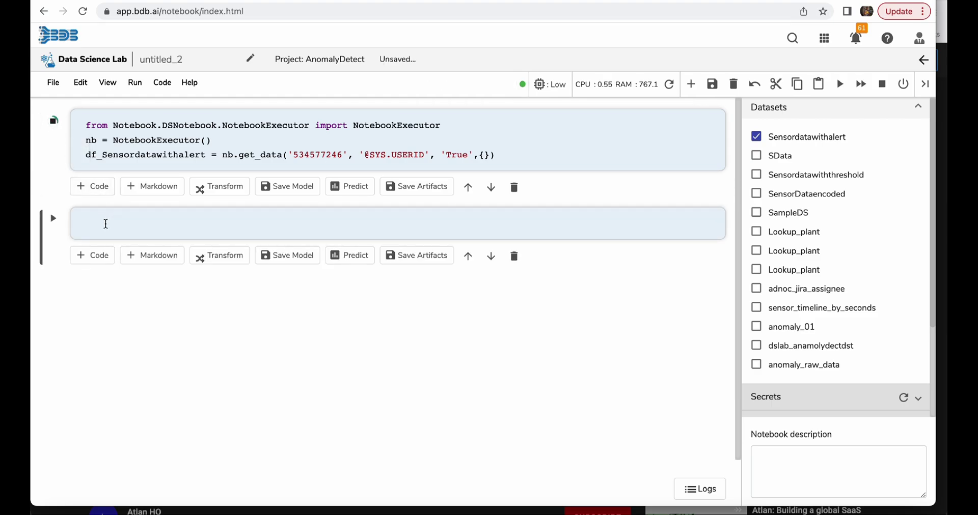
- Enter df_Sensordatawithalert.head() in the second cell and run it, dismissing the meeting notification
{"action": "double_click", "coordinate": [137, 156]}
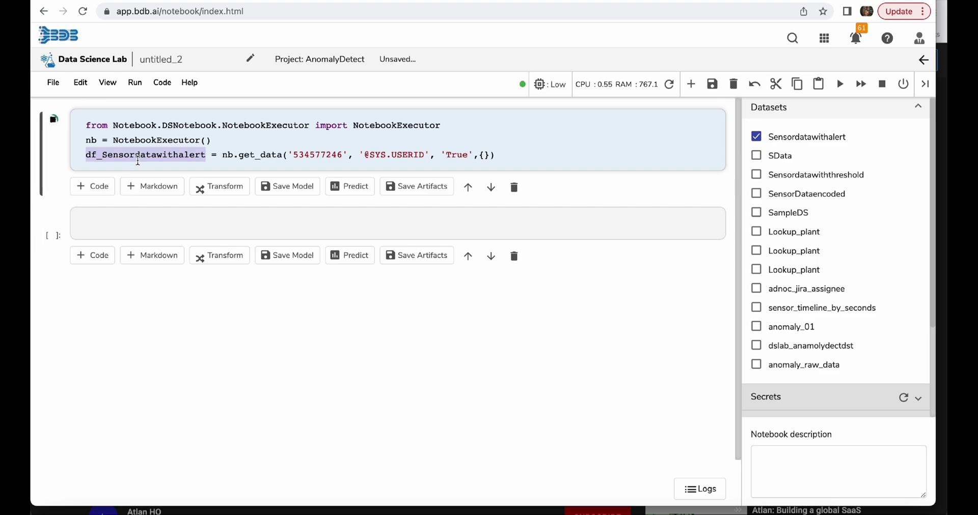
{"action": "key", "text": "ctrl+c"}
{"action": "left_click", "coordinate": [99, 217]}
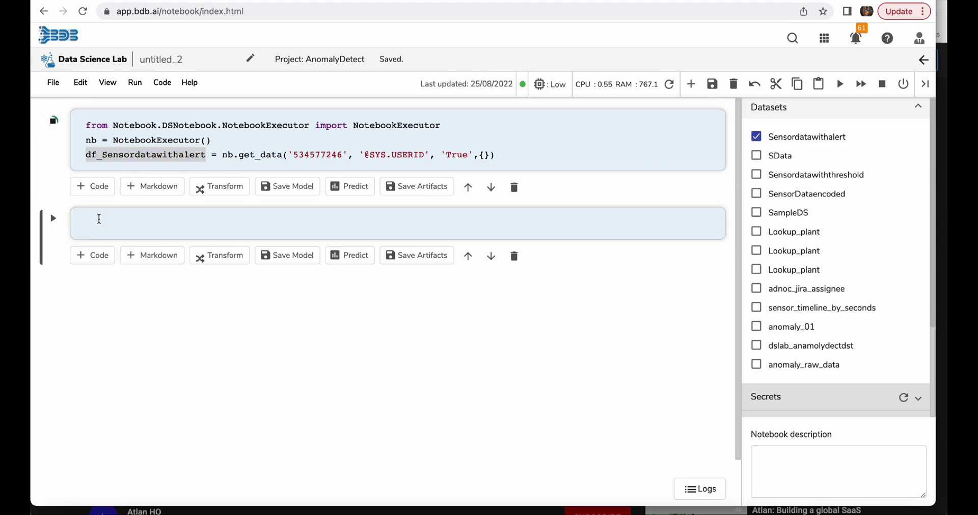
{"action": "key", "text": "ctrl+v"}
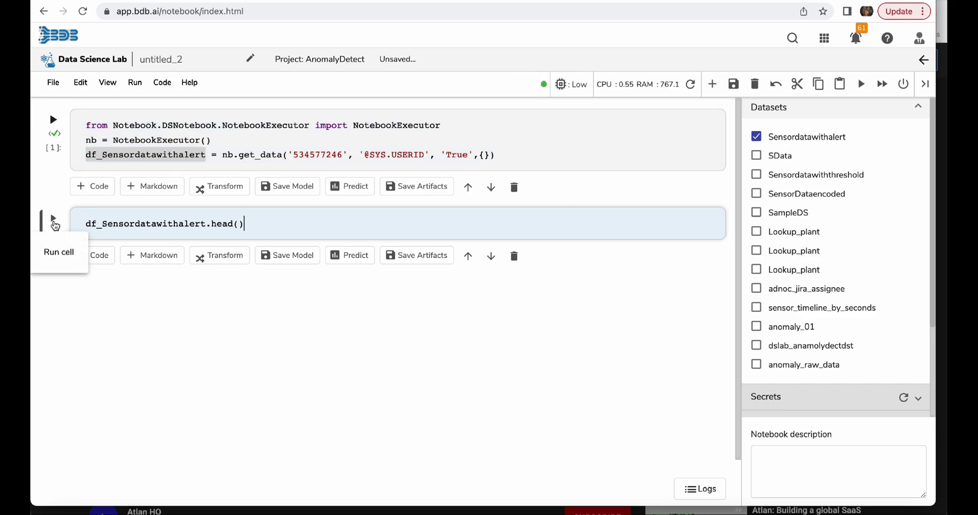
{"action": "left_click", "coordinate": [54, 222]}
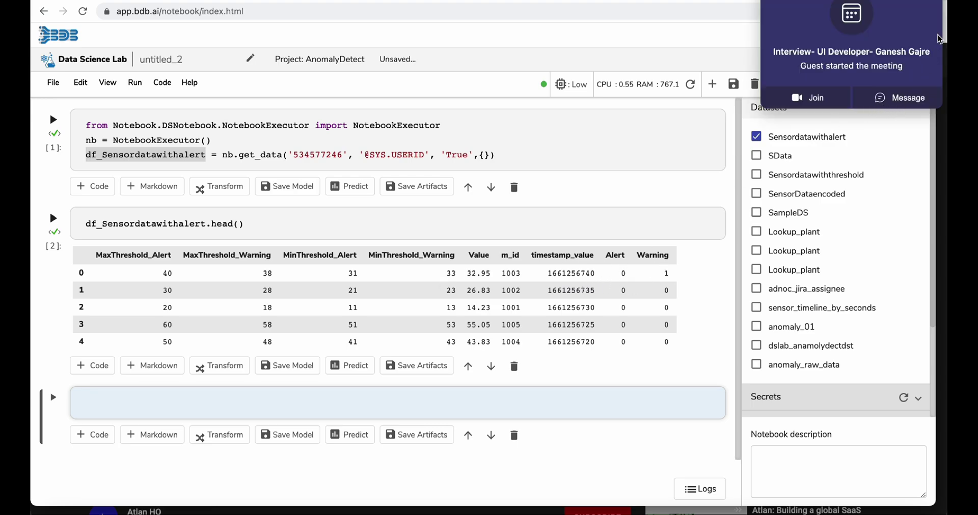
{"action": "left_click", "coordinate": [930, 5]}
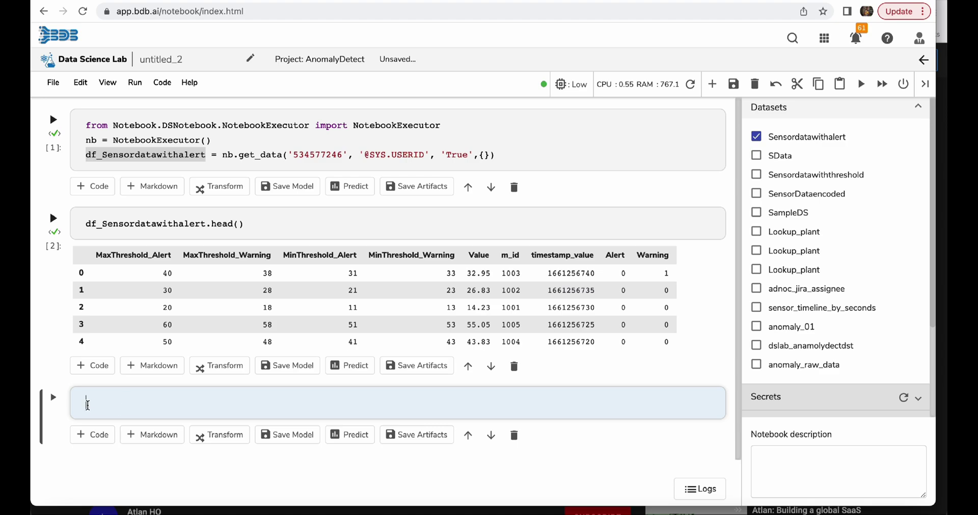
- Insert the Linear Regression algorithm's template code into the empty third cell
{"action": "left_click", "coordinate": [88, 406]}
{"action": "left_click", "coordinate": [918, 108]}
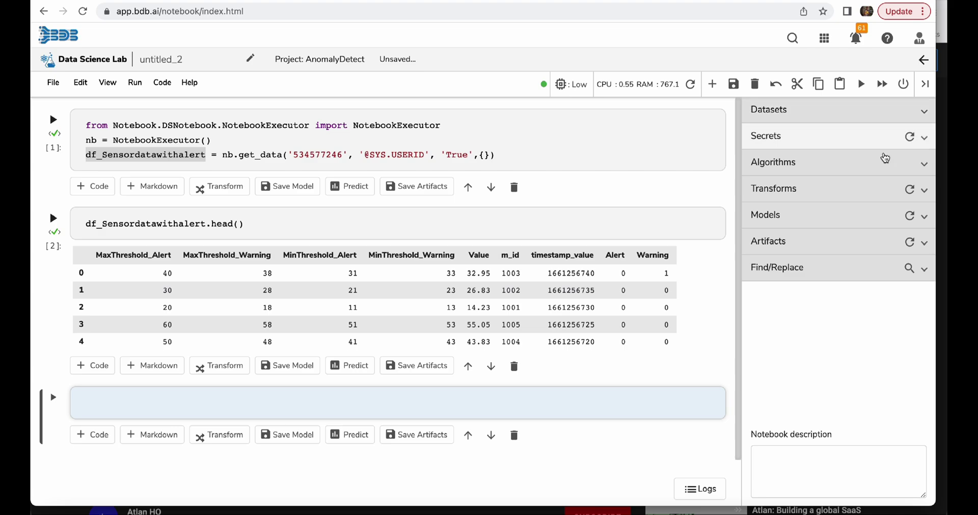
{"action": "left_click", "coordinate": [789, 168]}
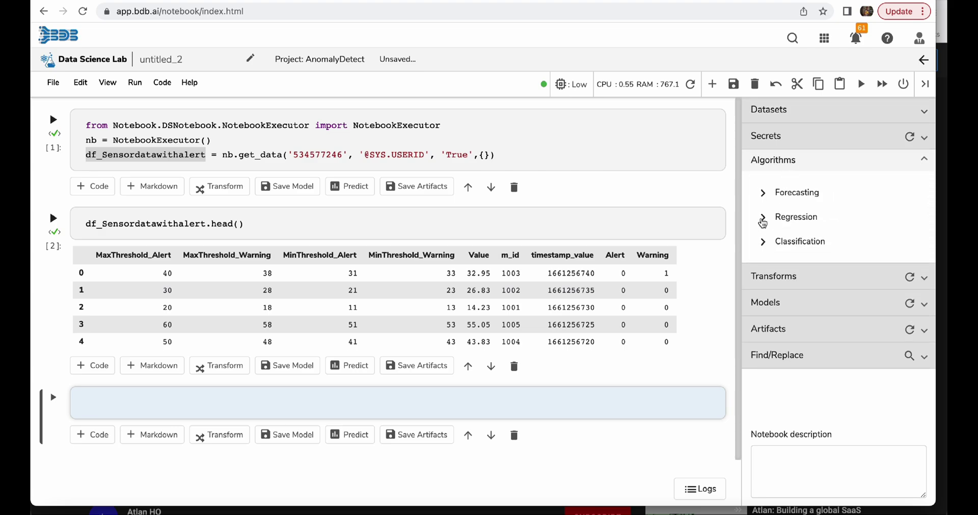
{"action": "left_click", "coordinate": [764, 218]}
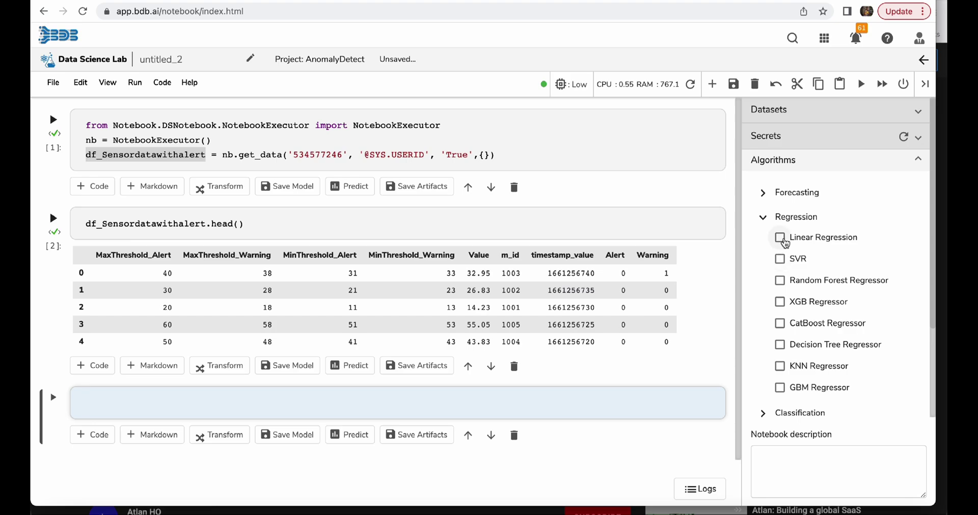
{"action": "left_click", "coordinate": [779, 237]}
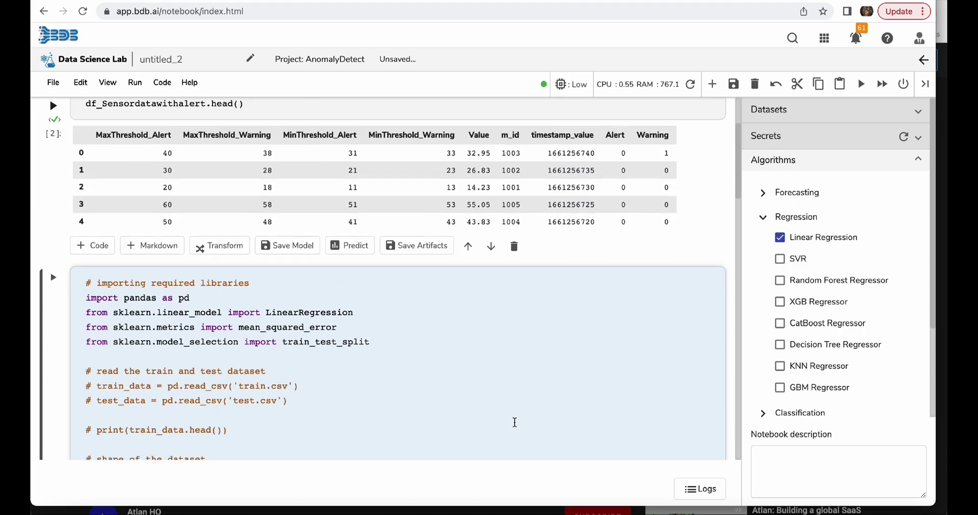
- Replace the <df> placeholder in the regression code with df_Sensordatawithalert, removing the angle brackets
{"action": "scroll", "coordinate": [514, 423], "scroll_direction": "down", "scroll_amount": 5}
{"action": "scroll", "coordinate": [514, 422], "scroll_direction": "down", "scroll_amount": 5}
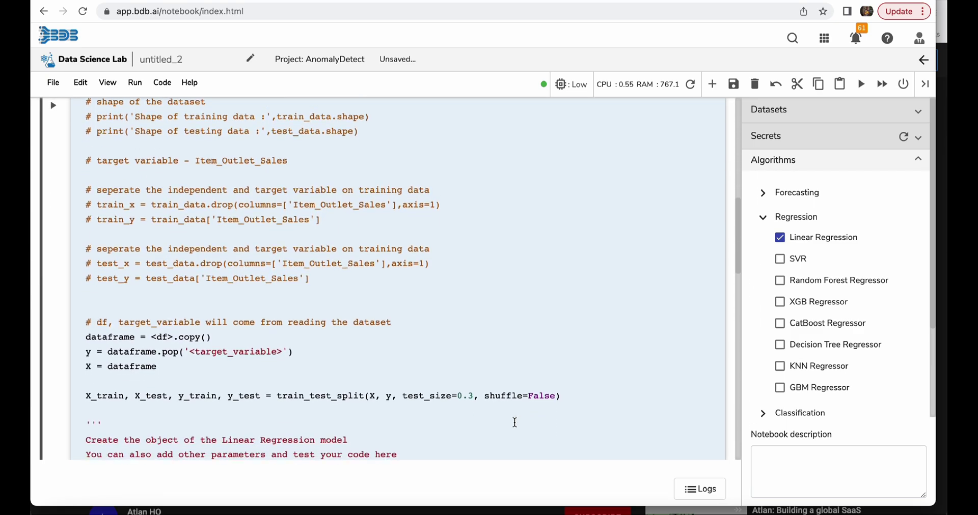
{"action": "scroll", "coordinate": [515, 423], "scroll_direction": "down", "scroll_amount": 2}
{"action": "double_click", "coordinate": [163, 290]}
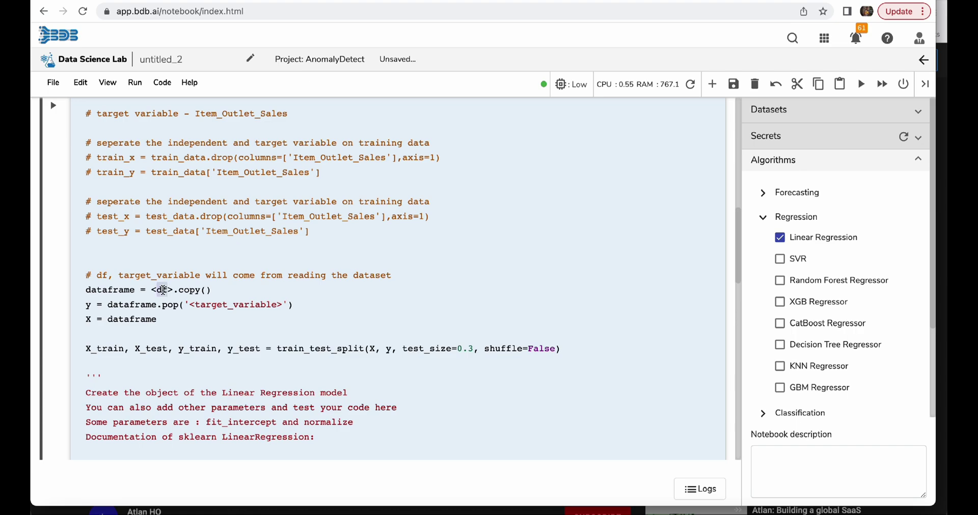
{"action": "key", "text": "ctrl+v"}
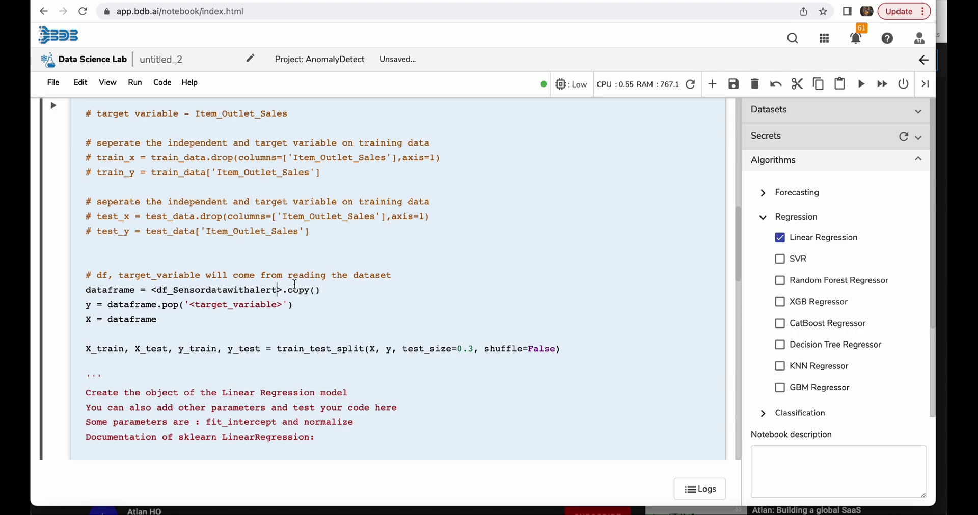
{"action": "key", "text": "BackSpace"}
{"action": "left_click", "coordinate": [157, 289]}
{"action": "key", "text": "BackSpace"}
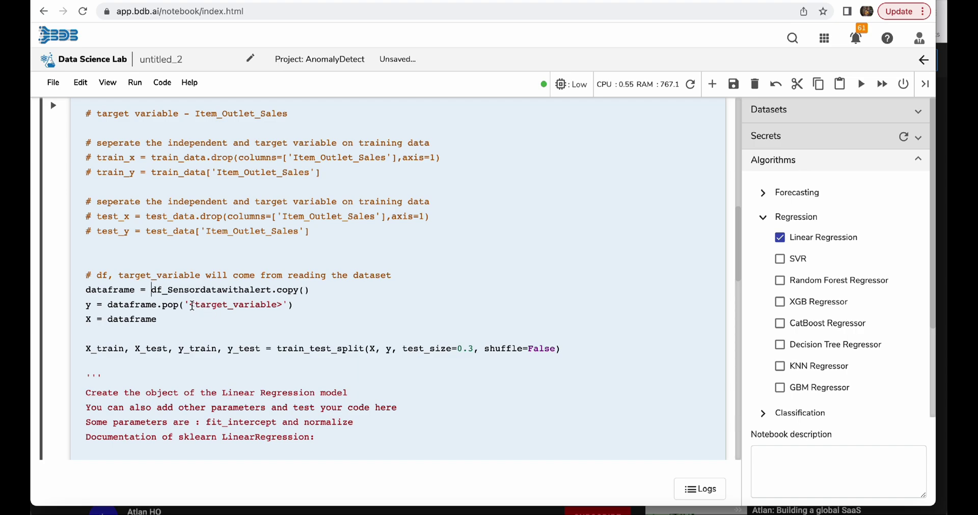
- Replace the <target_variable> placeholder in the dataframe.pop call with Result
{"action": "left_click_drag", "start_coordinate": [190, 305], "coordinate": [283, 308]}
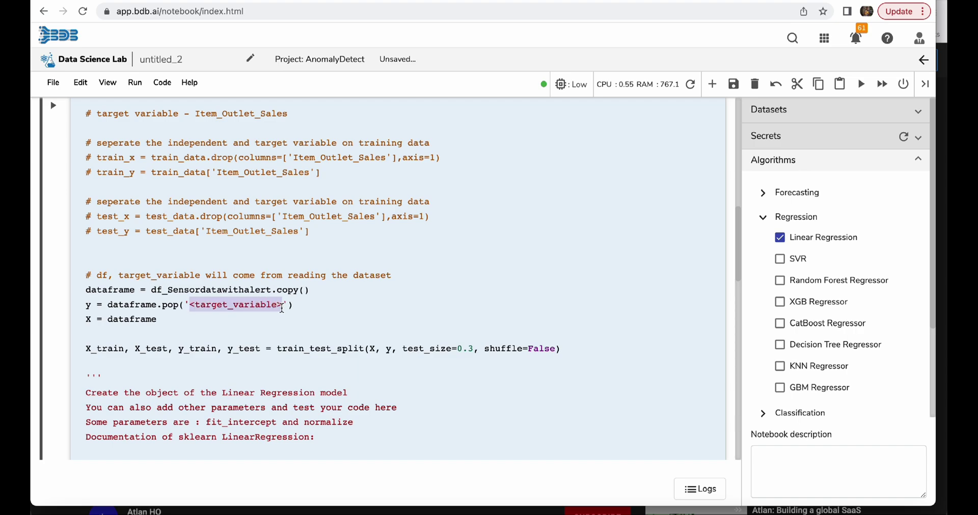
{"action": "type", "text": "resul"}
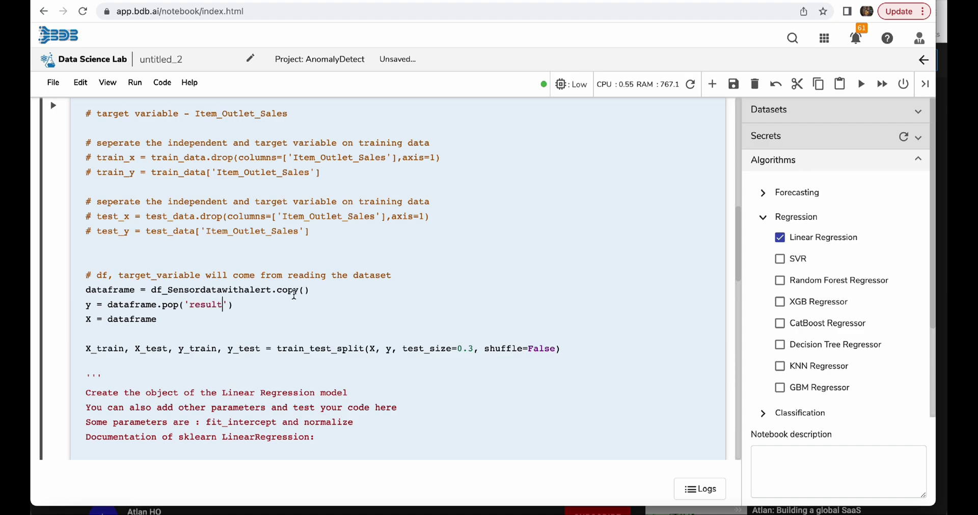
{"action": "left_click", "coordinate": [196, 303]}
{"action": "key", "text": "BackSpace"}
{"action": "type", "text": "R"}
- Add a code cell below the regression code, insert the Save Model code into it and select its modelName value
{"action": "scroll", "coordinate": [268, 340], "scroll_direction": "down", "scroll_amount": 10}
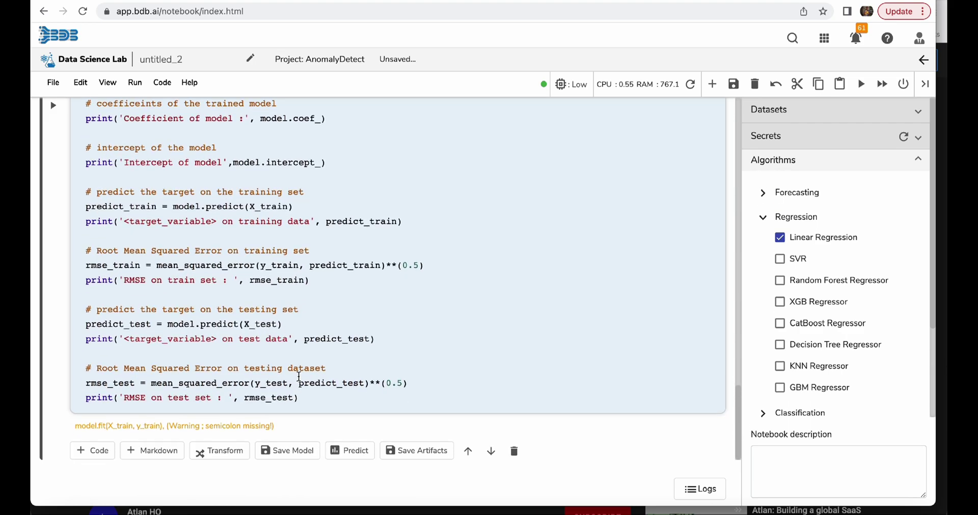
{"action": "left_click", "coordinate": [97, 452]}
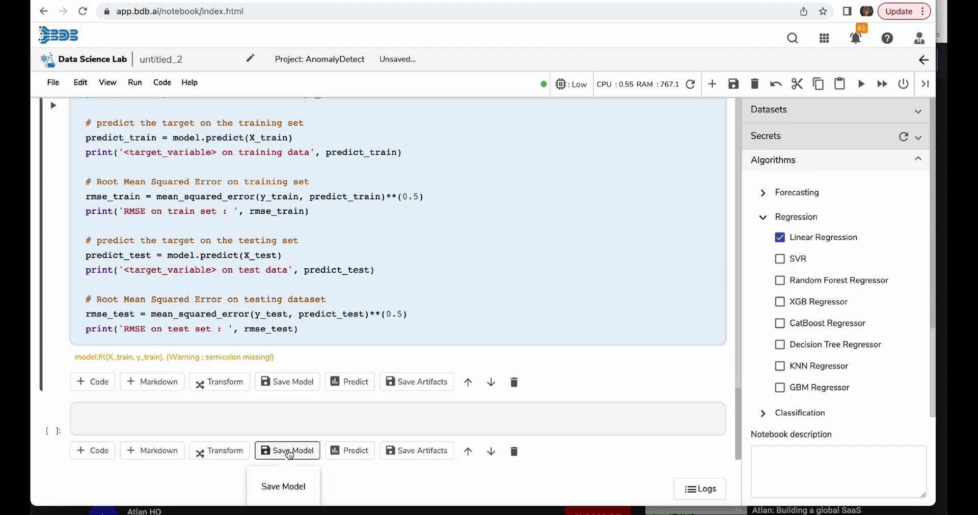
{"action": "left_click", "coordinate": [289, 453]}
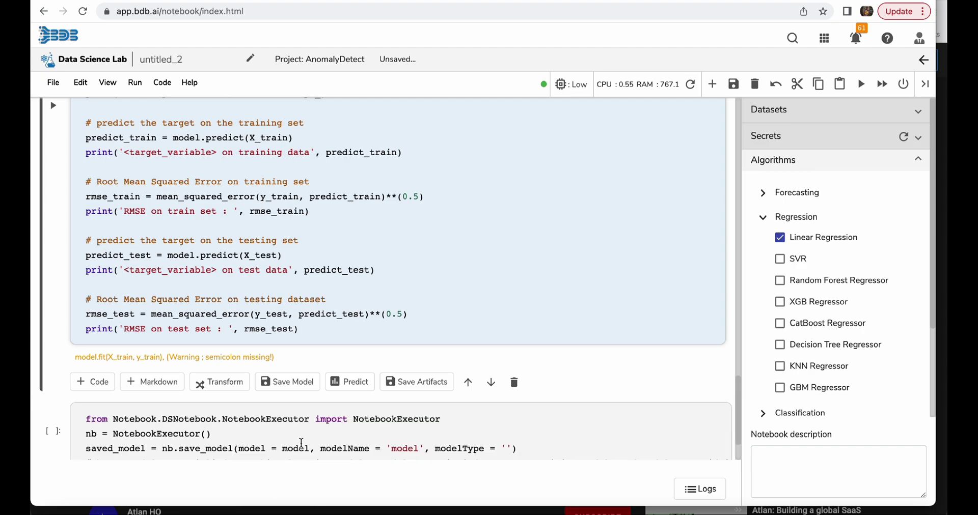
{"action": "double_click", "coordinate": [299, 448]}
{"action": "double_click", "coordinate": [412, 449]}
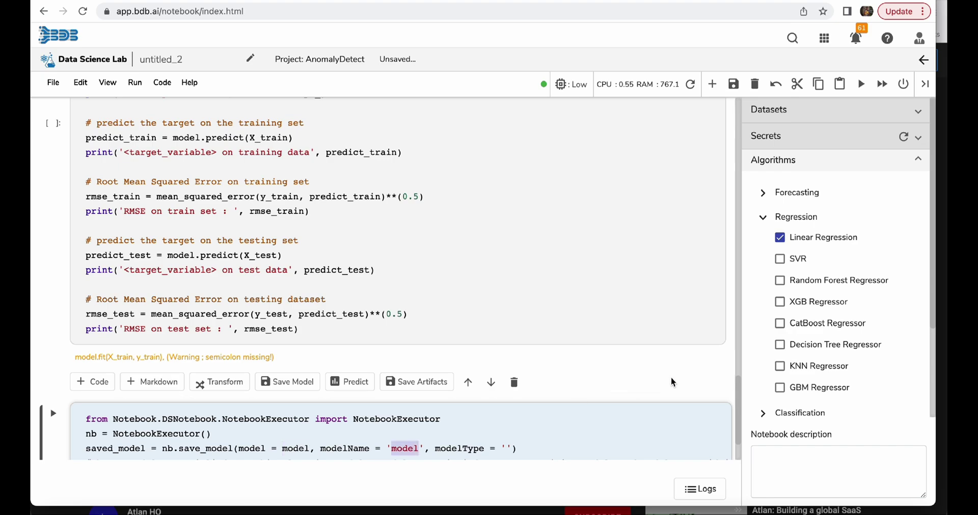
- List all of the project's models, registered and unregistered, and show the available actions for randomforest_v1.pkl
{"action": "left_click", "coordinate": [918, 161]}
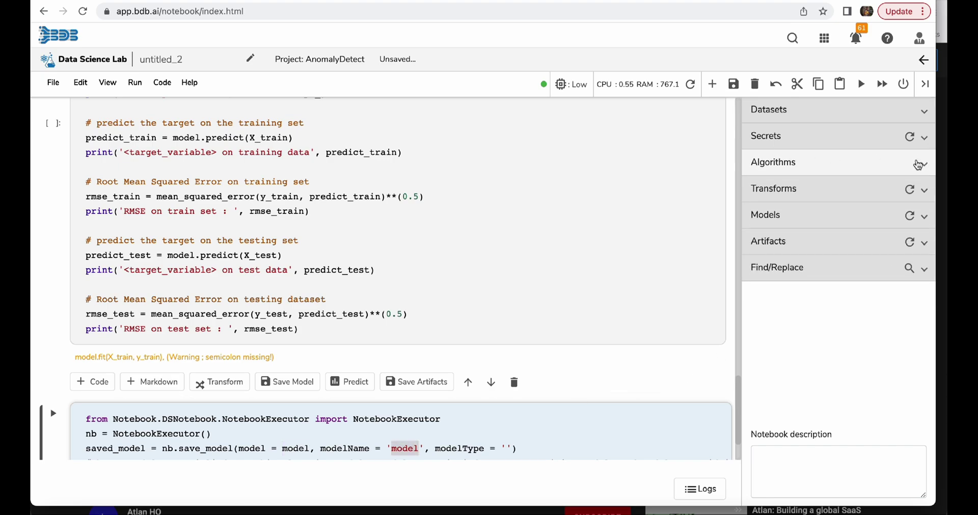
{"action": "left_click", "coordinate": [795, 223]}
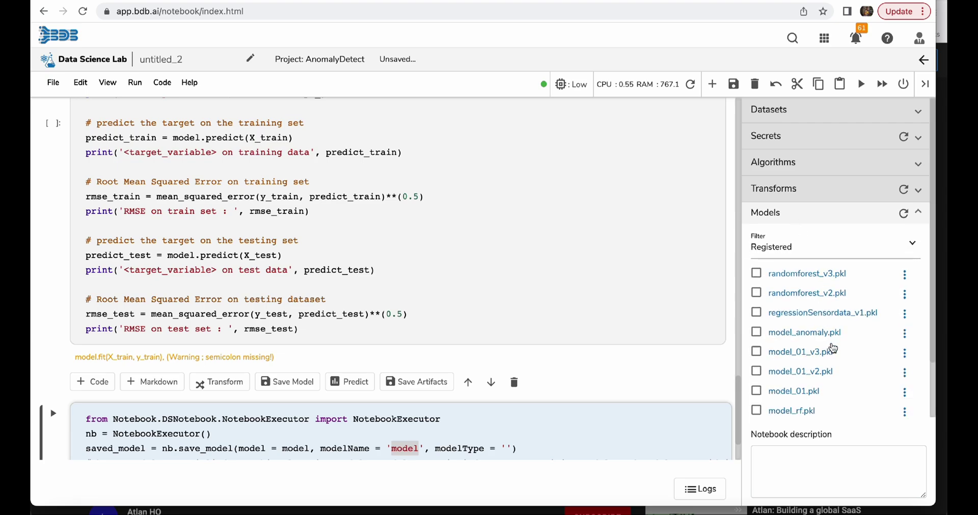
{"action": "left_click", "coordinate": [834, 246]}
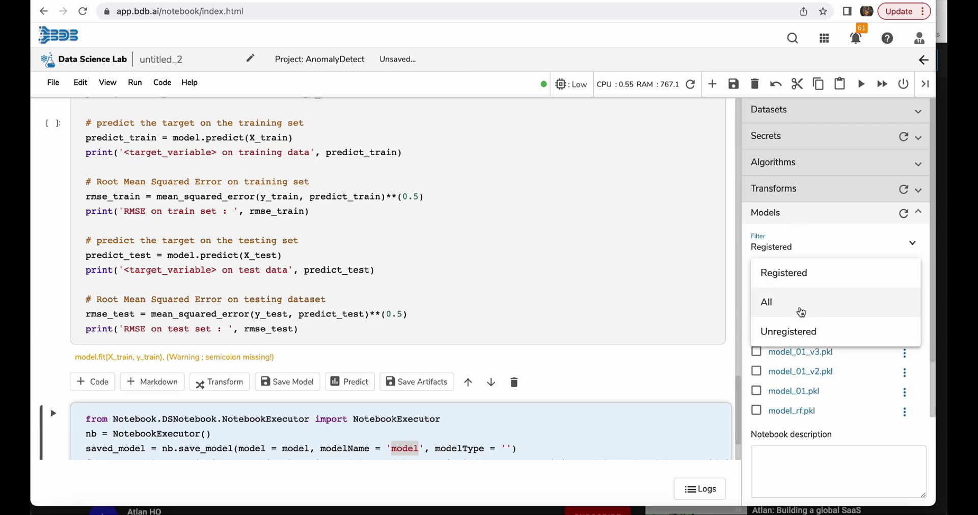
{"action": "left_click", "coordinate": [804, 310]}
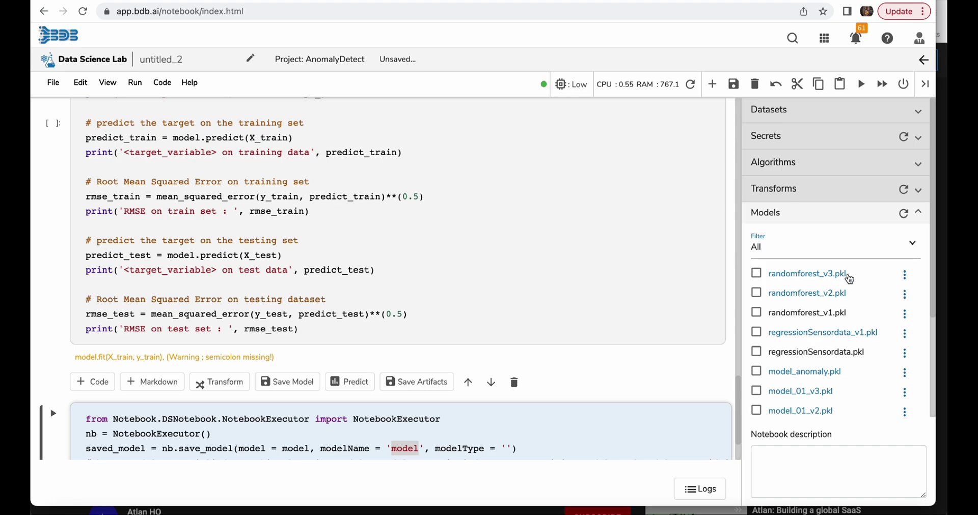
{"action": "left_click", "coordinate": [904, 313]}
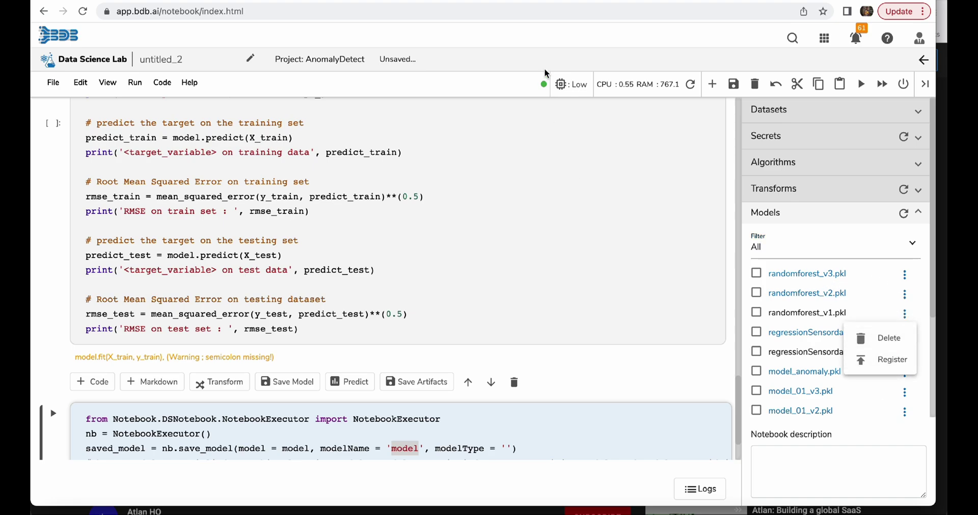
- Switch to the Sensor Pipeline in the Pipeline Editor and examine the DSLab Runner's meta information and model name choice
{"action": "left_click", "coordinate": [412, 1]}
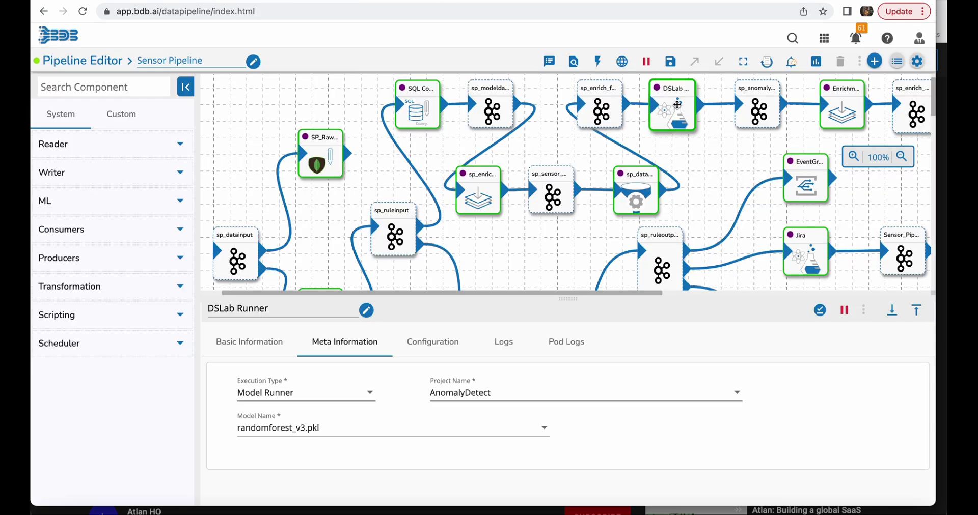
{"action": "left_click", "coordinate": [677, 104]}
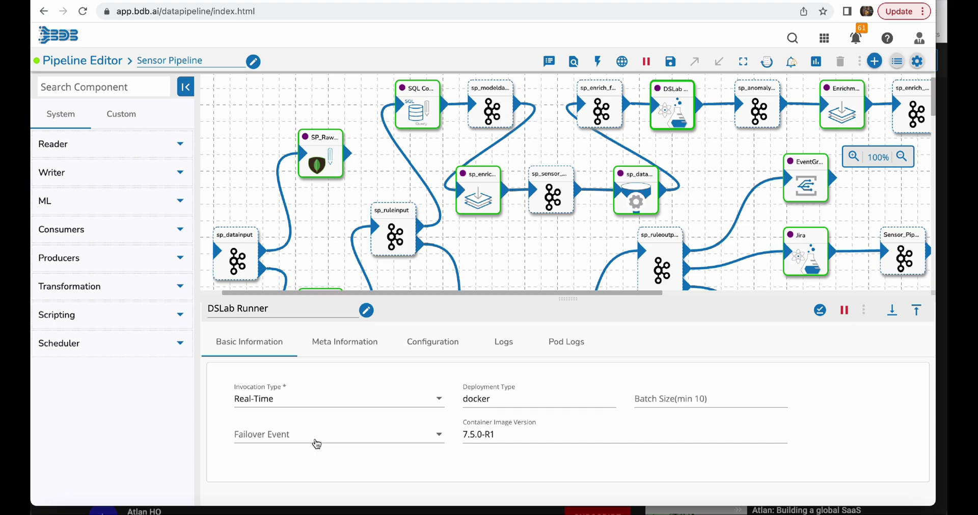
{"action": "left_click", "coordinate": [348, 347]}
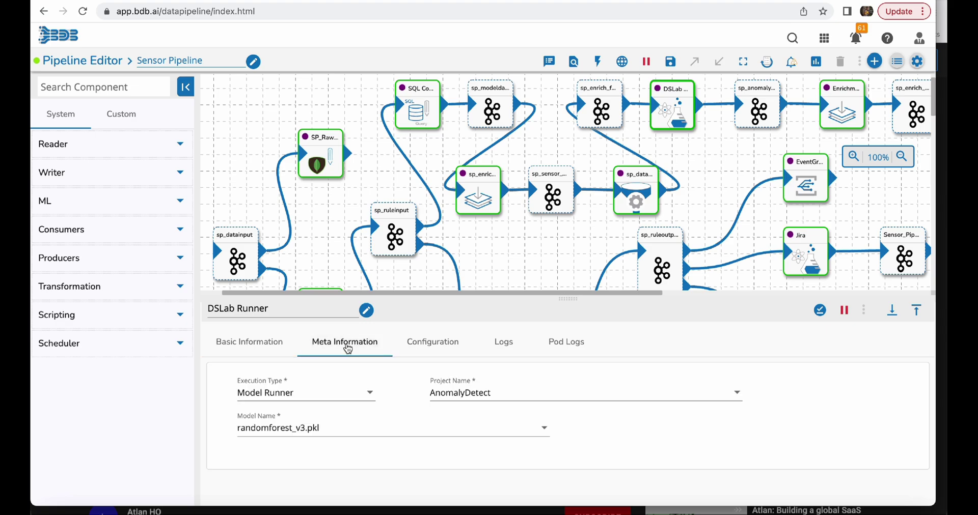
{"action": "left_click", "coordinate": [353, 437]}
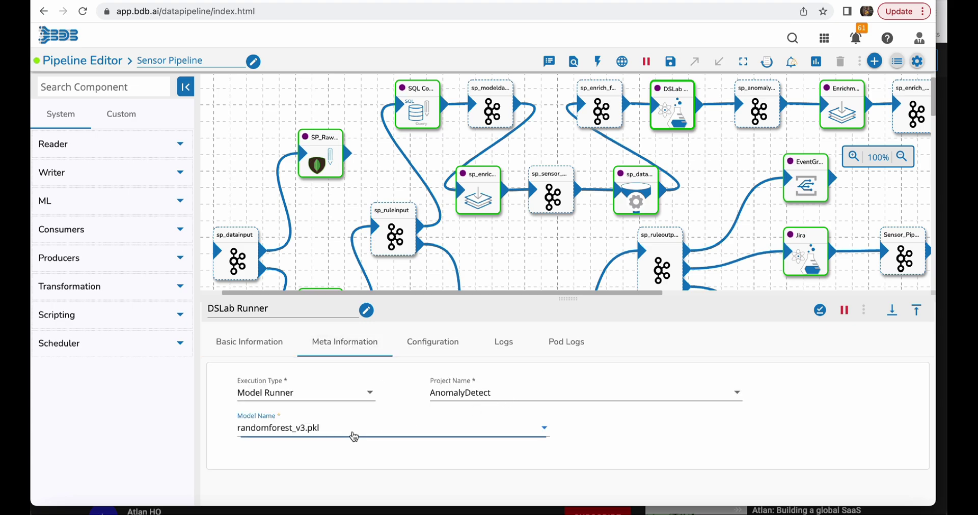
{"action": "left_click", "coordinate": [354, 437]}
{"action": "left_click", "coordinate": [342, 318]}
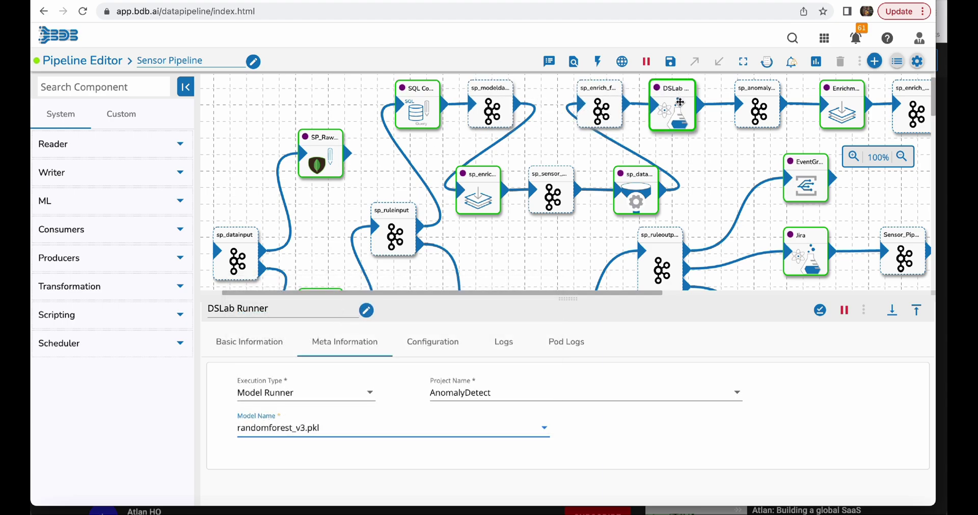
- Preview the data of the sp_anomaly_out event and look through its predictions column
{"action": "left_click", "coordinate": [756, 99]}
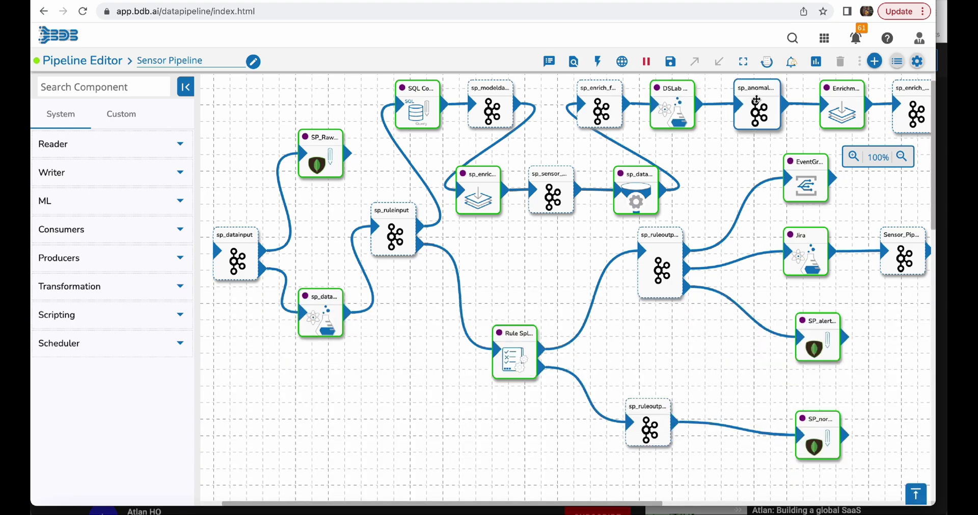
{"action": "left_click", "coordinate": [358, 344]}
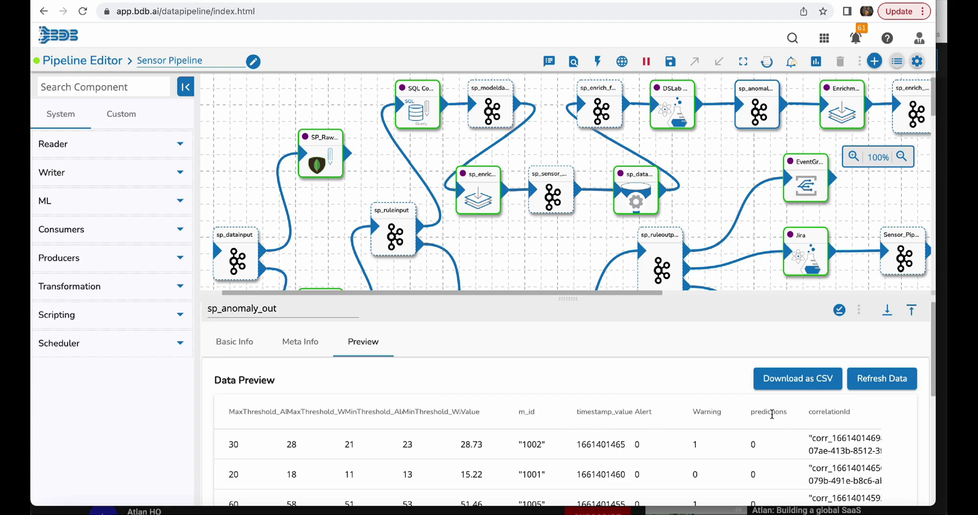
{"action": "scroll", "coordinate": [763, 494], "scroll_direction": "down", "scroll_amount": 3}
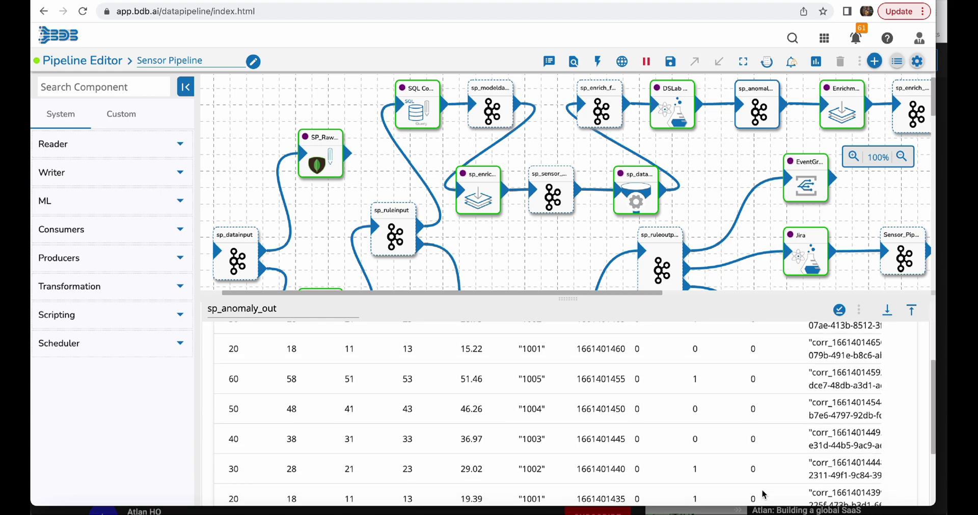
{"action": "scroll", "coordinate": [763, 494], "scroll_direction": "up", "scroll_amount": 3}
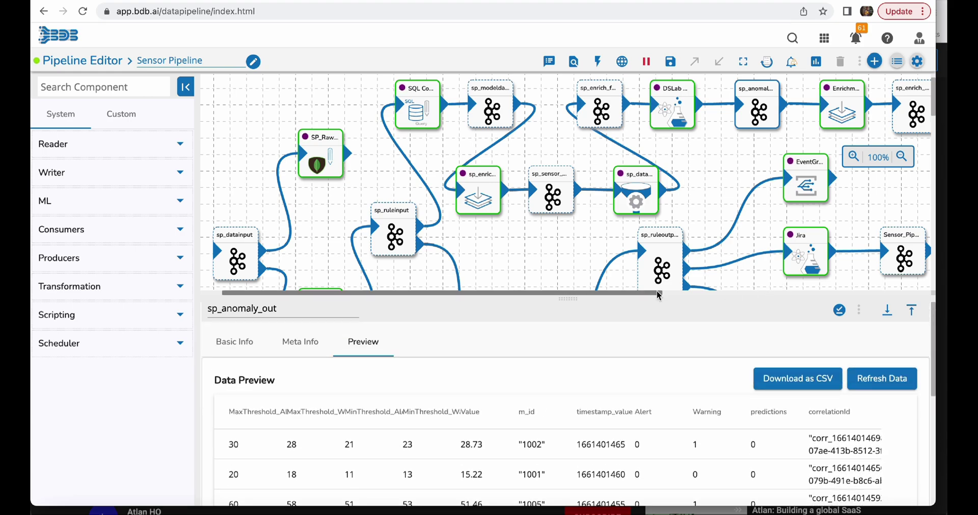
- Open the meta information of the Enrichment Component that follows the sp_anomaly_out event
{"action": "scroll", "coordinate": [763, 145], "scroll_direction": "right", "scroll_amount": 5}
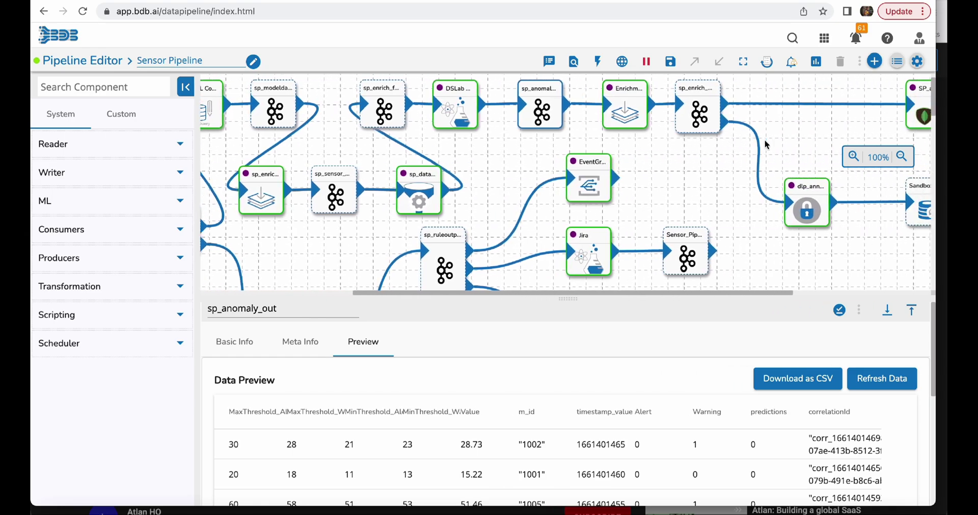
{"action": "scroll", "coordinate": [765, 145], "scroll_direction": "right", "scroll_amount": 2}
{"action": "left_click", "coordinate": [549, 107]}
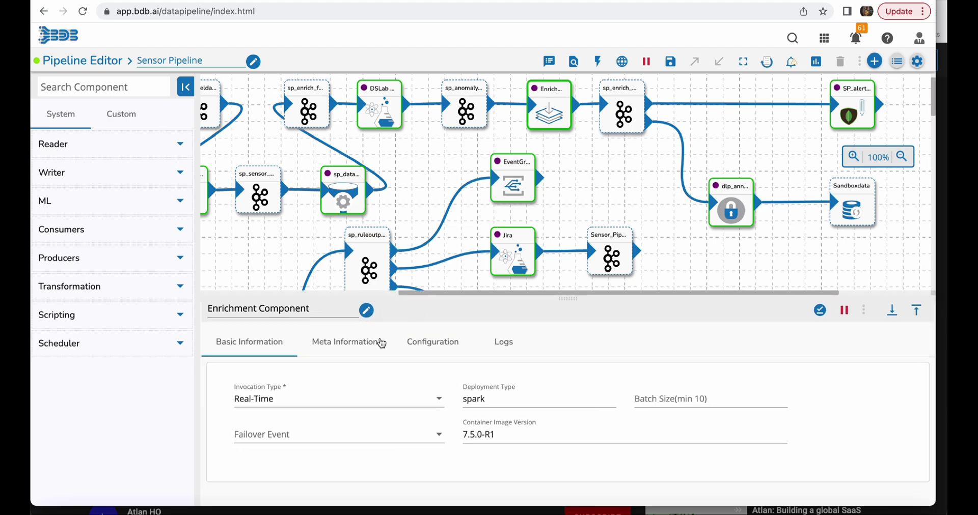
{"action": "left_click", "coordinate": [352, 342]}
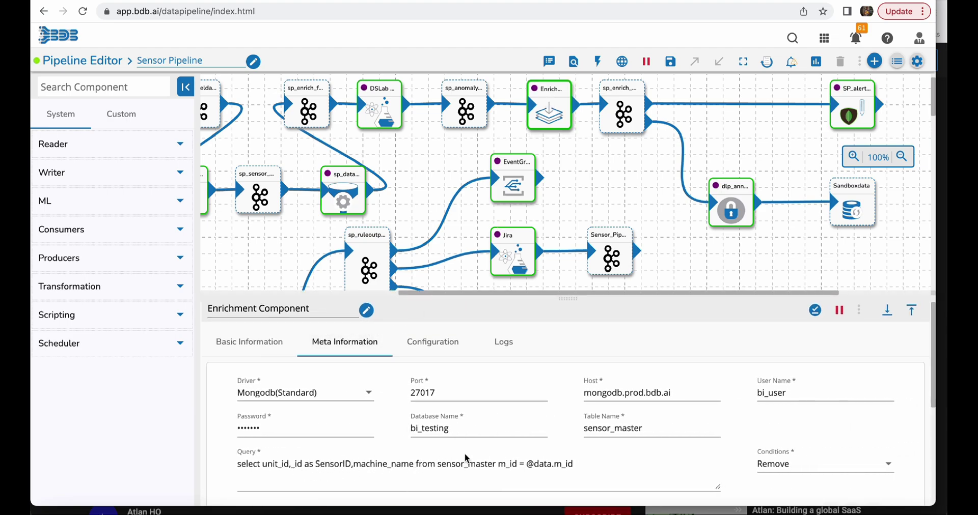
- Preview the sp_enrich_mldata event's data, including the SensorID and machine_name columns
{"action": "left_click", "coordinate": [620, 107]}
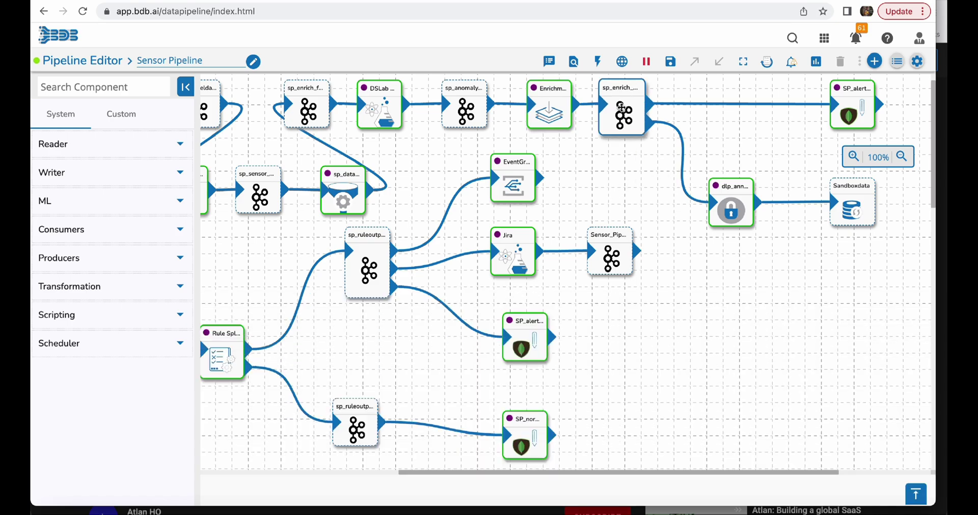
{"action": "left_click", "coordinate": [366, 342]}
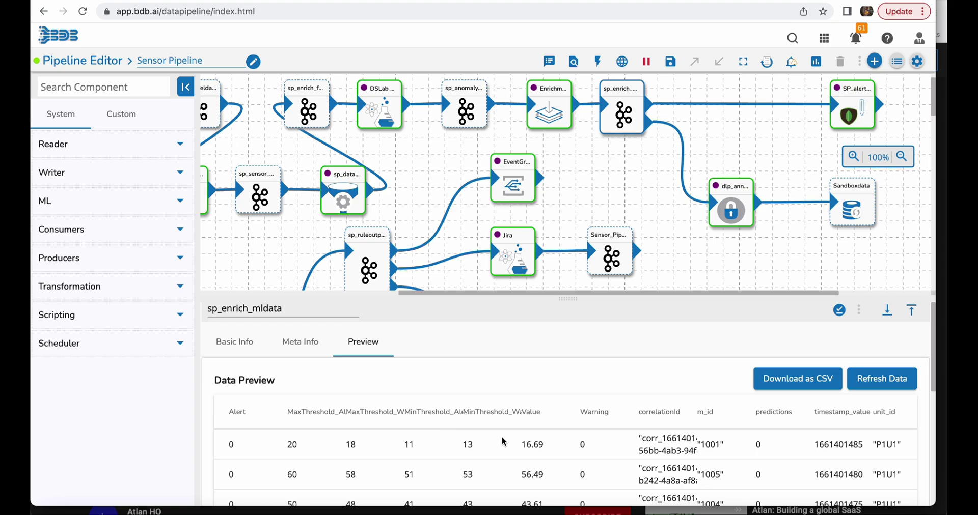
{"action": "scroll", "coordinate": [502, 440], "scroll_direction": "right", "scroll_amount": 5}
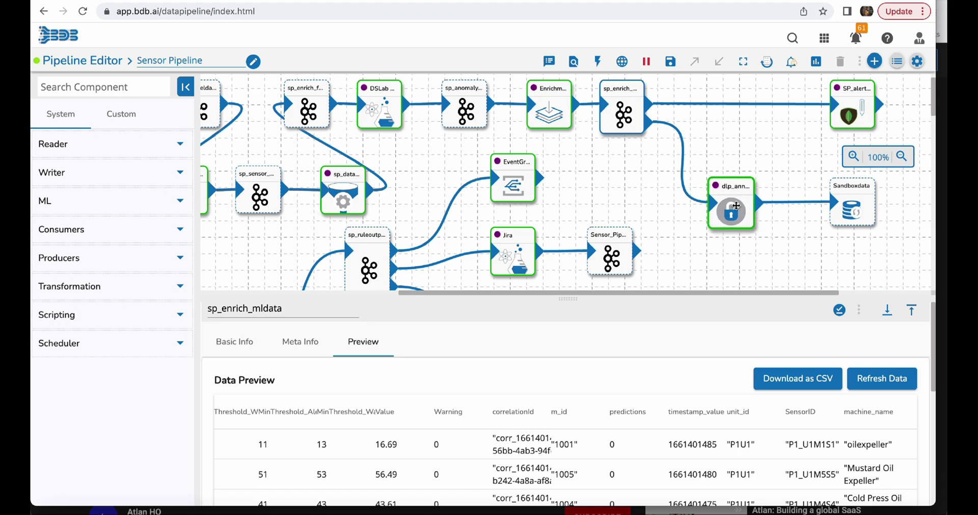
- Open the dlp_annonimize component's meta information and look through the rule types available for the SensorID column, keeping Hashing
{"action": "left_click", "coordinate": [731, 206]}
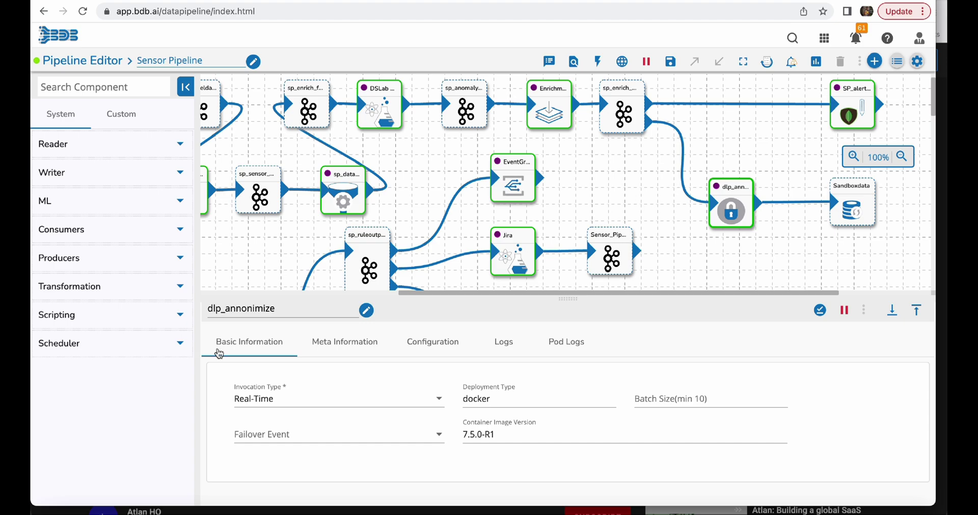
{"action": "left_click", "coordinate": [64, 288]}
{"action": "scroll", "coordinate": [102, 378], "scroll_direction": "down", "scroll_amount": 1}
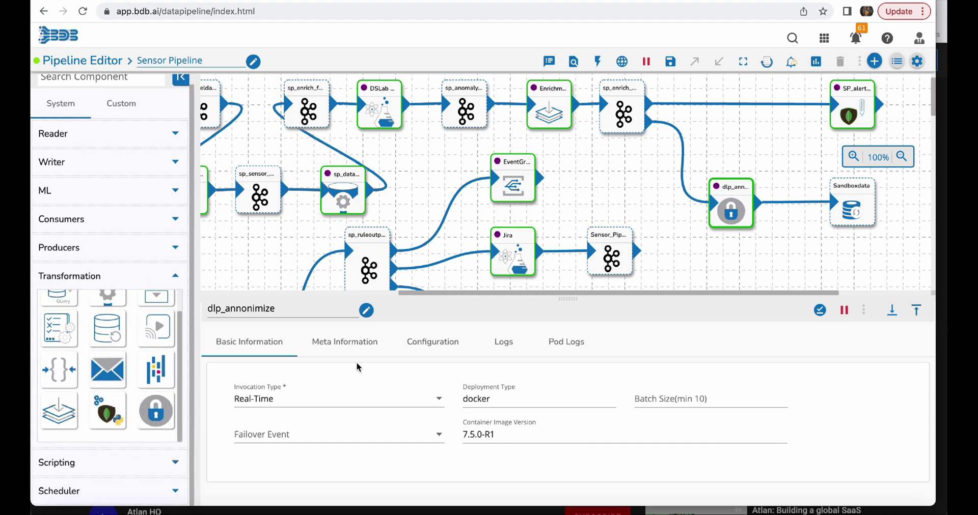
{"action": "left_click", "coordinate": [335, 341]}
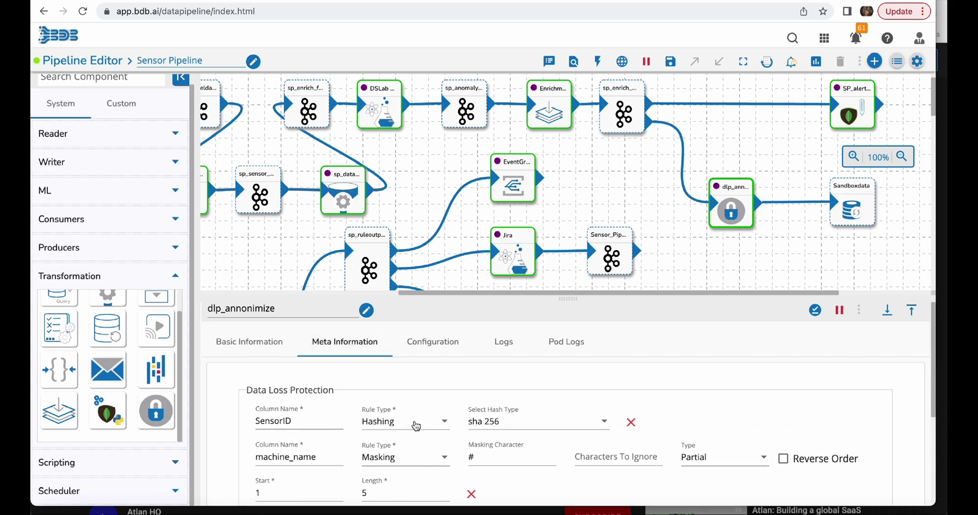
{"action": "left_click", "coordinate": [418, 426]}
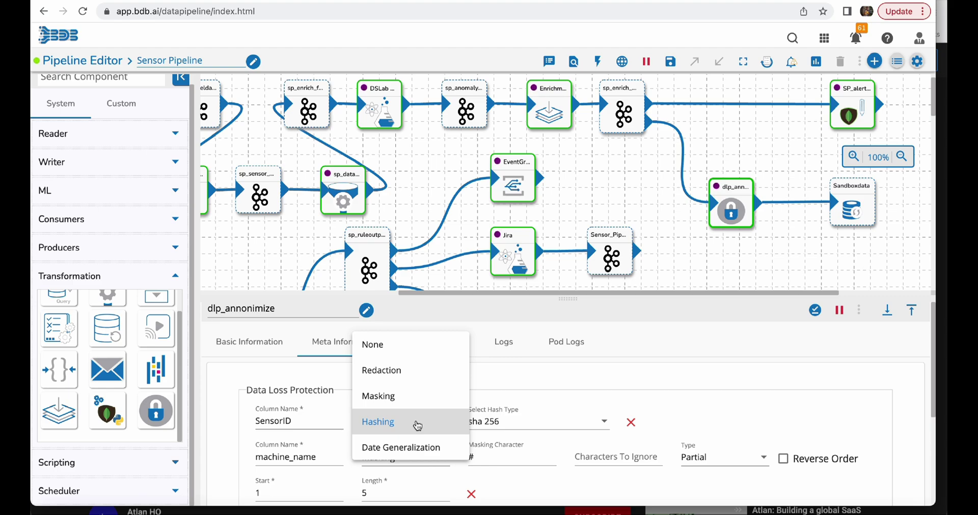
{"action": "left_click", "coordinate": [418, 426]}
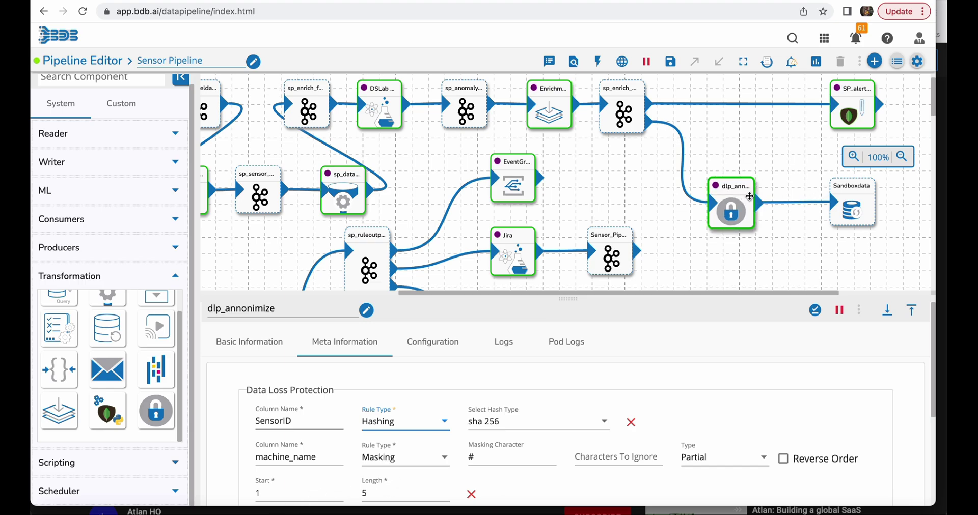
- View the pipeline's DBSync events and examine the basic info of the Sandboxdata event, including its table settings
{"action": "left_click", "coordinate": [597, 62]}
{"action": "left_click", "coordinate": [829, 95]}
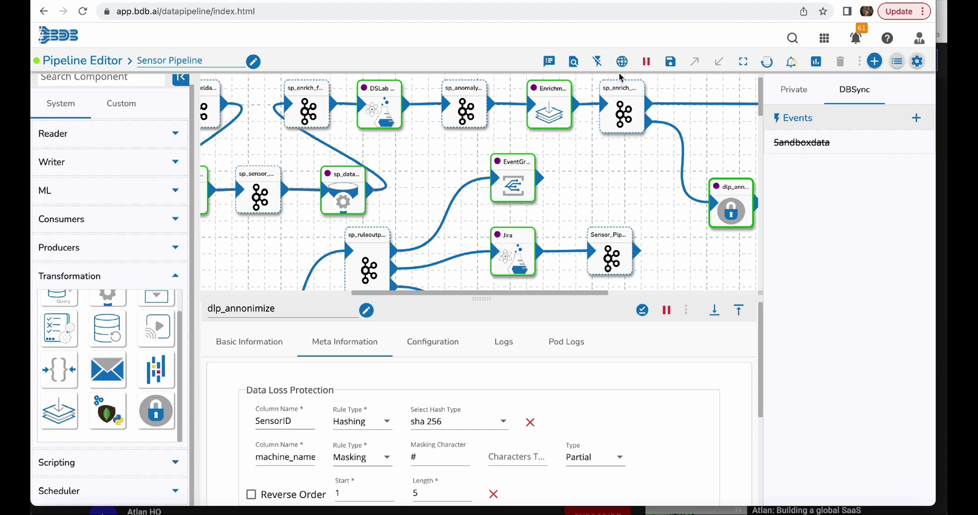
{"action": "left_click", "coordinate": [597, 62]}
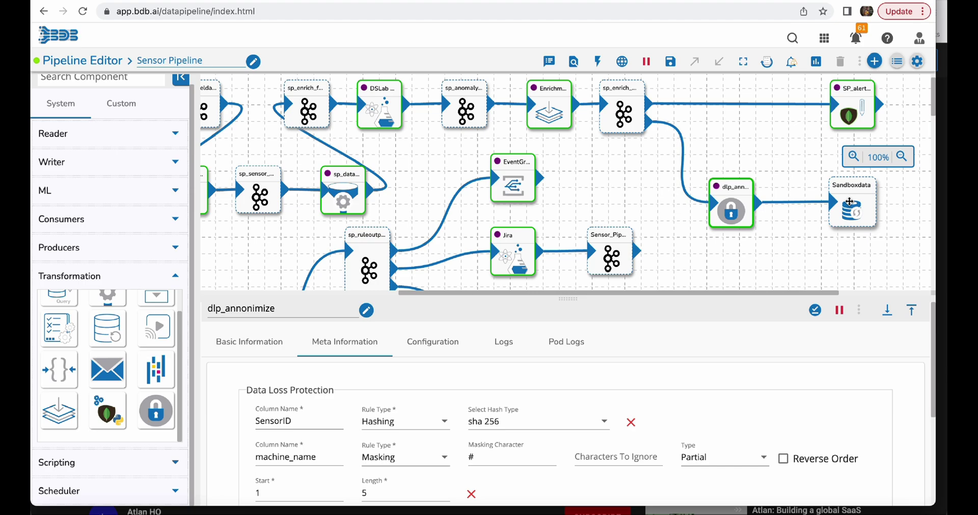
{"action": "left_click", "coordinate": [848, 201]}
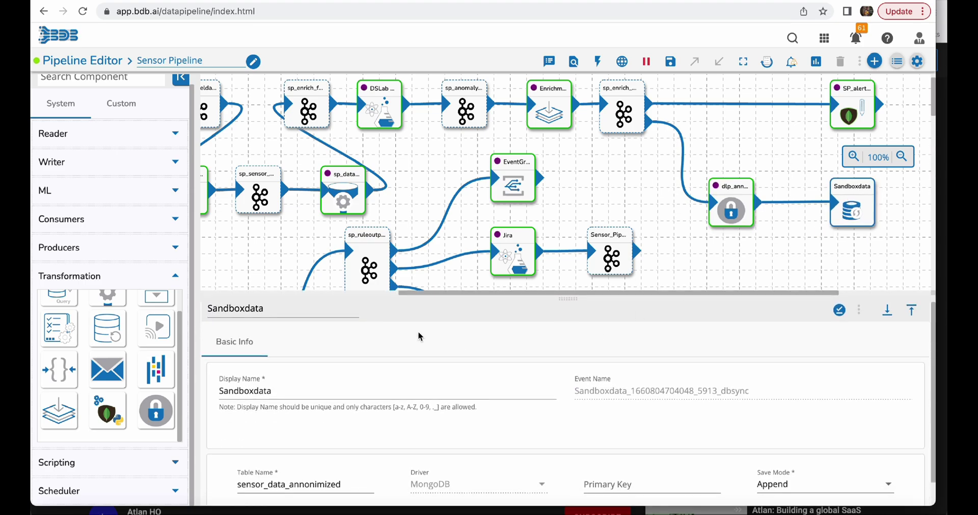
{"action": "scroll", "coordinate": [369, 387], "scroll_direction": "down", "scroll_amount": 1}
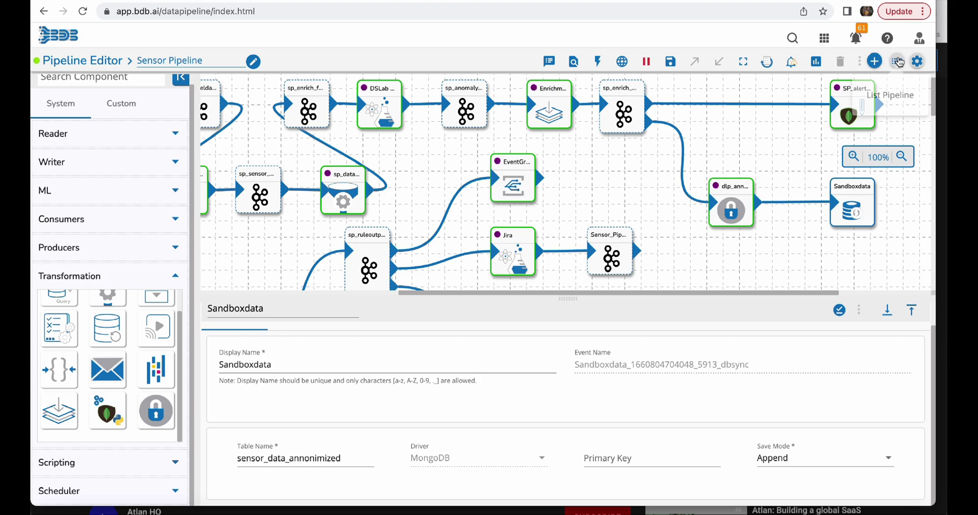
- Open the DB Sync settings and review the driver options of the DataMart connection, leaving it unedited
{"action": "left_click", "coordinate": [917, 61]}
{"action": "left_click", "coordinate": [138, 263]}
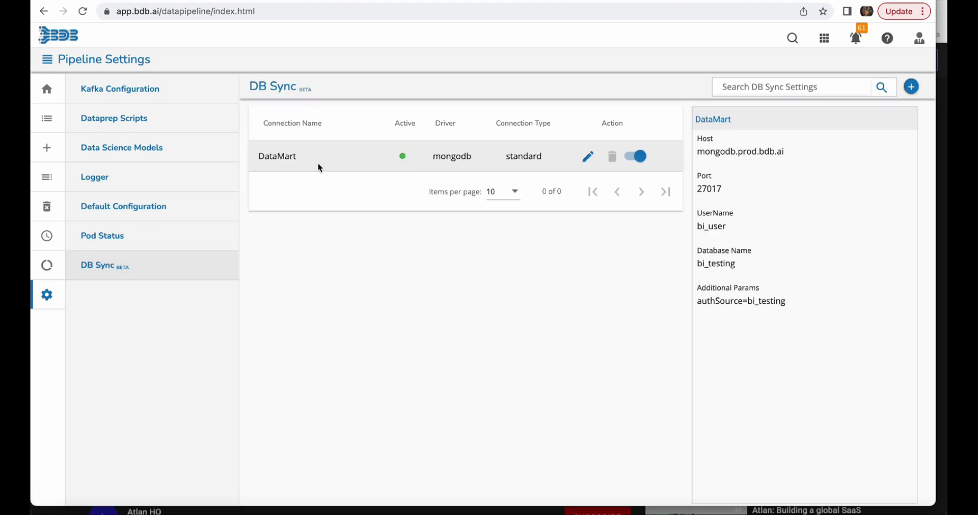
{"action": "left_click", "coordinate": [587, 157]}
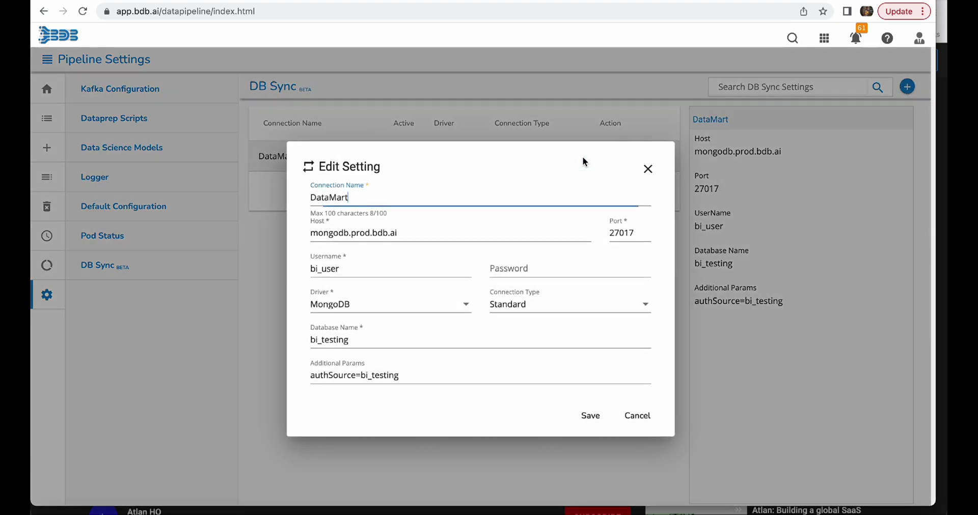
{"action": "left_click", "coordinate": [438, 304]}
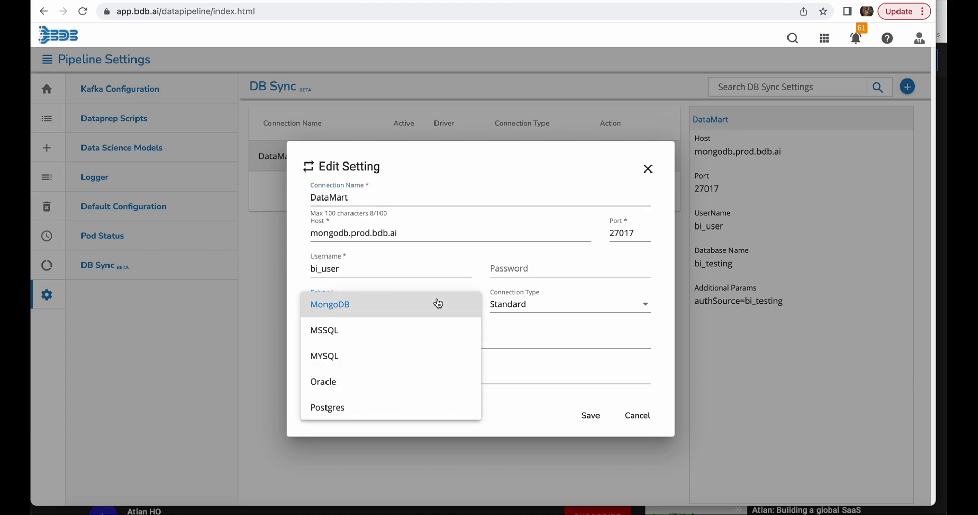
{"action": "left_click", "coordinate": [646, 170]}
{"action": "left_click", "coordinate": [646, 169]}
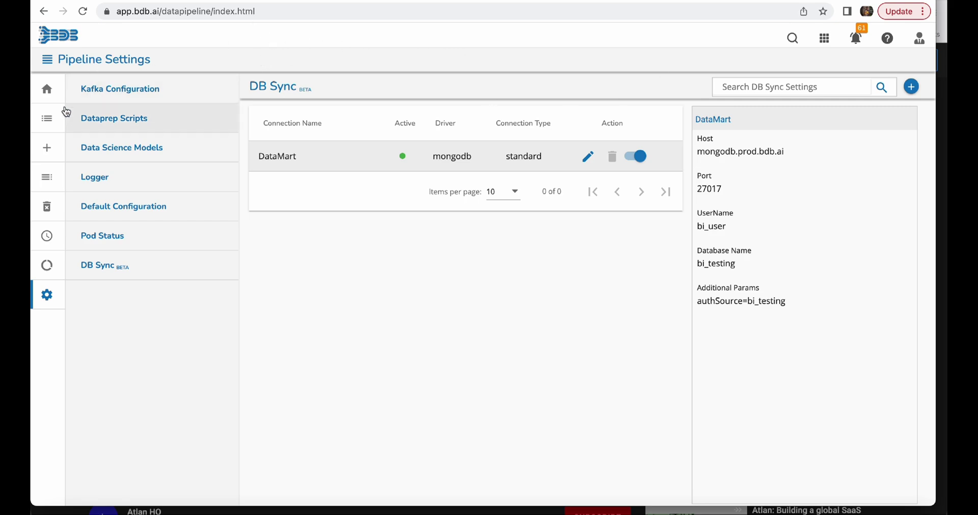
- Open the Sensor Pipeline's monitoring page and examine the resource charts and logs of the Enrichment Component and sp_data_trans_ml
{"action": "left_click", "coordinate": [48, 118]}
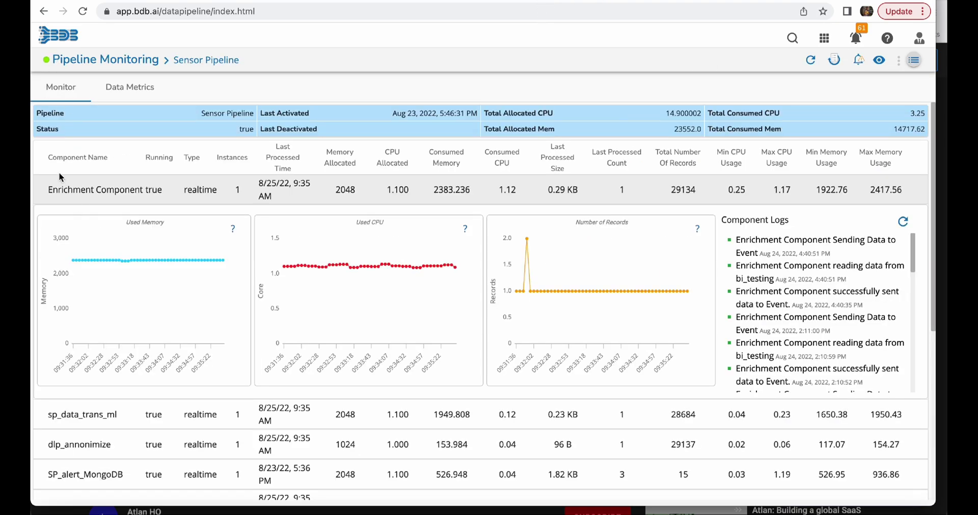
{"action": "mouse_move", "coordinate": [81, 268]}
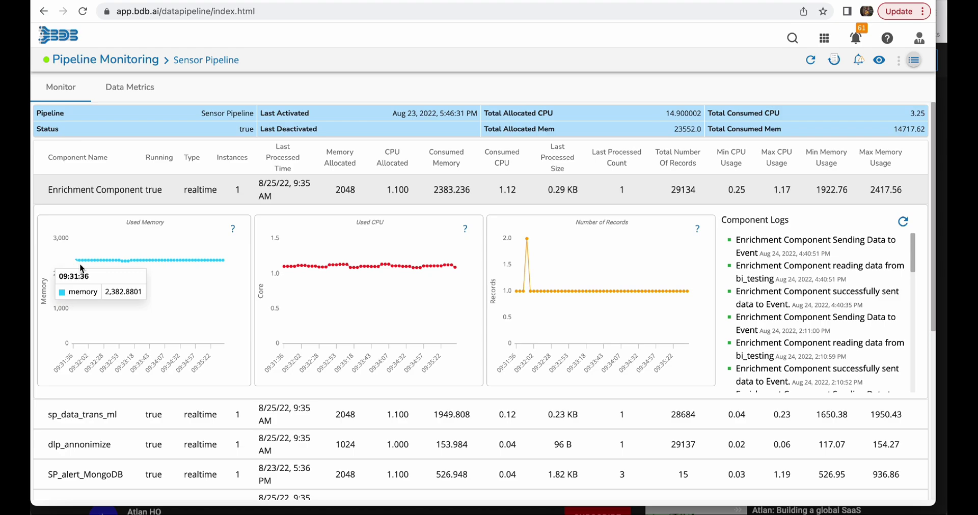
{"action": "left_click", "coordinate": [87, 419]}
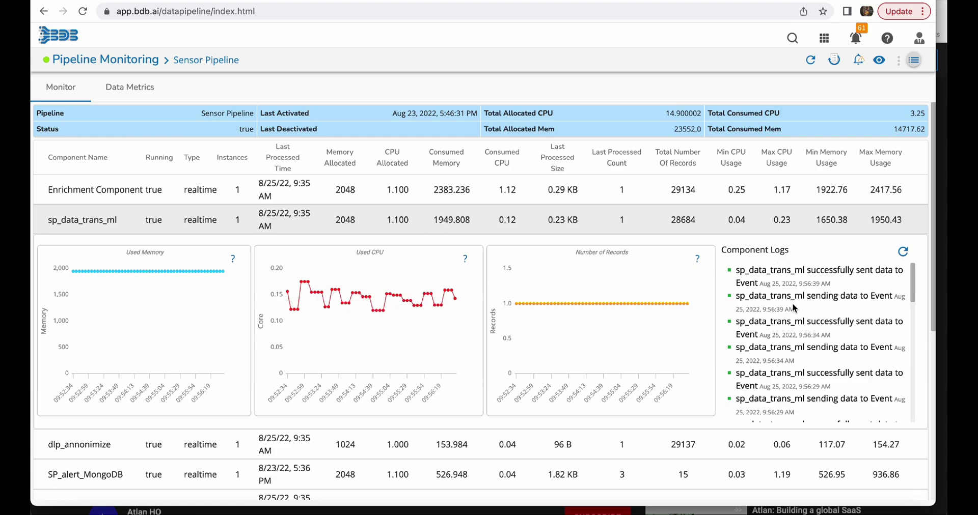
- Review the data metrics of all Sensor Pipeline components in Pipeline Monitoring
{"action": "scroll", "coordinate": [831, 341], "scroll_direction": "down", "scroll_amount": 5}
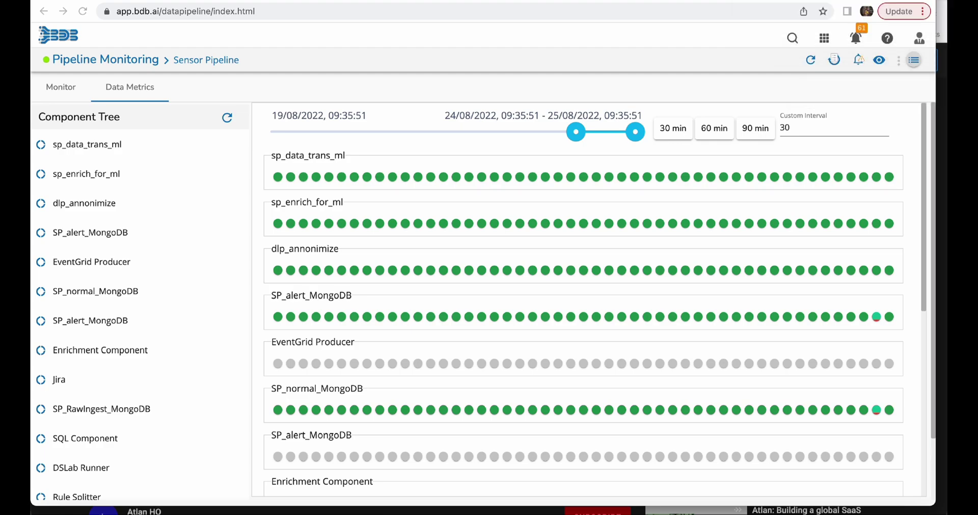
{"action": "scroll", "coordinate": [497, 349], "scroll_direction": "down", "scroll_amount": 10}
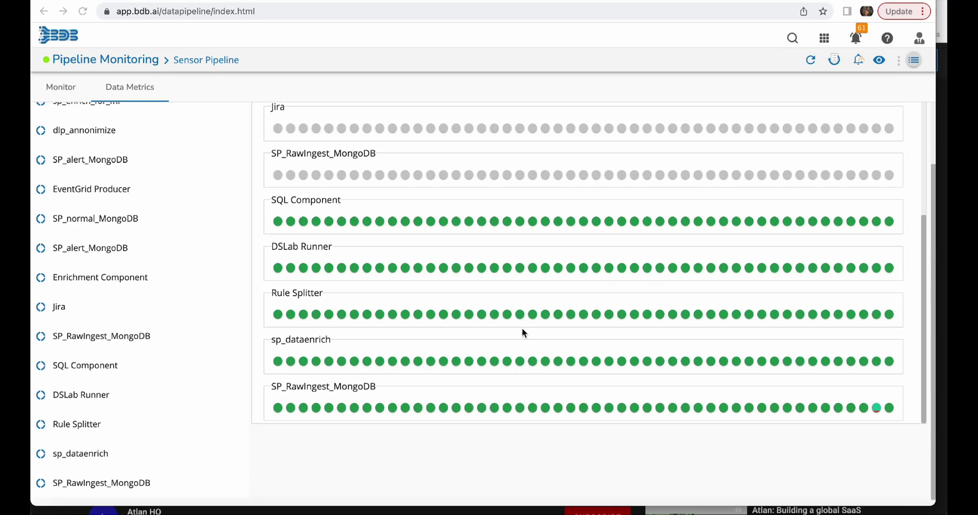
{"action": "scroll", "coordinate": [522, 328], "scroll_direction": "up", "scroll_amount": 7}
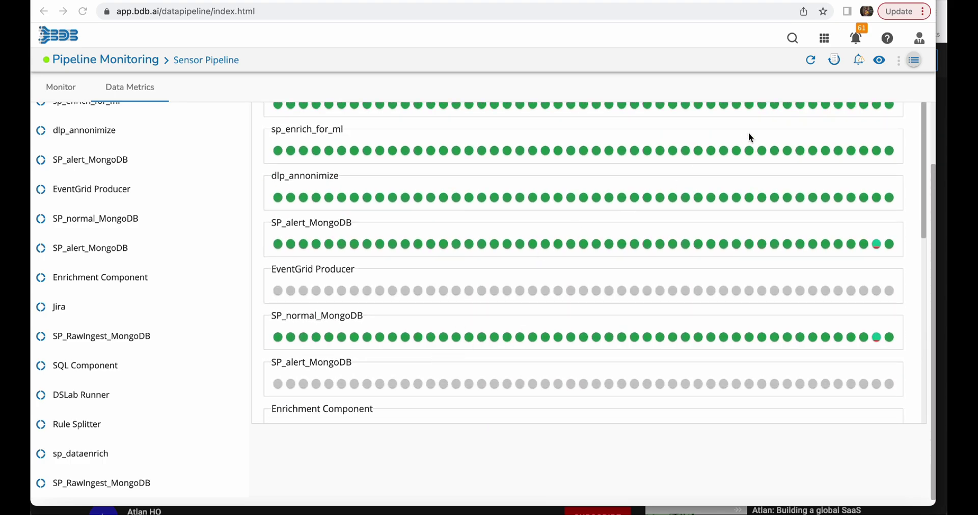
- Open the Sensor Pipeline's failure analysis and read the error trace of SP_RawIngest_MongoDB's most recent failed record
{"action": "left_click", "coordinate": [859, 61]}
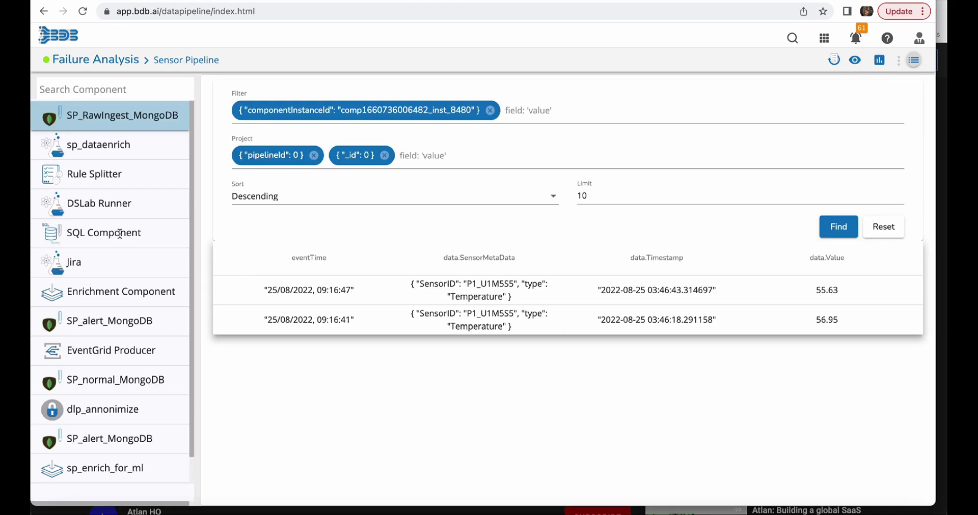
{"action": "left_click", "coordinate": [297, 286]}
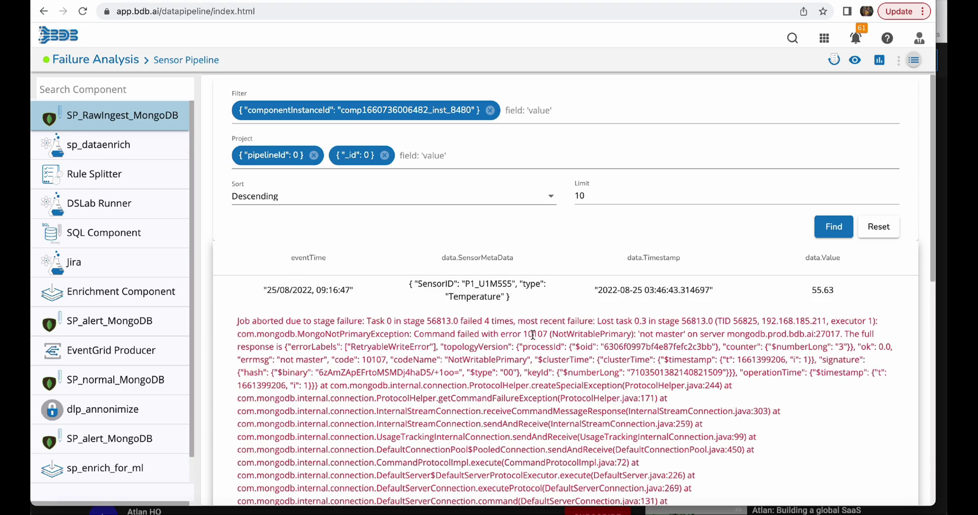
{"action": "scroll", "coordinate": [549, 361], "scroll_direction": "down", "scroll_amount": 10}
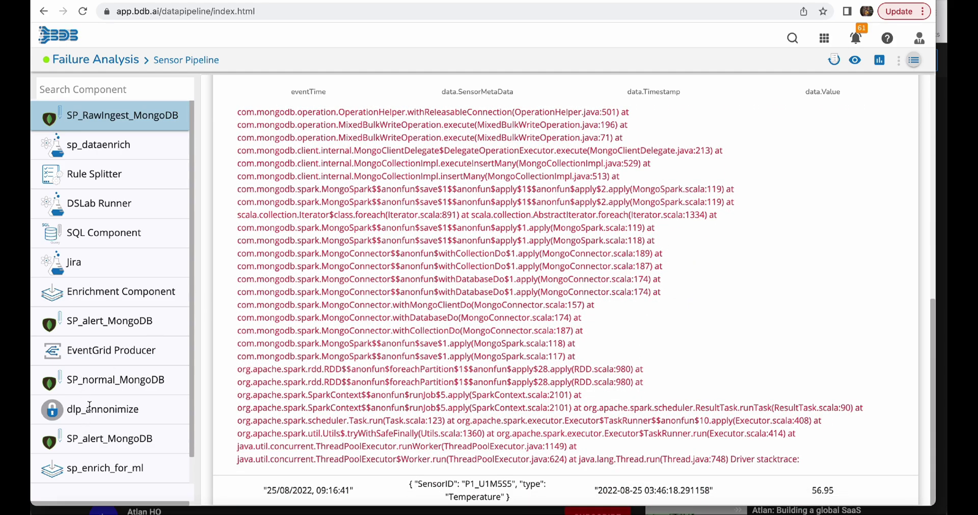
- Inspect the DSLab Runner's most recent failed record and highlight its error message about the number of features
{"action": "scroll", "coordinate": [94, 273], "scroll_direction": "down", "scroll_amount": 1}
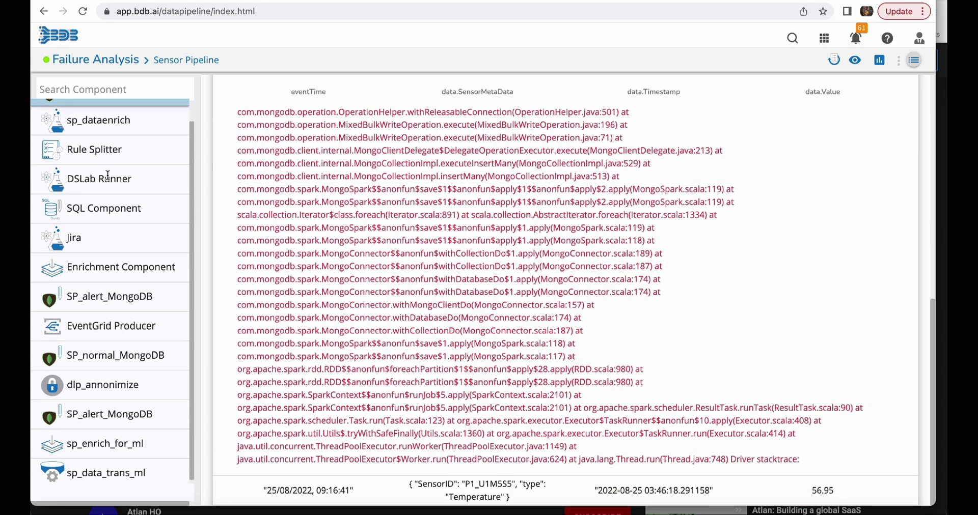
{"action": "left_click", "coordinate": [107, 174]}
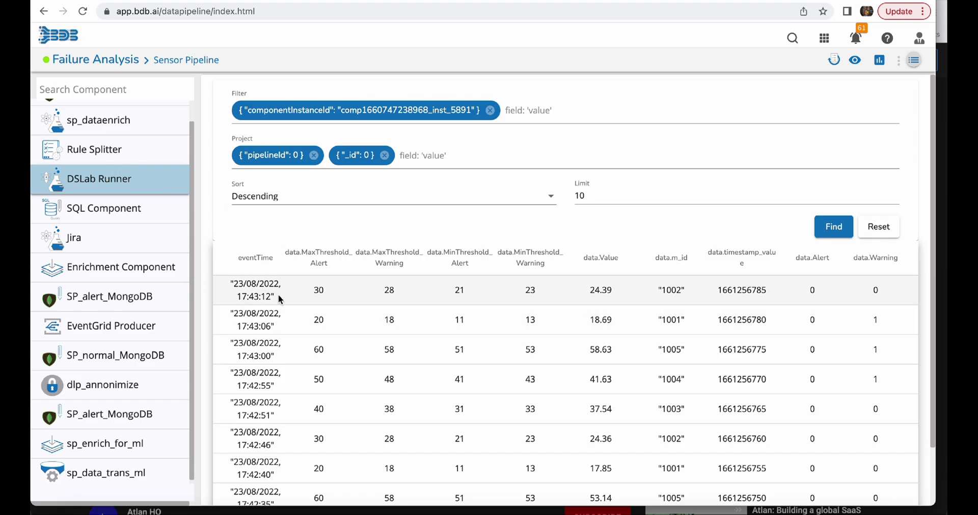
{"action": "left_click", "coordinate": [279, 298]}
{"action": "left_click_drag", "start_coordinate": [263, 321], "coordinate": [513, 316]}
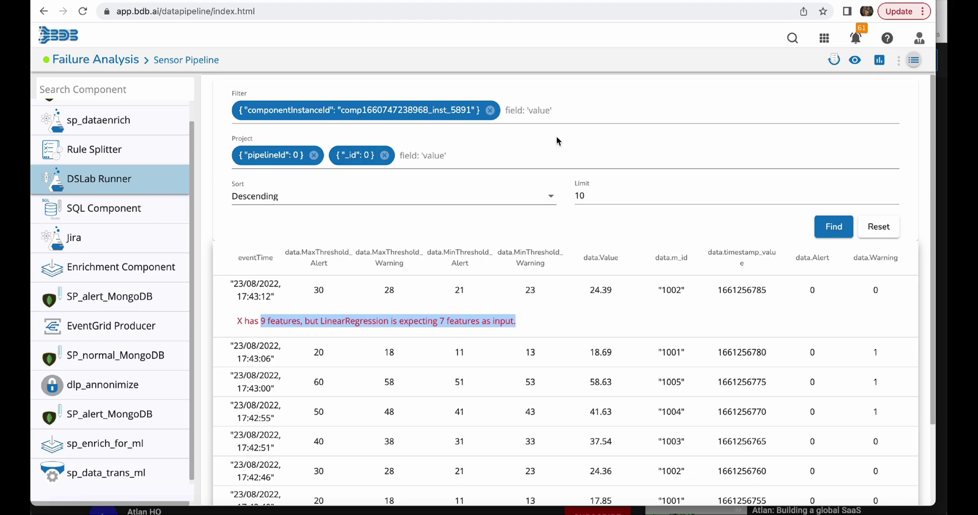
- Open pipeline testing and review the input data and expected output of the SQL Component's Data_test case
{"action": "left_click", "coordinate": [833, 61]}
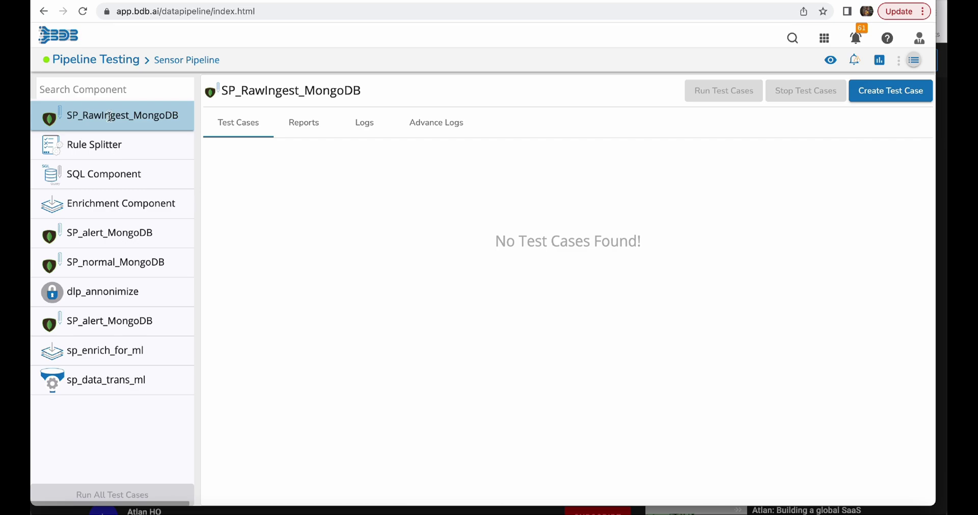
{"action": "left_click", "coordinate": [107, 177]}
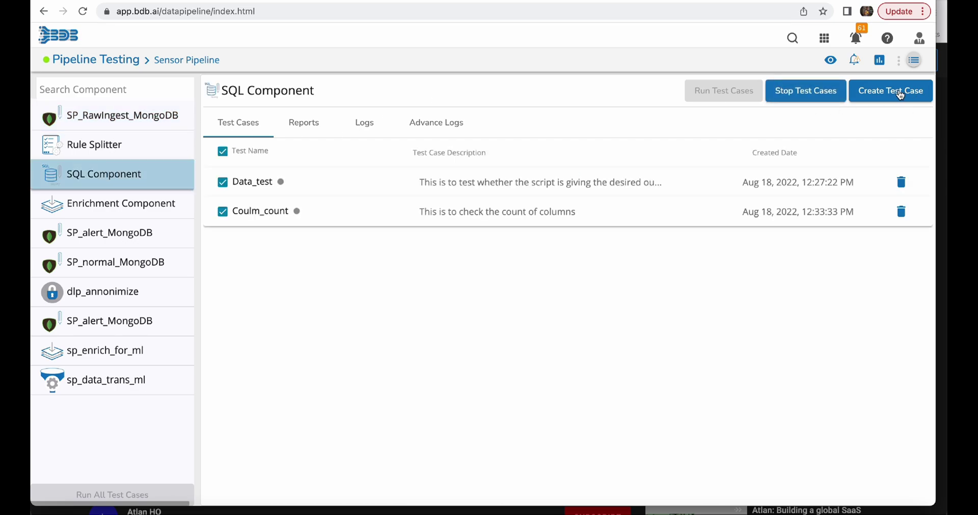
{"action": "left_click", "coordinate": [356, 182]}
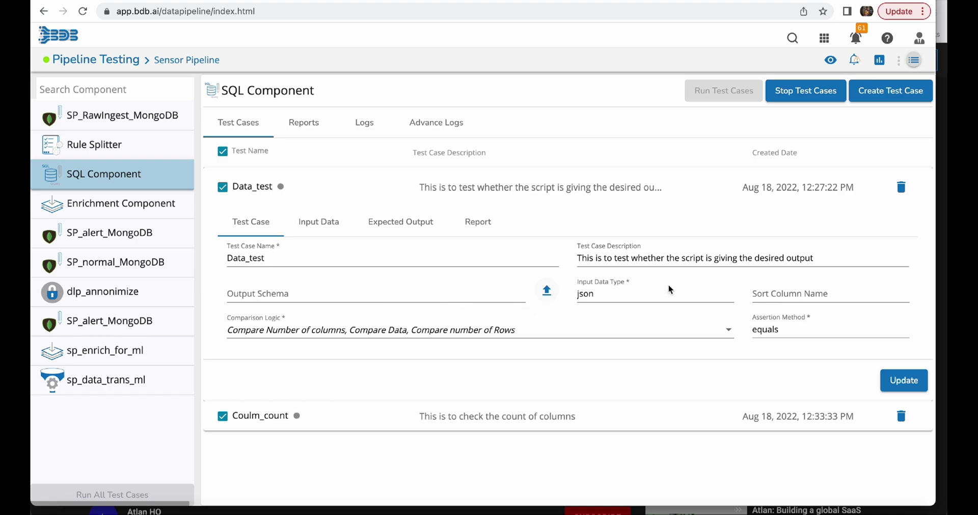
{"action": "left_click", "coordinate": [309, 223]}
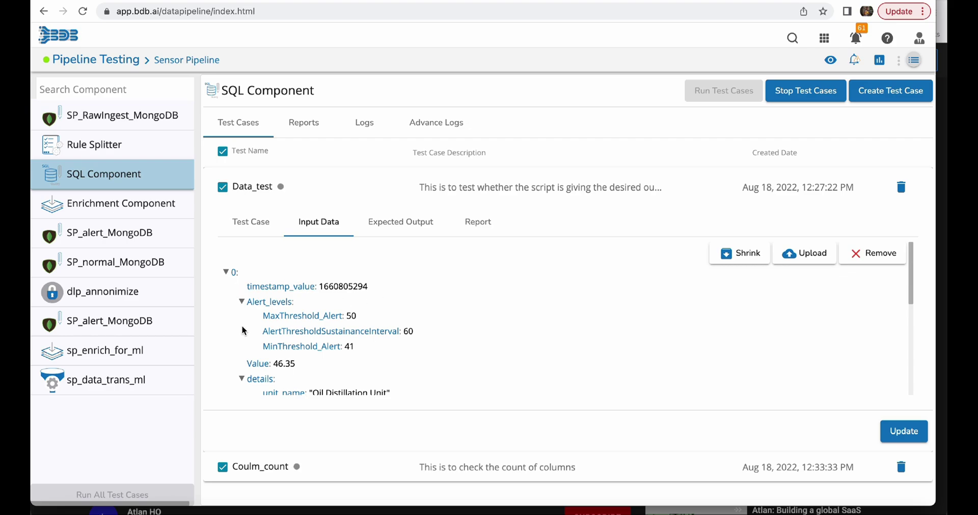
{"action": "left_click", "coordinate": [411, 223]}
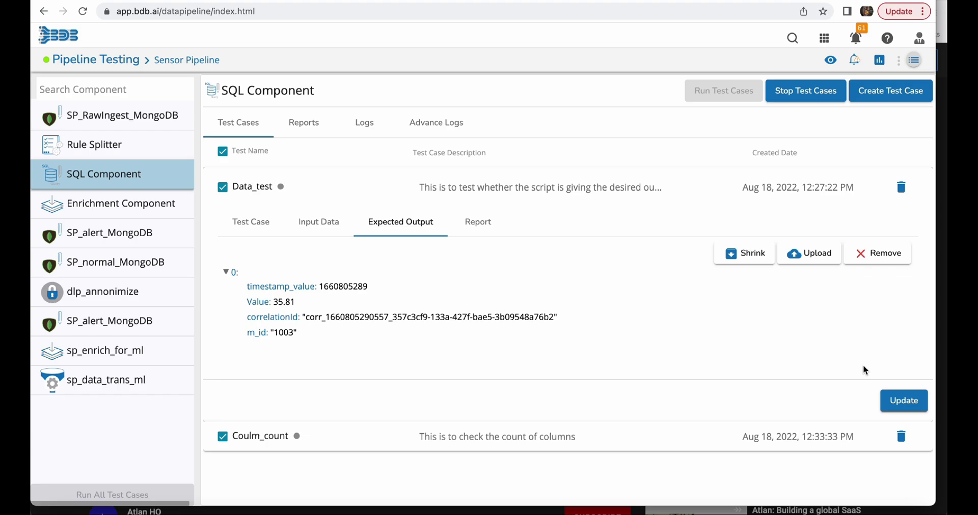
- Look through the comparison logic options of the Data_test case without altering the selection
{"action": "left_click", "coordinate": [253, 229]}
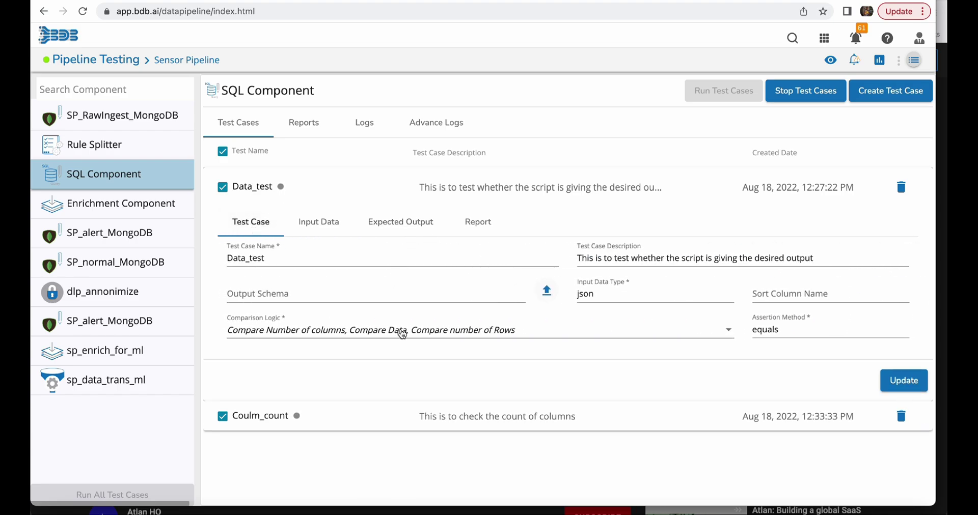
{"action": "left_click", "coordinate": [461, 329]}
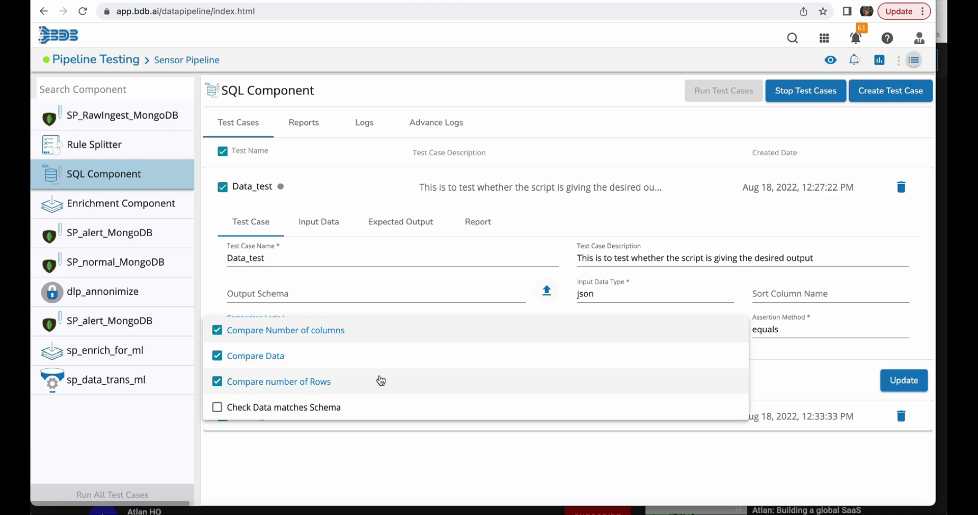
{"action": "left_click", "coordinate": [425, 273]}
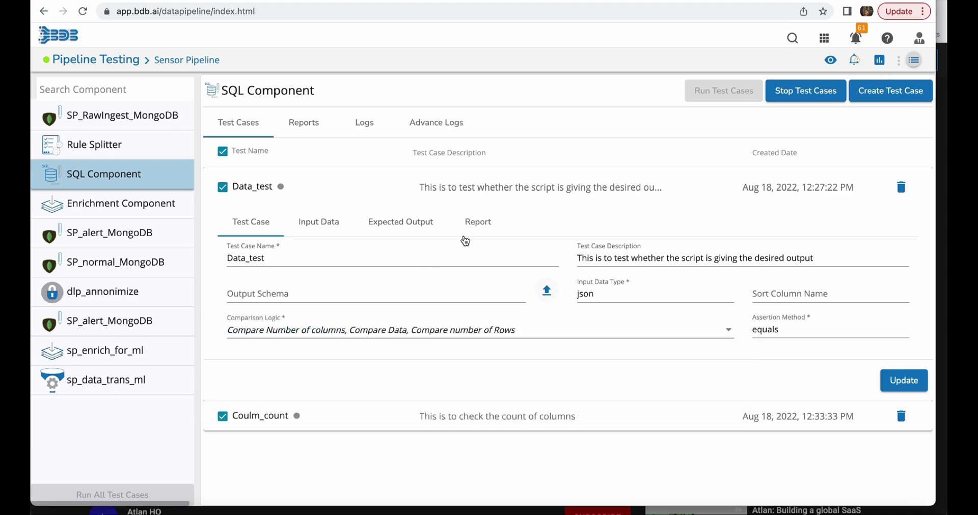
- Examine the failure reason and output comparison for the column count in Data_test's latest report, and return to the pipeline list
{"action": "left_click", "coordinate": [478, 224]}
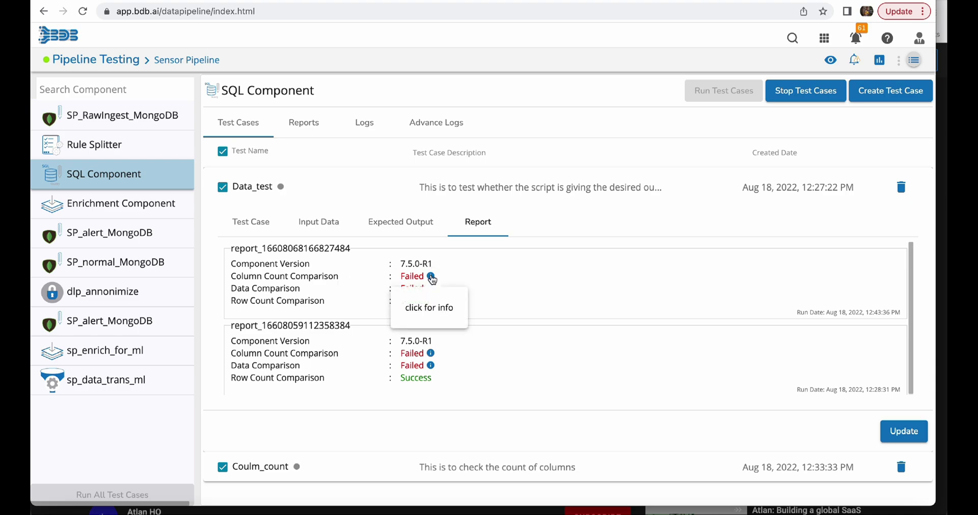
{"action": "left_click", "coordinate": [431, 277]}
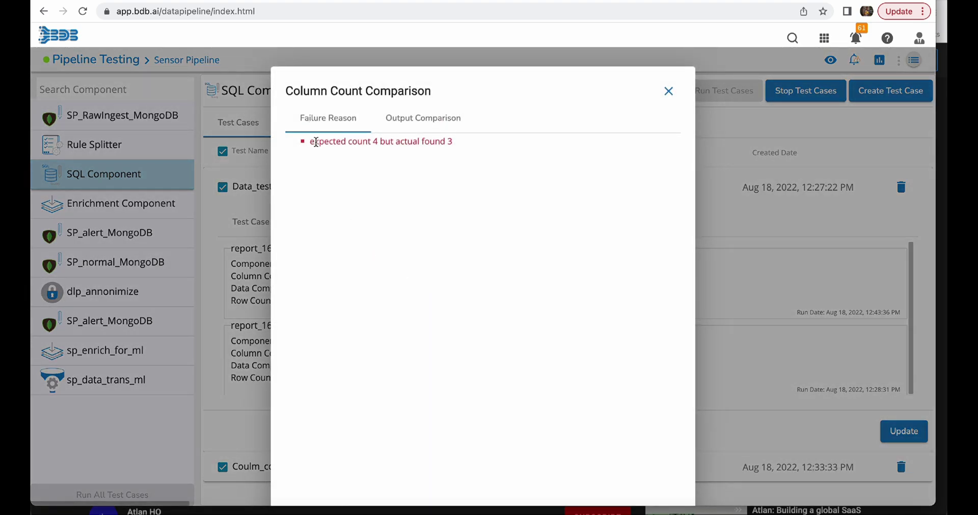
{"action": "left_click_drag", "start_coordinate": [309, 144], "coordinate": [469, 144]}
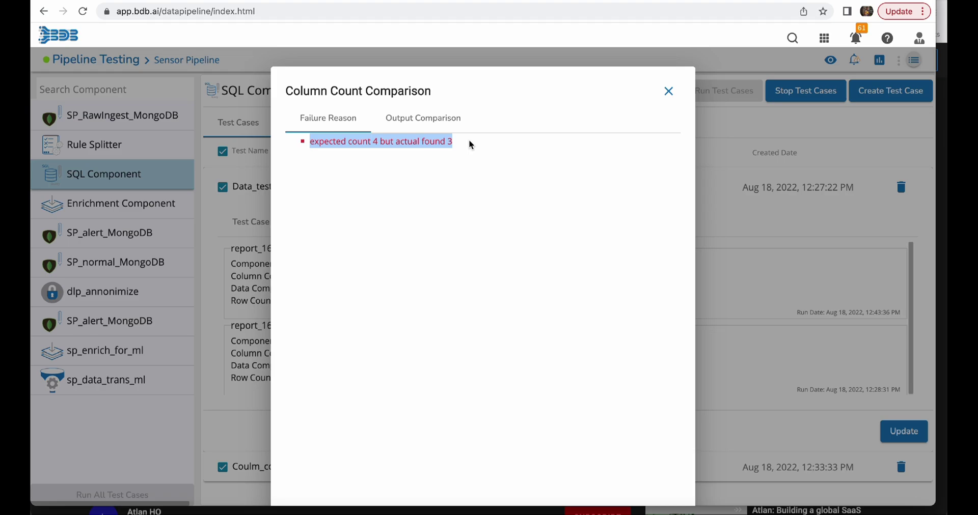
{"action": "left_click", "coordinate": [434, 120]}
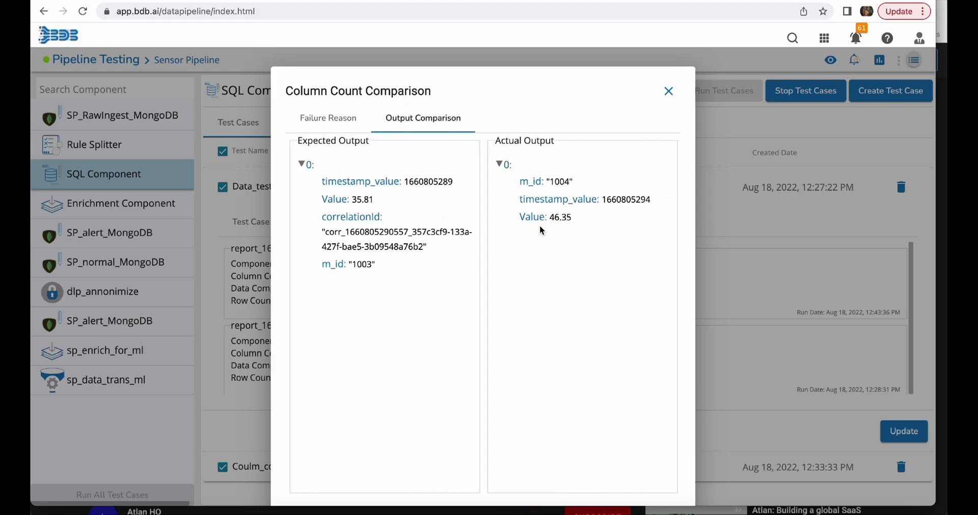
{"action": "left_click", "coordinate": [668, 92]}
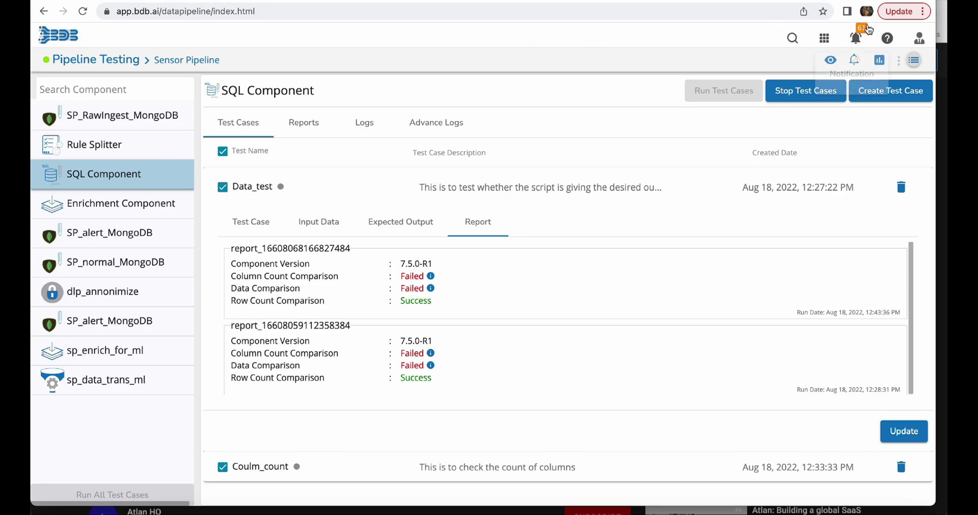
{"action": "left_click", "coordinate": [915, 60]}
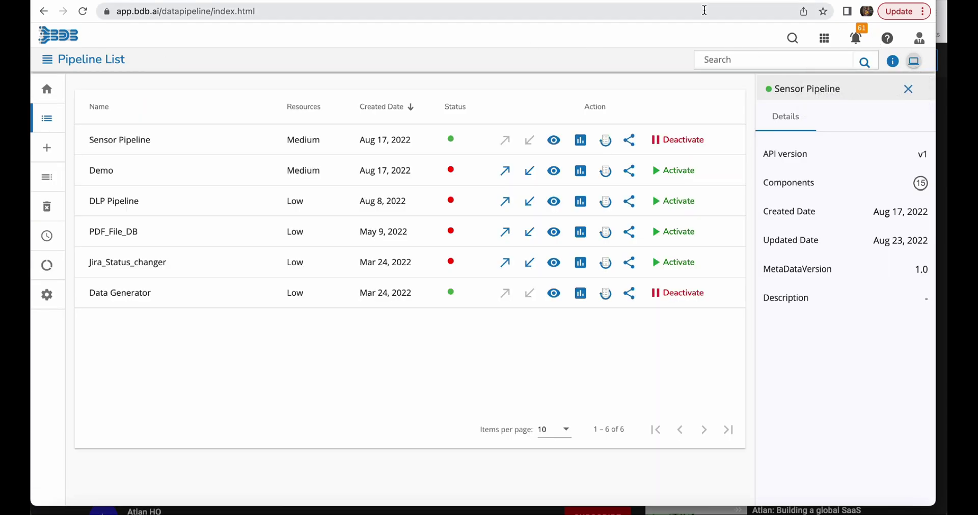